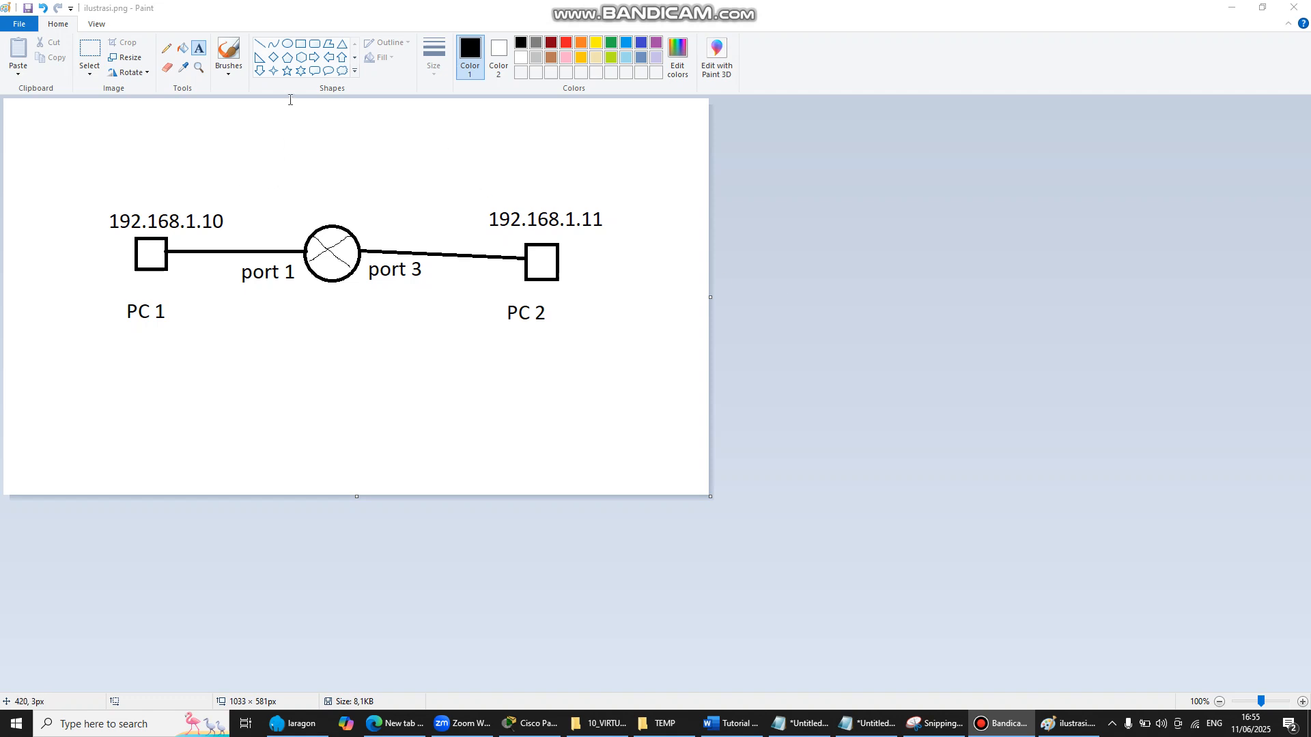
- With the Pencil, draw an arc above the diagram linking the 192.168.1.10 label to the 192.168.1.11 label
left_click(163, 50)
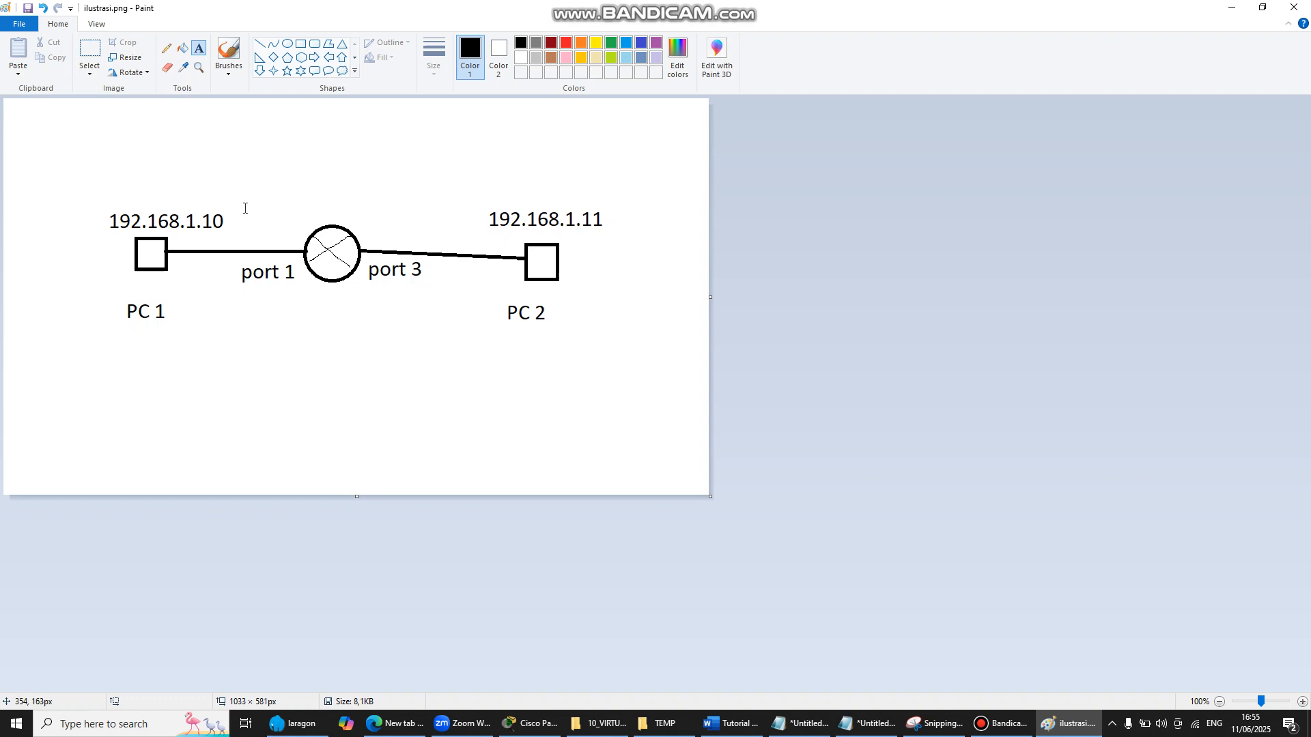
left_click(166, 48)
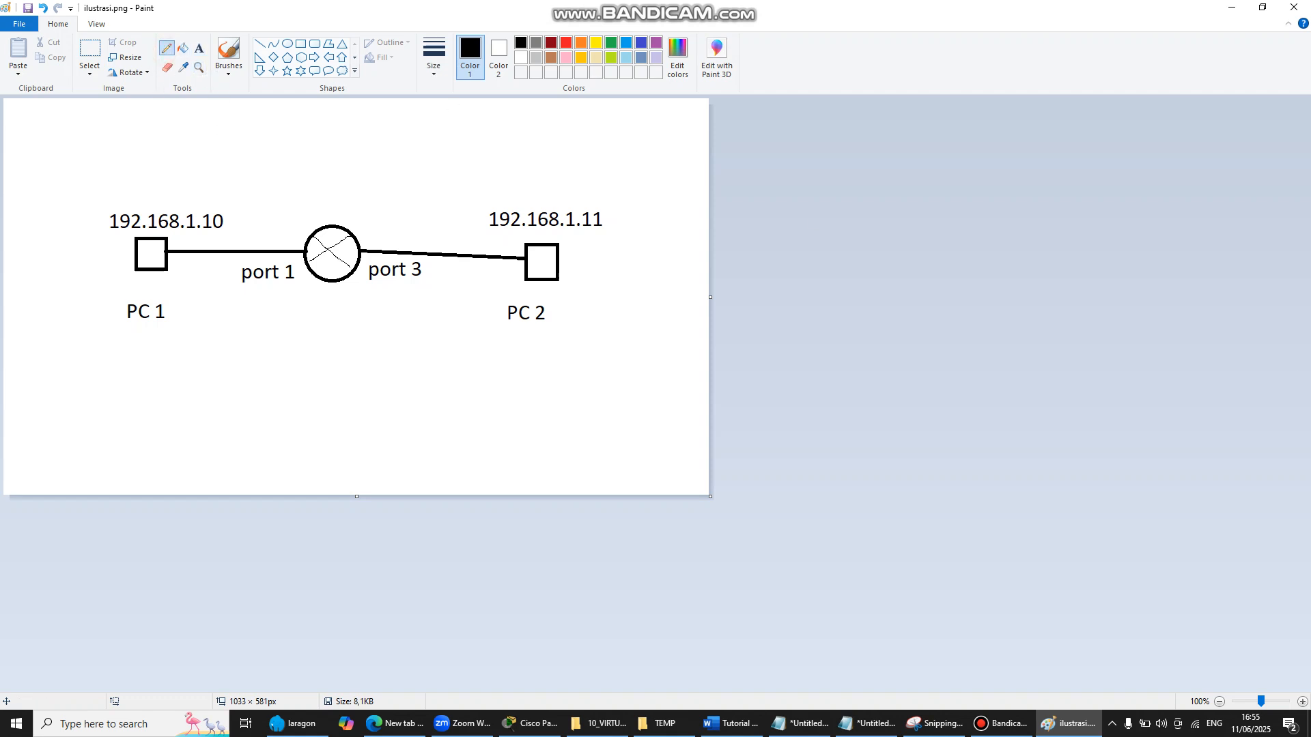
key("alt+Tab")
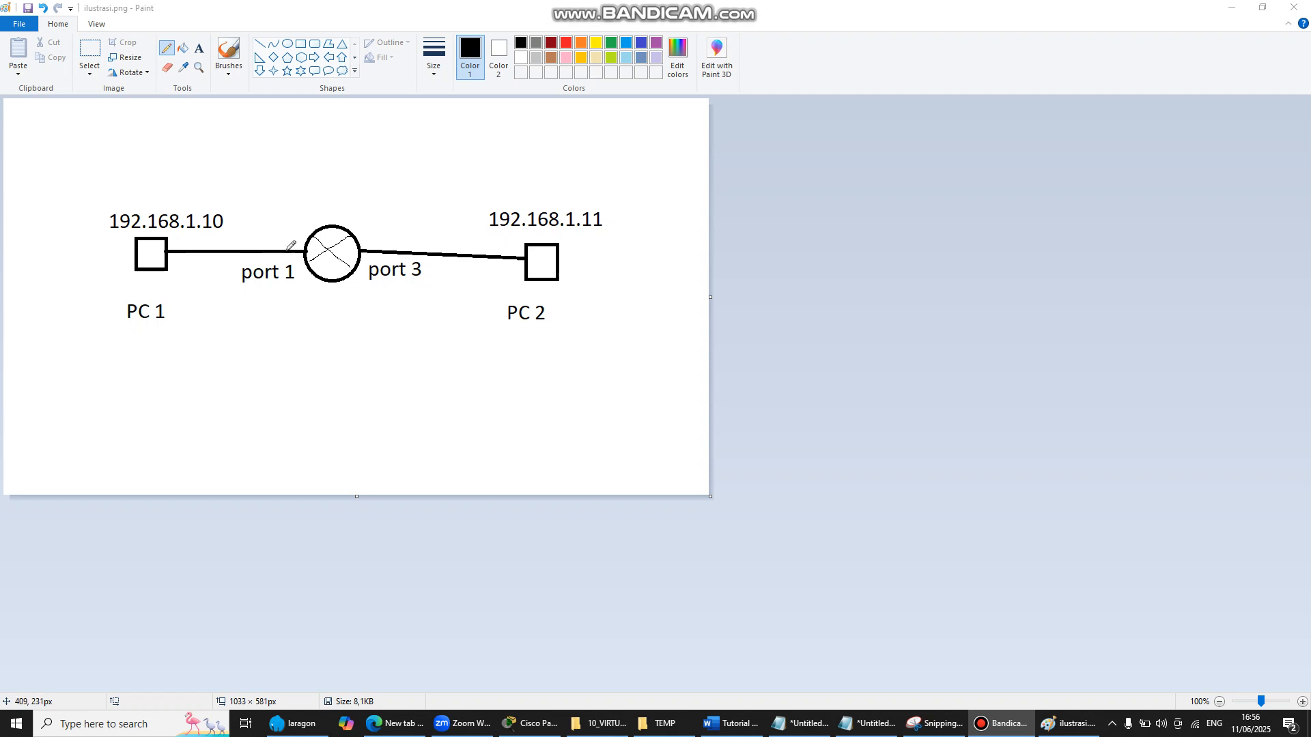
key("alt+Tab")
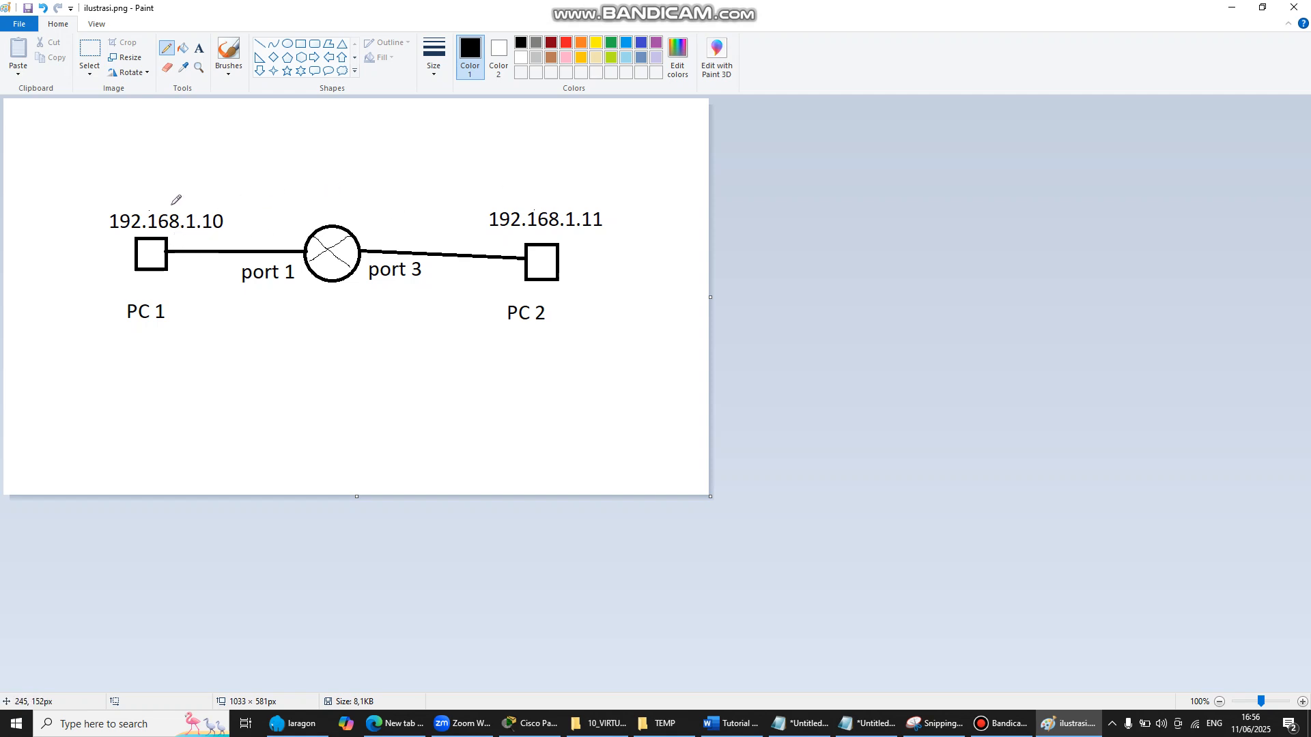
mouse_move(172, 205)
left_mouse_down()
mouse_move(372, 143)
mouse_move(546, 151)
mouse_move(570, 200)
left_mouse_up()
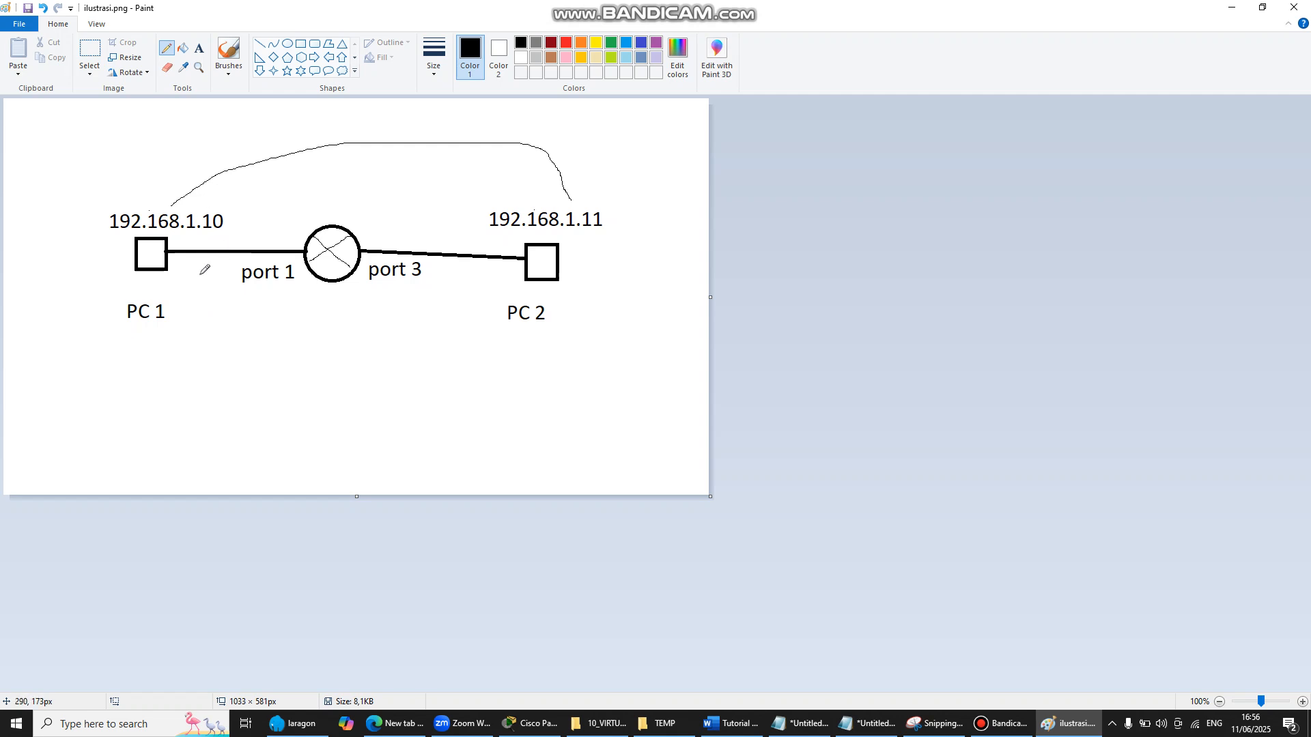
- Mark the central switch symbol with pencil strokes and underline the endings of both IP addresses and the port 1 and port 3 labels
mouse_move(306, 226)
left_mouse_down()
mouse_move(310, 304)
mouse_move(370, 231)
mouse_move(298, 284)
left_mouse_up()
left_click_drag(177, 238, 211, 237)
left_click_drag(567, 235, 600, 233)
left_click_drag(230, 294, 305, 288)
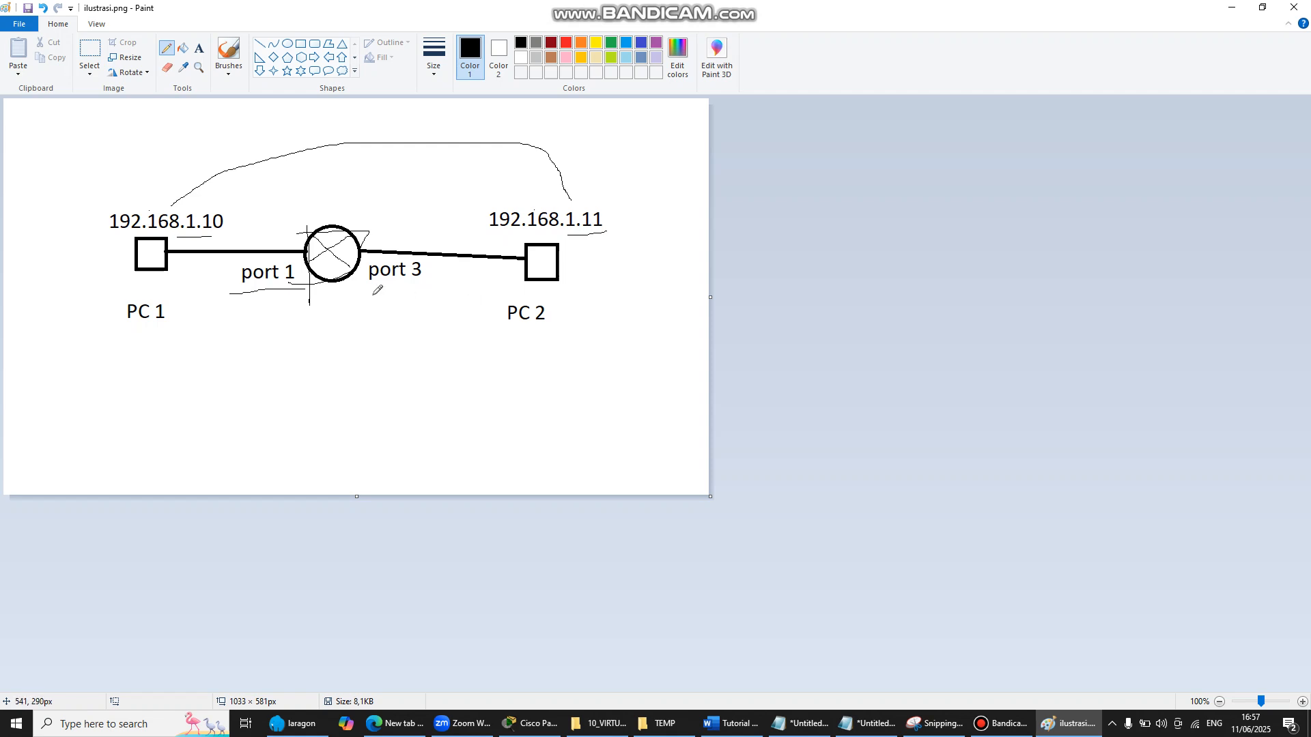
left_click_drag(369, 291, 421, 290)
- Add the text "1" below the port 1 label and "3" below the port 3 label
left_click(199, 48)
left_click(280, 301)
type("1")
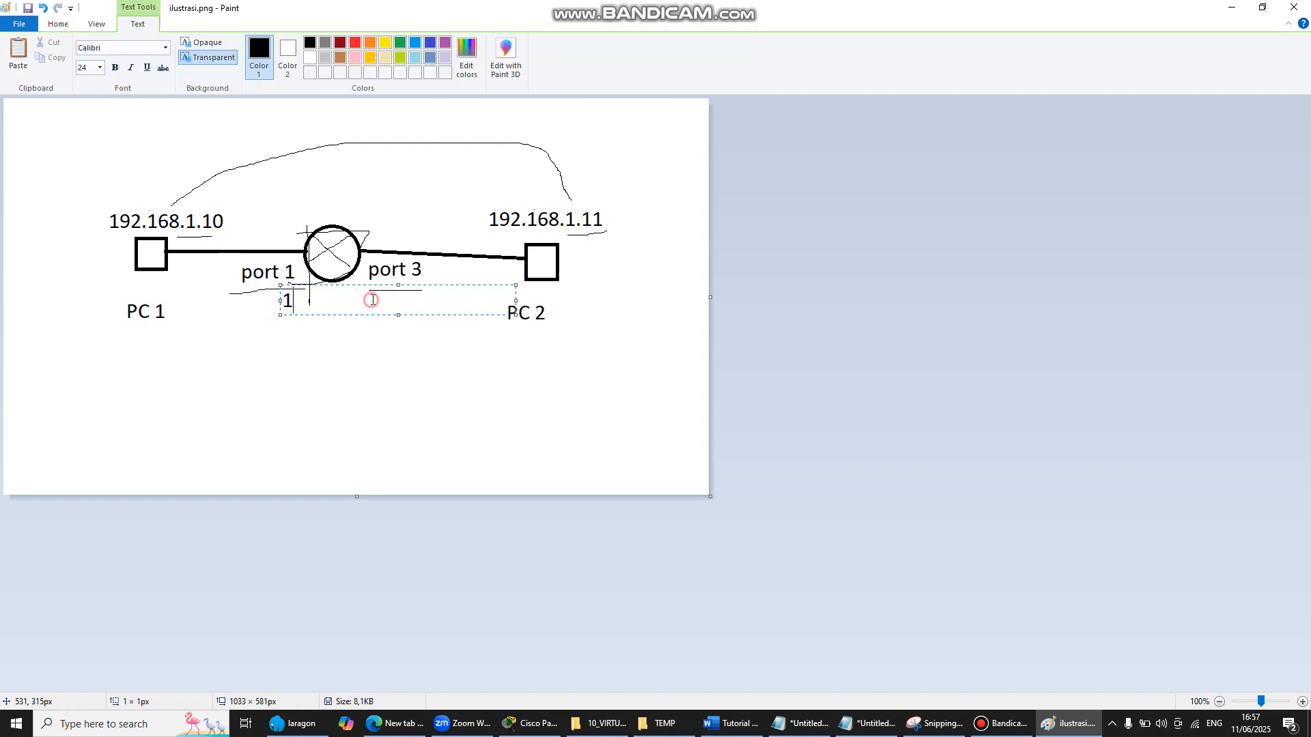
left_click(354, 348)
left_click(363, 294)
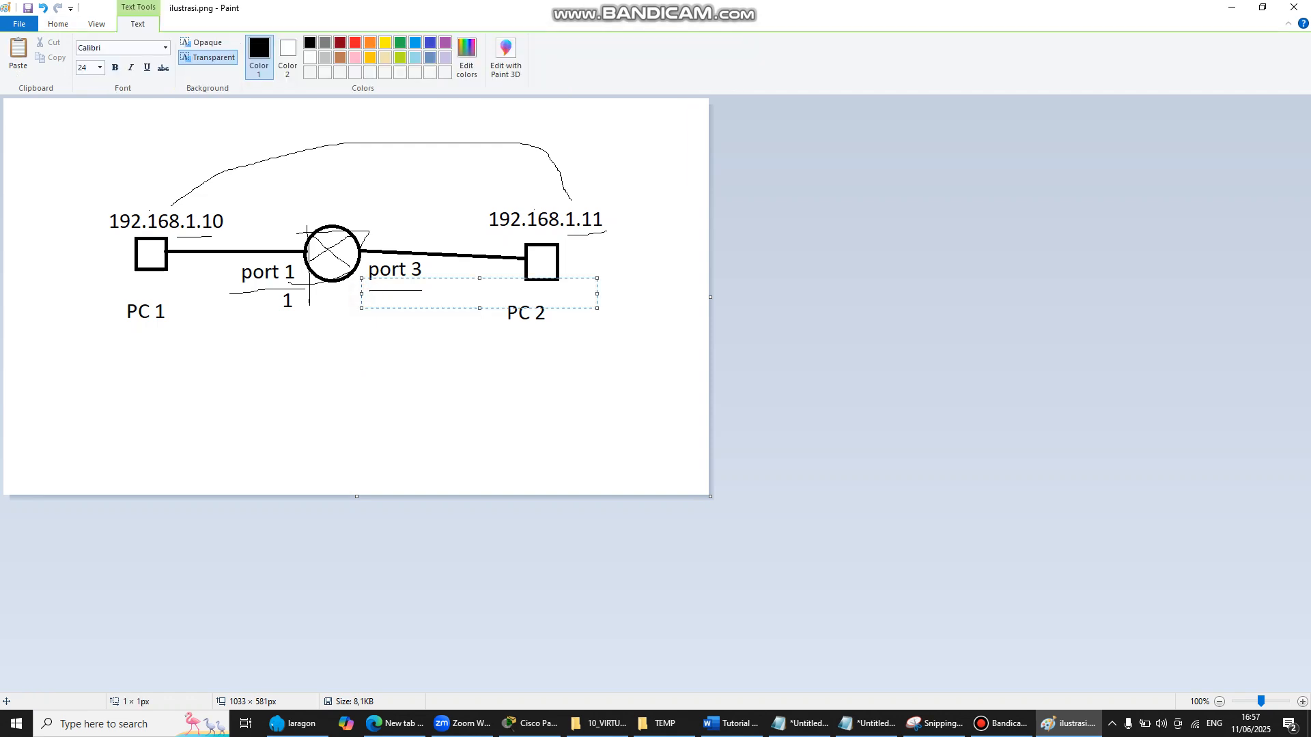
type("3")
left_click(354, 349)
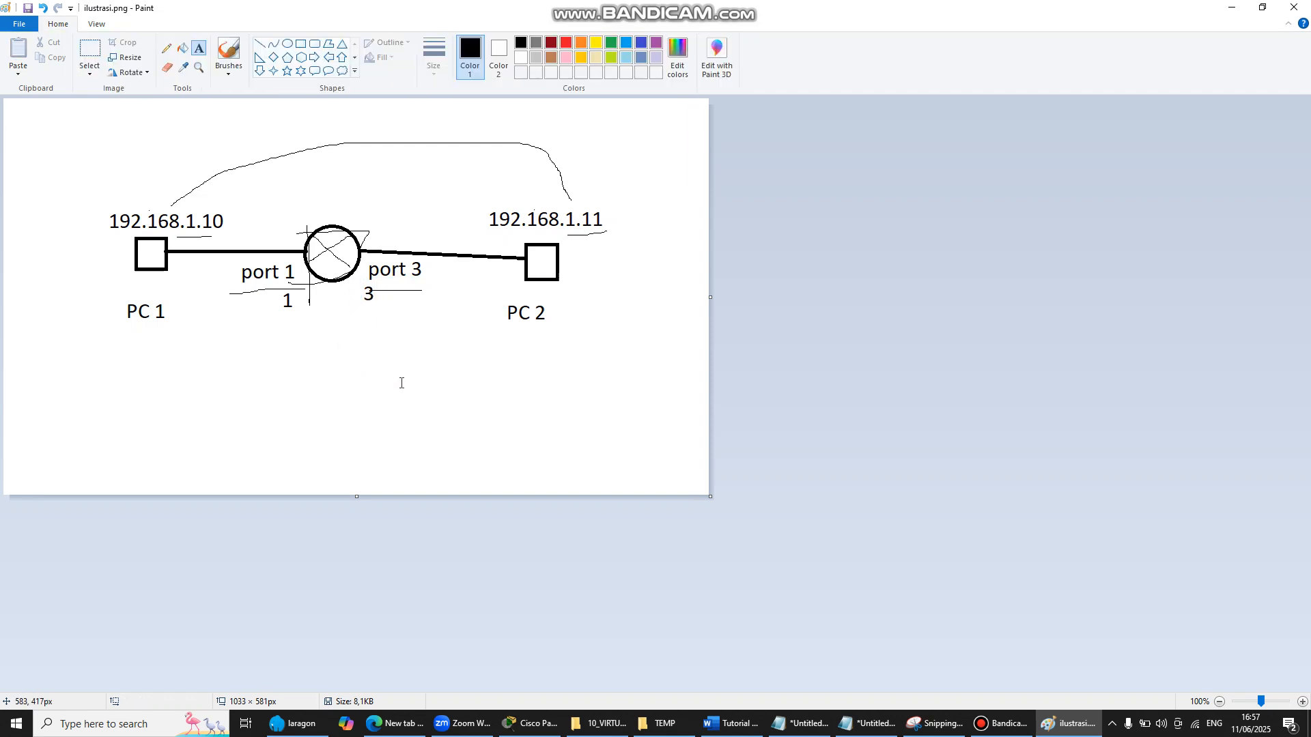
- Switch to Cisco Packet Tracer and place a 2960 switch in the workspace with one PC on each side of it
left_click(530, 723)
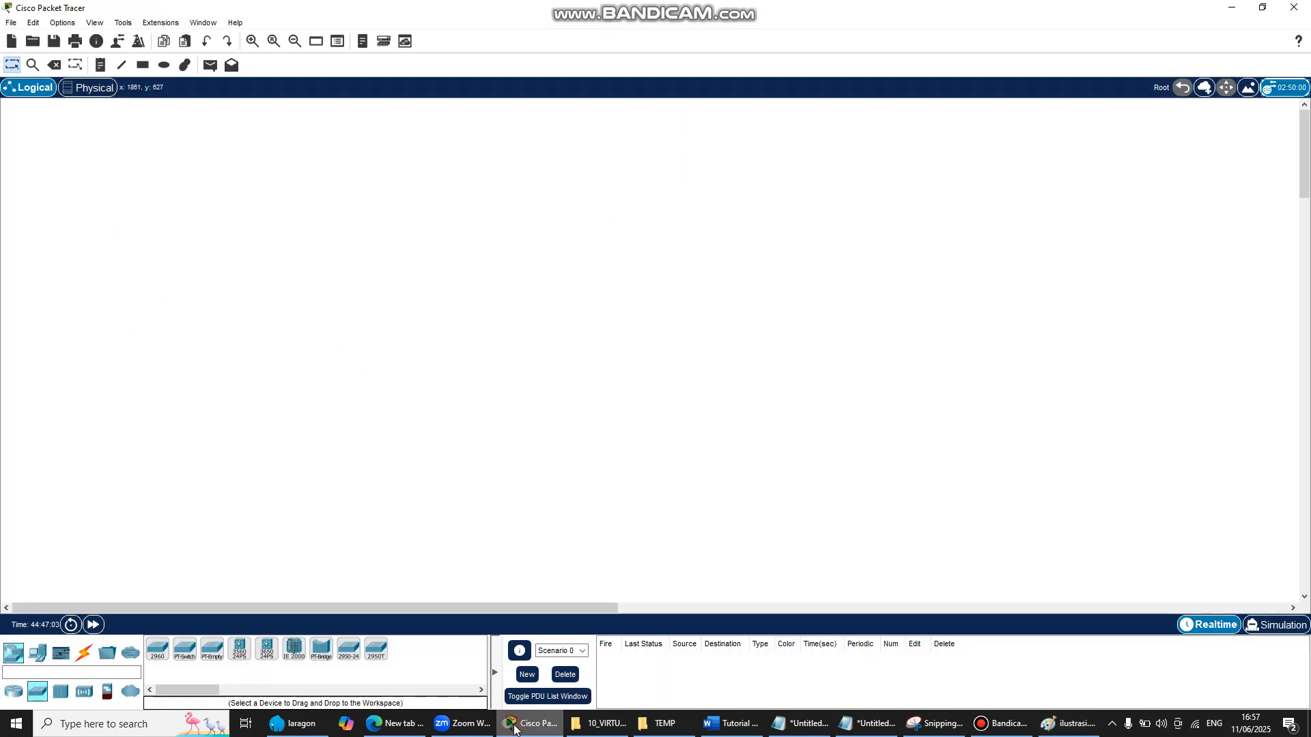
left_click(157, 649)
left_click(450, 298)
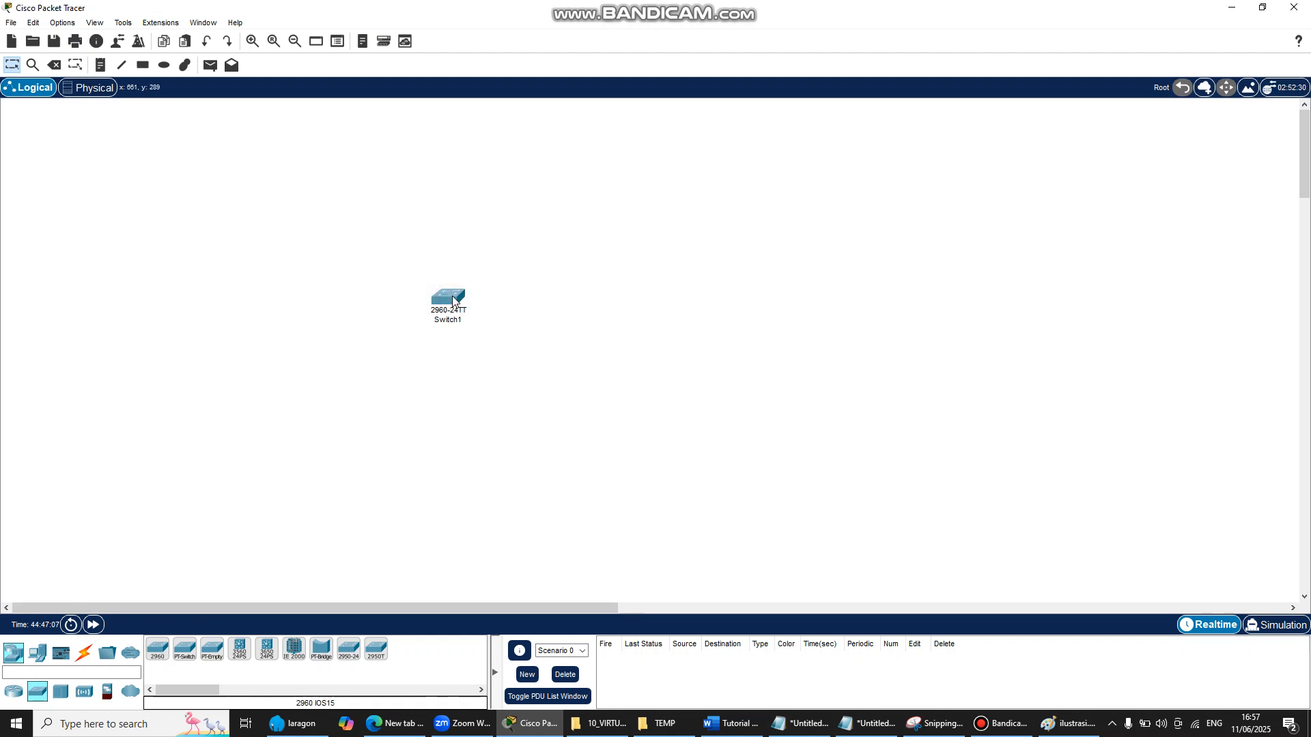
left_click(37, 654)
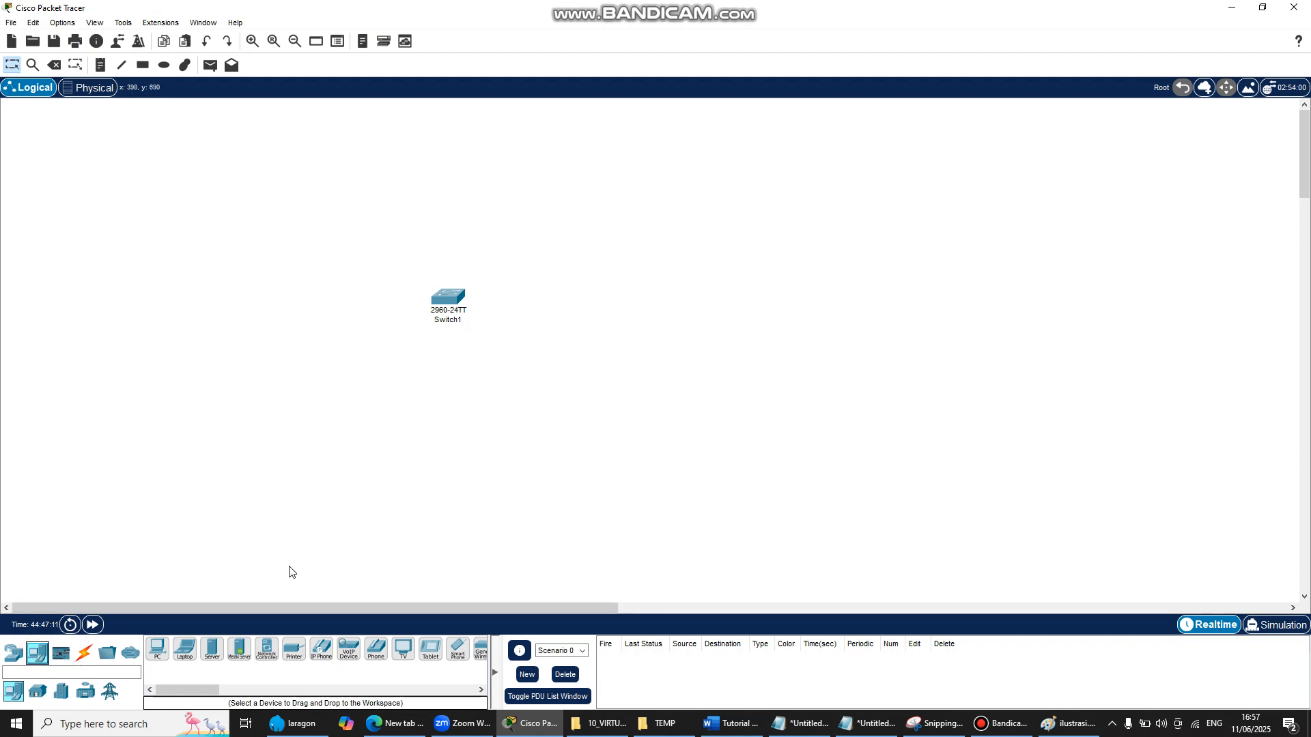
left_click(157, 651)
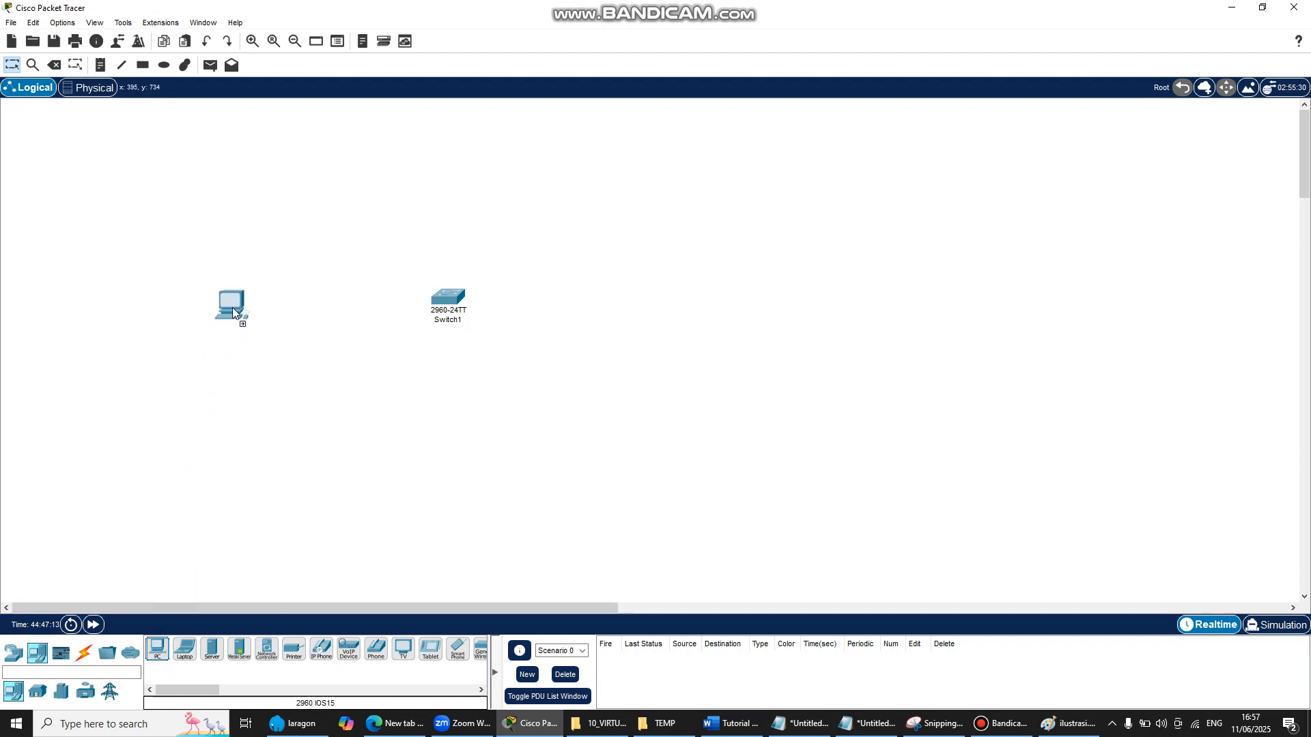
left_click(232, 307)
left_click(155, 652)
left_click(694, 308)
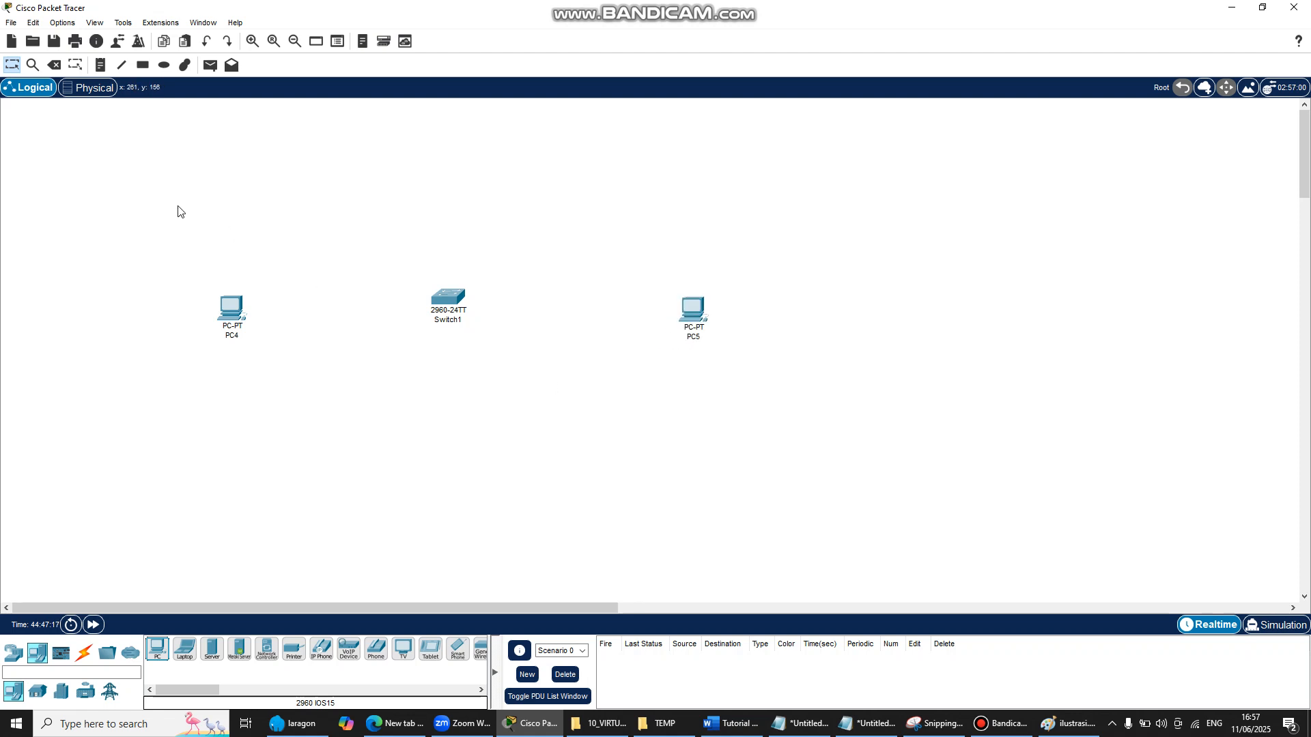
- Connect PC4's FastEthernet0 to the switch's FastEthernet0/1 with a copper straight-through cable
left_click(82, 657)
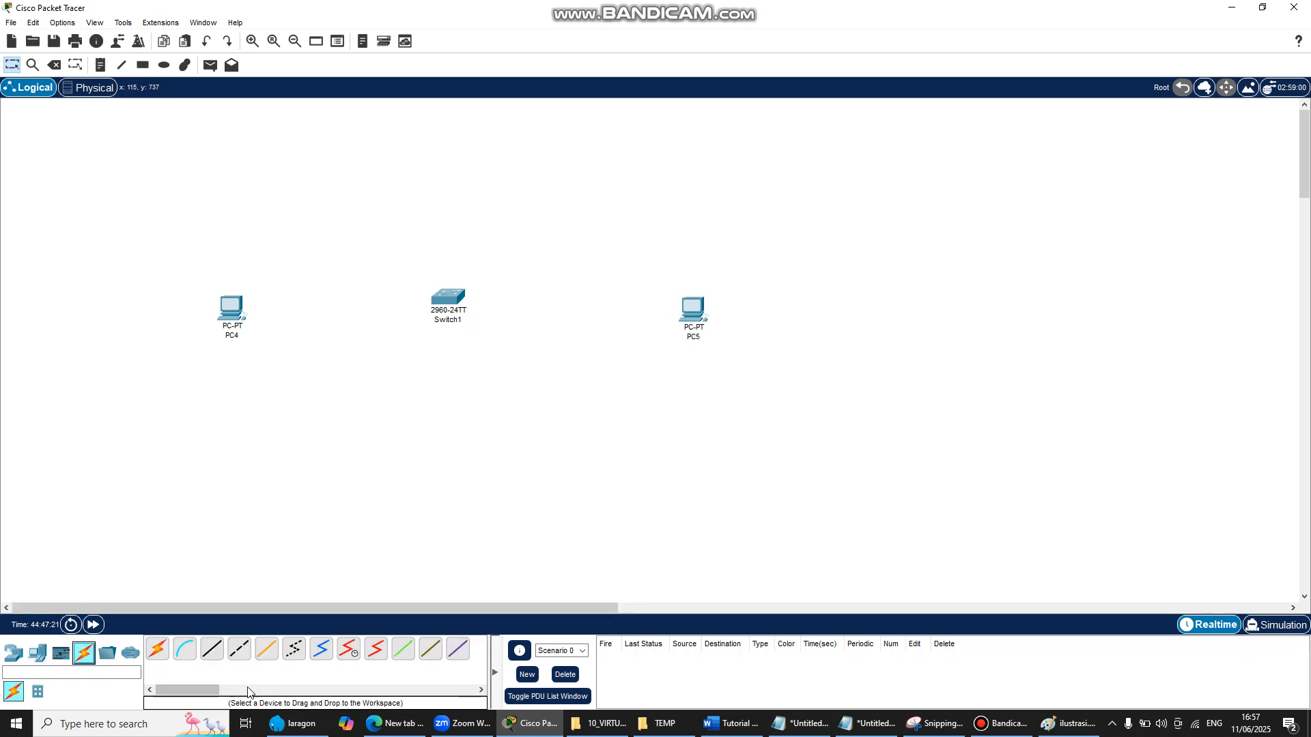
left_click(213, 652)
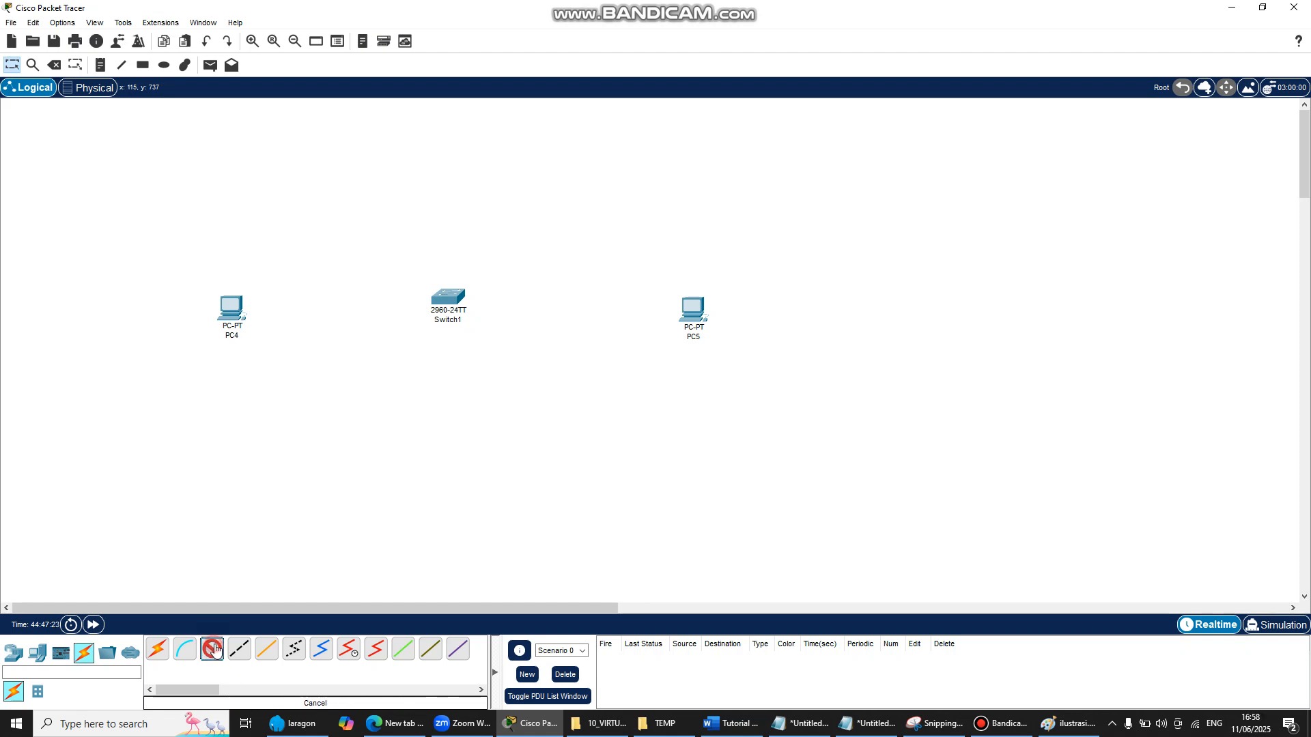
left_click(234, 309)
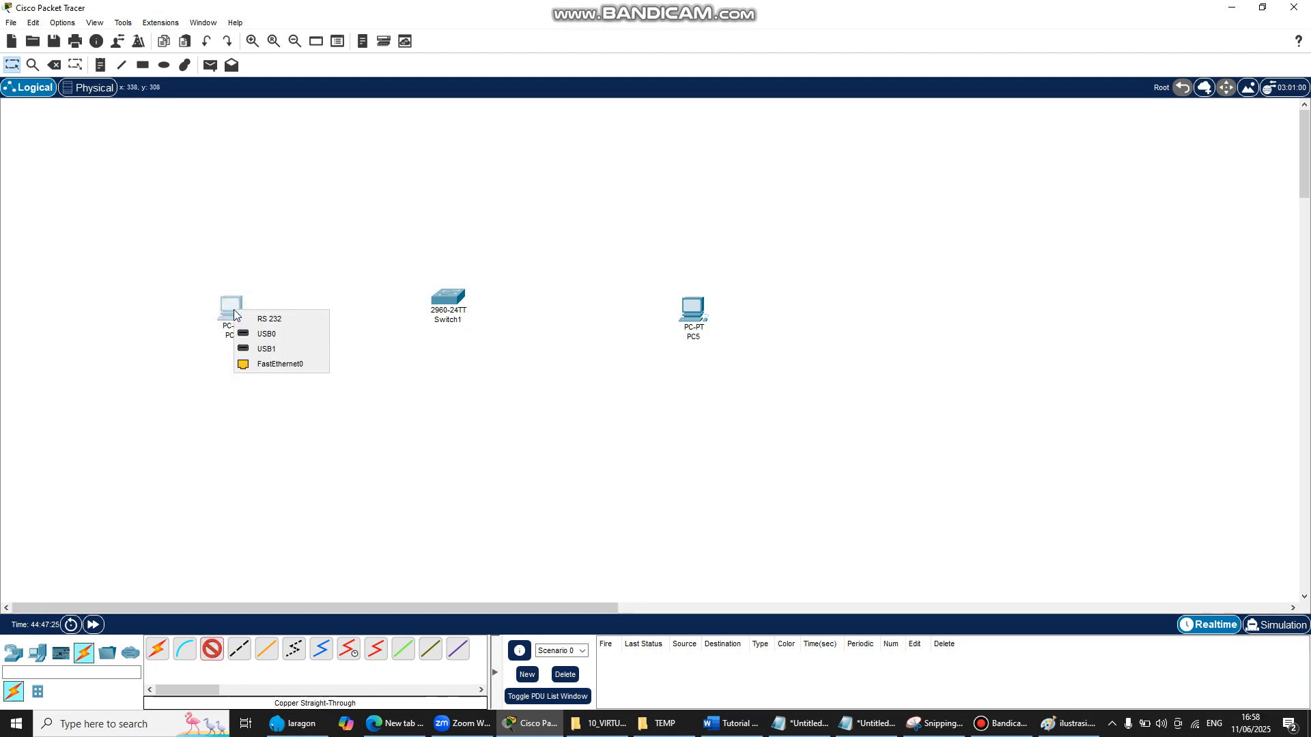
left_click(280, 364)
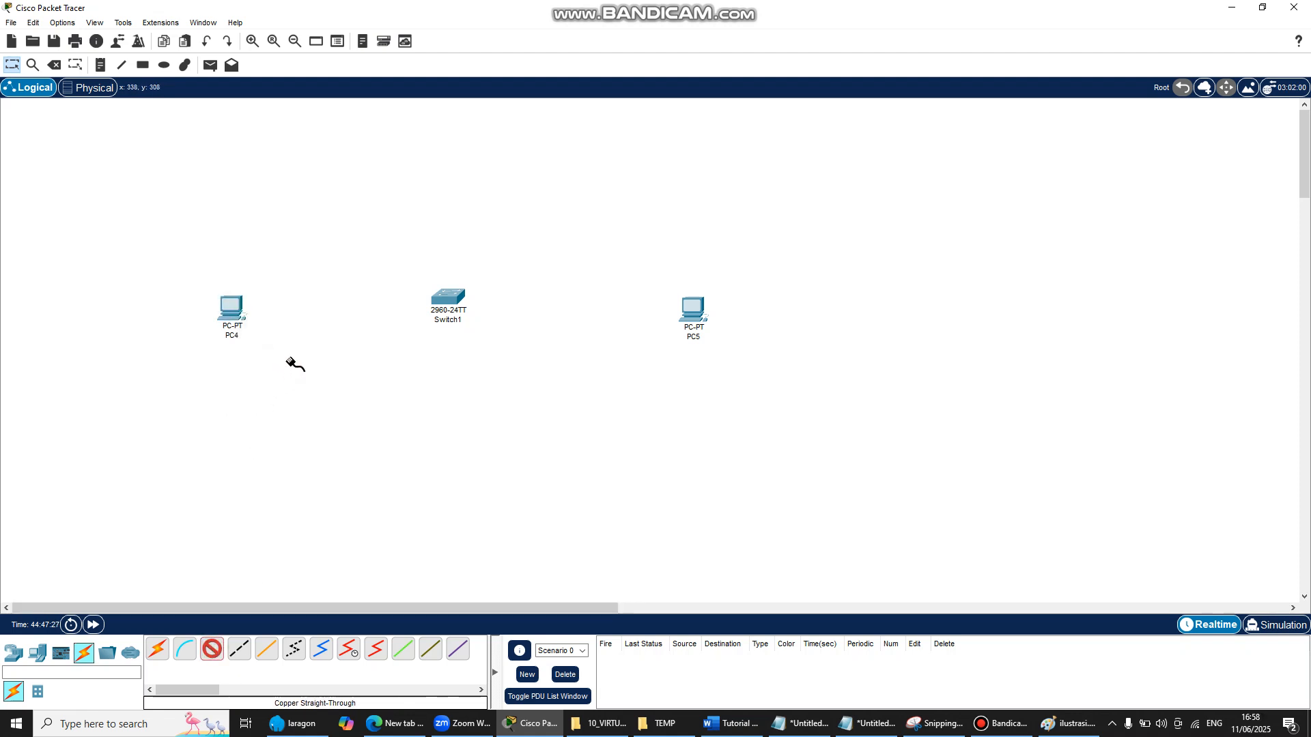
left_click(442, 296)
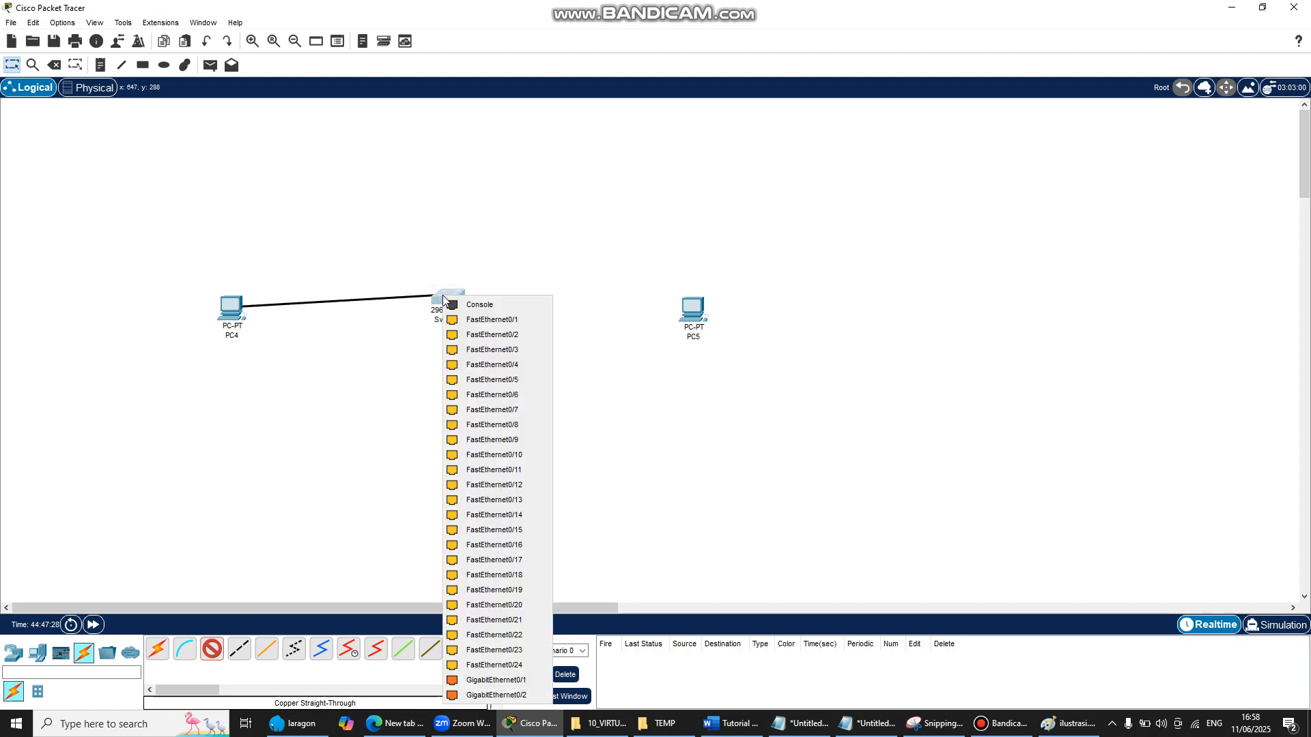
left_click(517, 321)
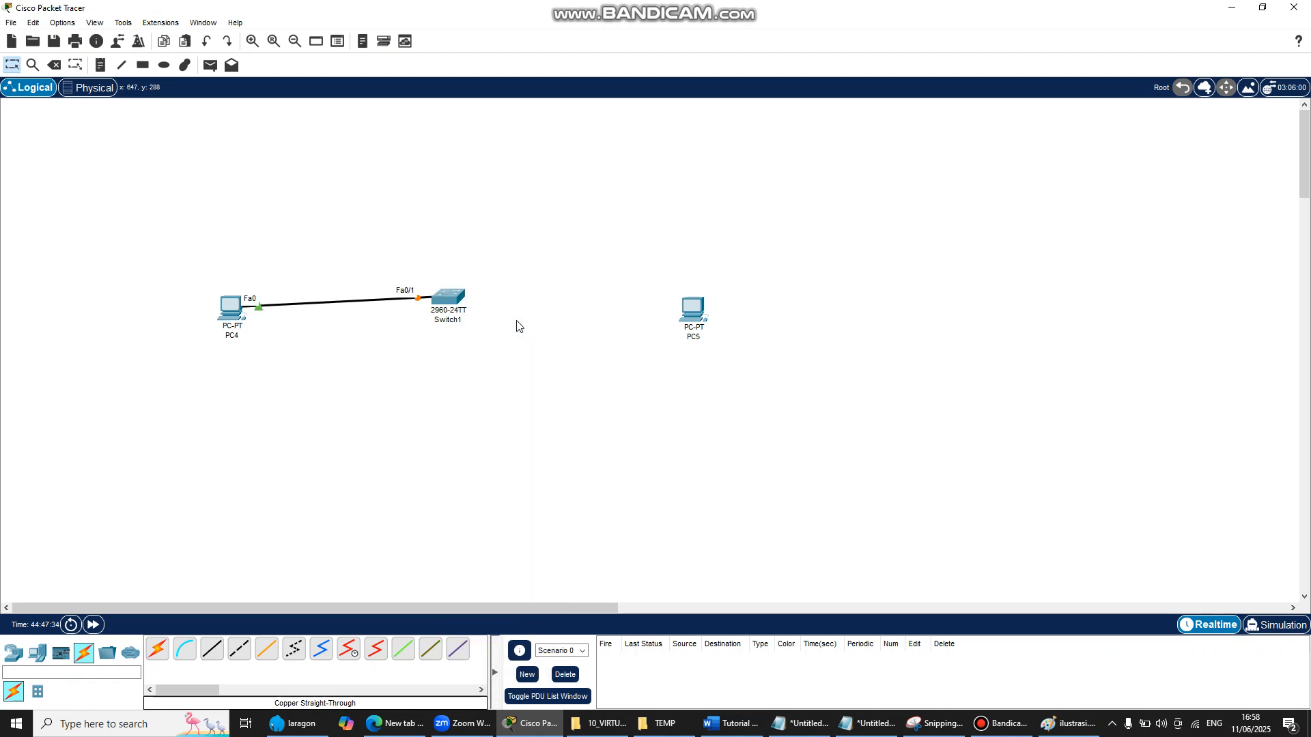
- Connect PC5's FastEthernet0 to the switch's FastEthernet0/3 with a copper straight-through cable and compare the ports with the Paint diagram
left_click(212, 650)
left_click(692, 311)
left_click(719, 362)
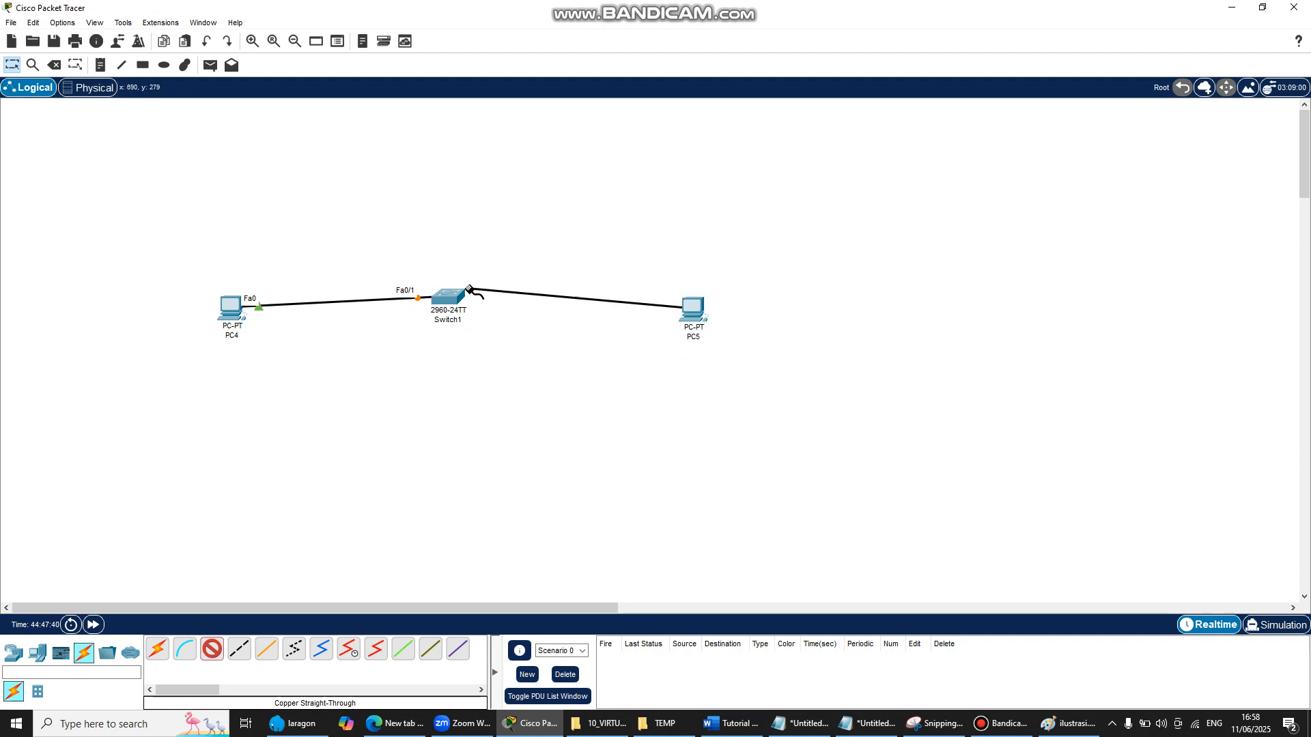
left_click(453, 300)
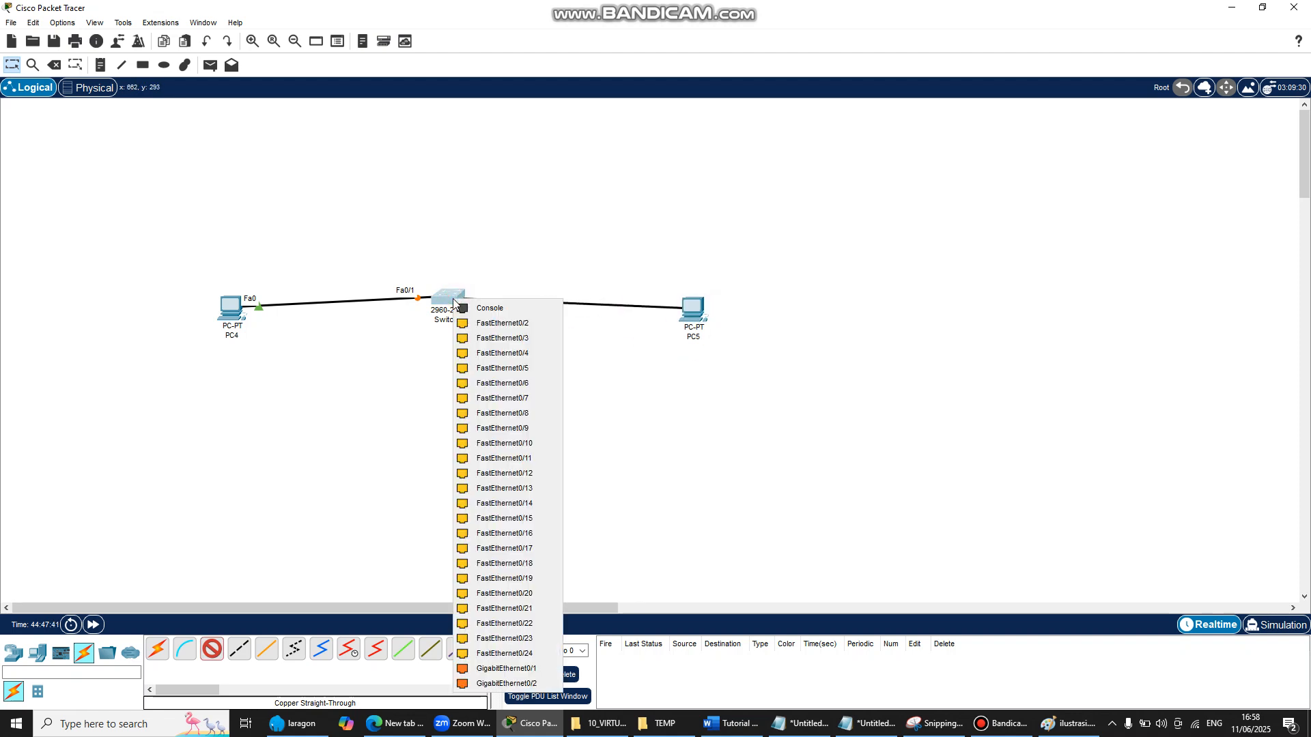
left_click(488, 340)
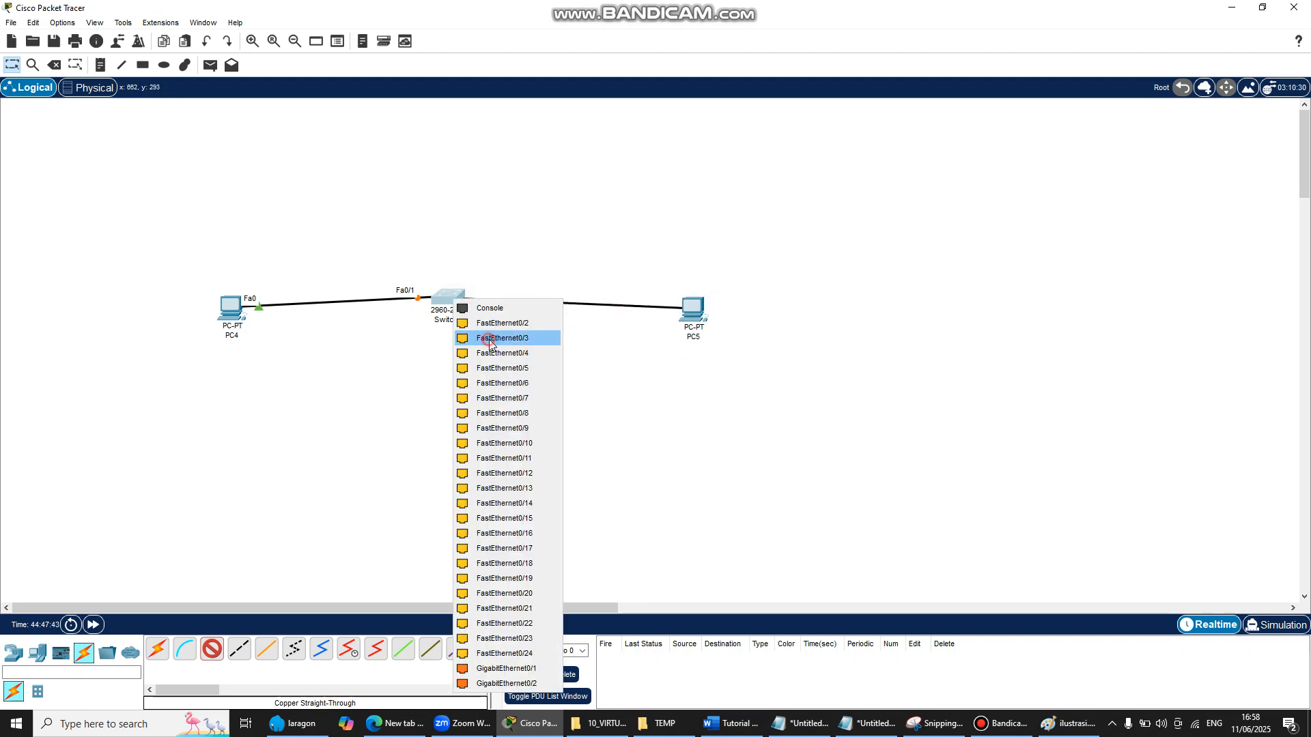
left_click(1058, 724)
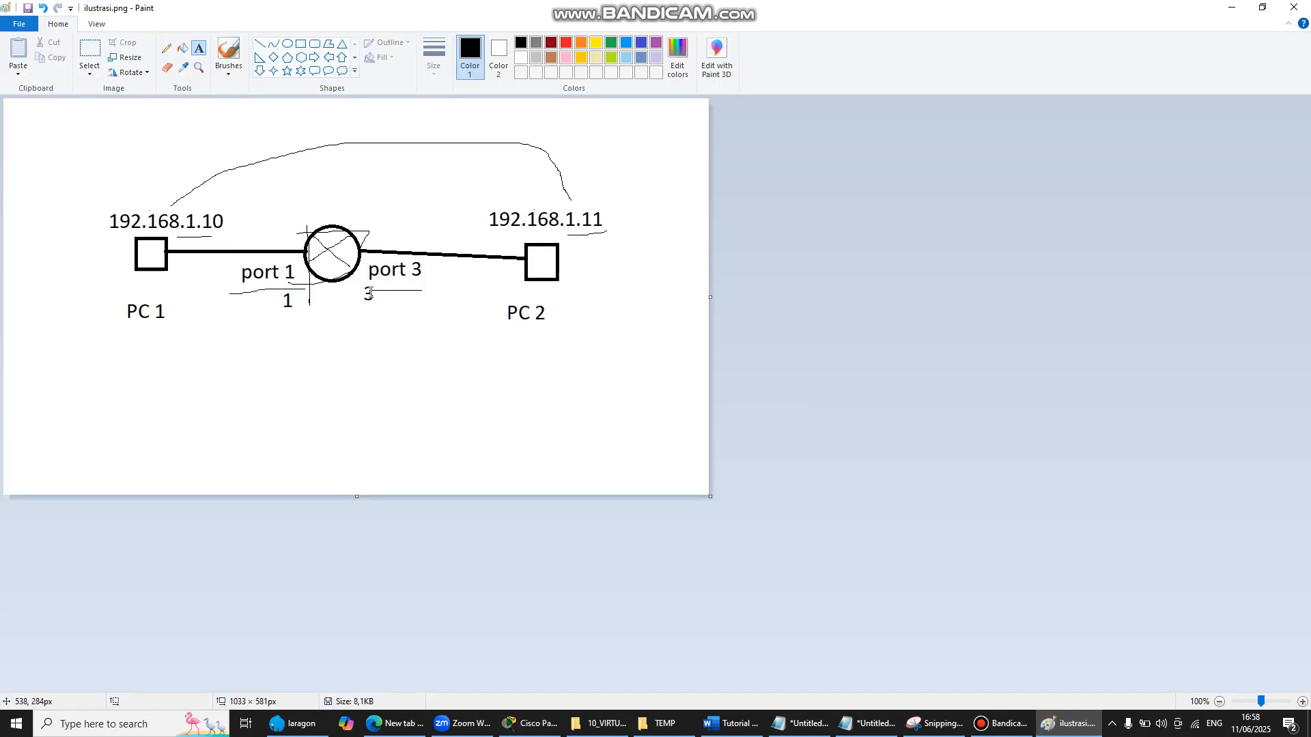
left_click(1232, 6)
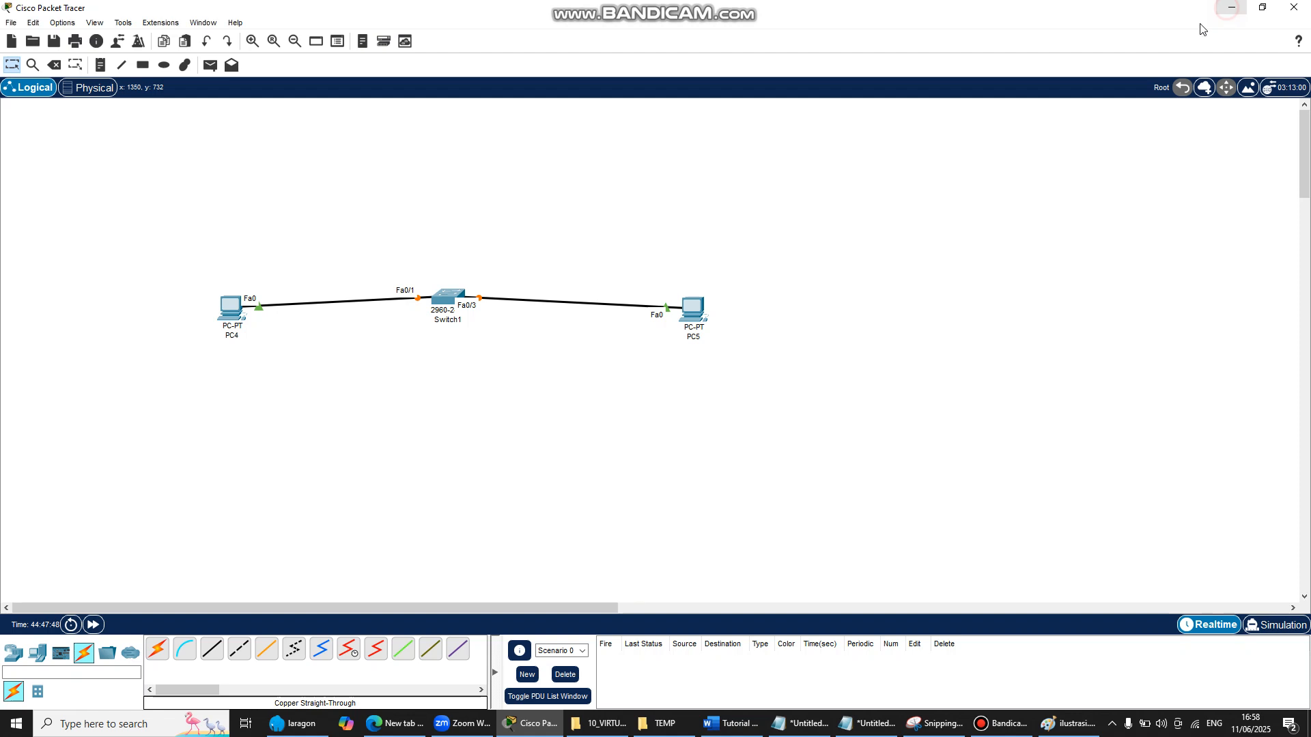
- Give PC4 the static IPv4 address 192.168.1.10 with subnet mask 255.255.255.0, checking the address against the Paint diagram, and close its window
left_click(232, 317)
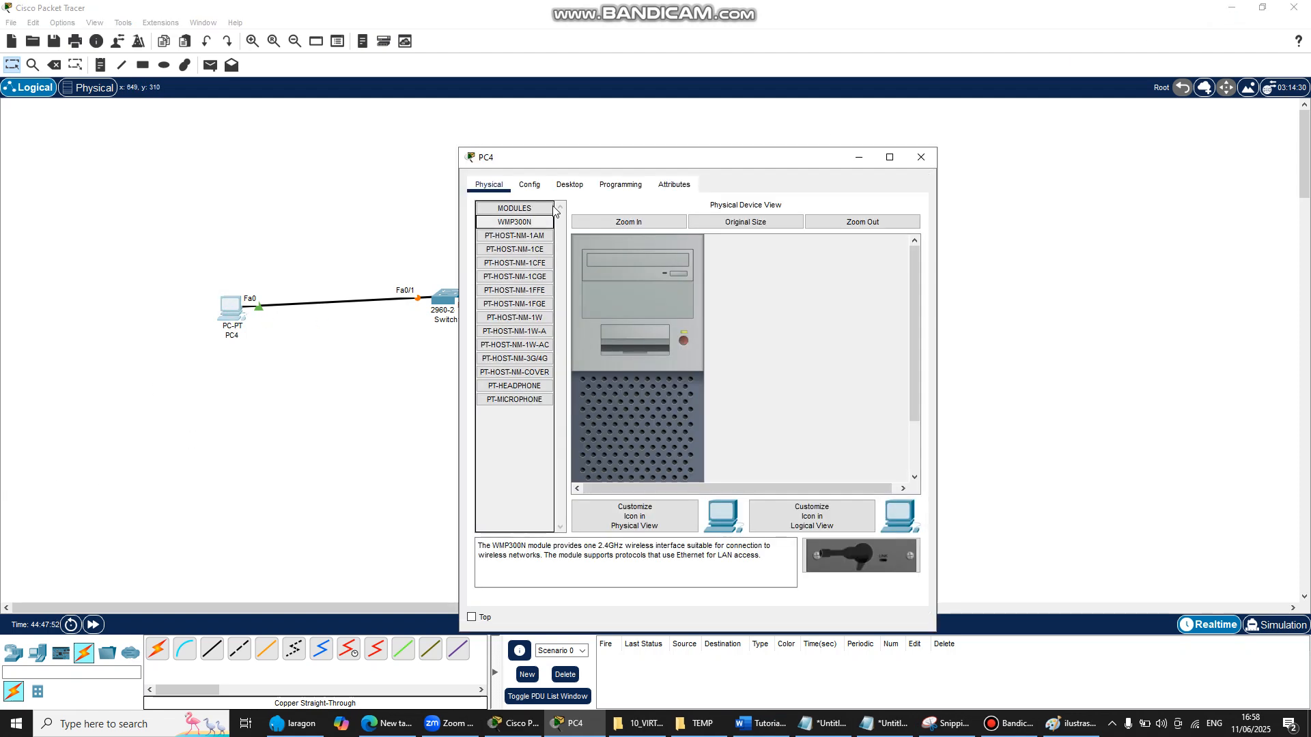
left_click(536, 189)
left_click(570, 188)
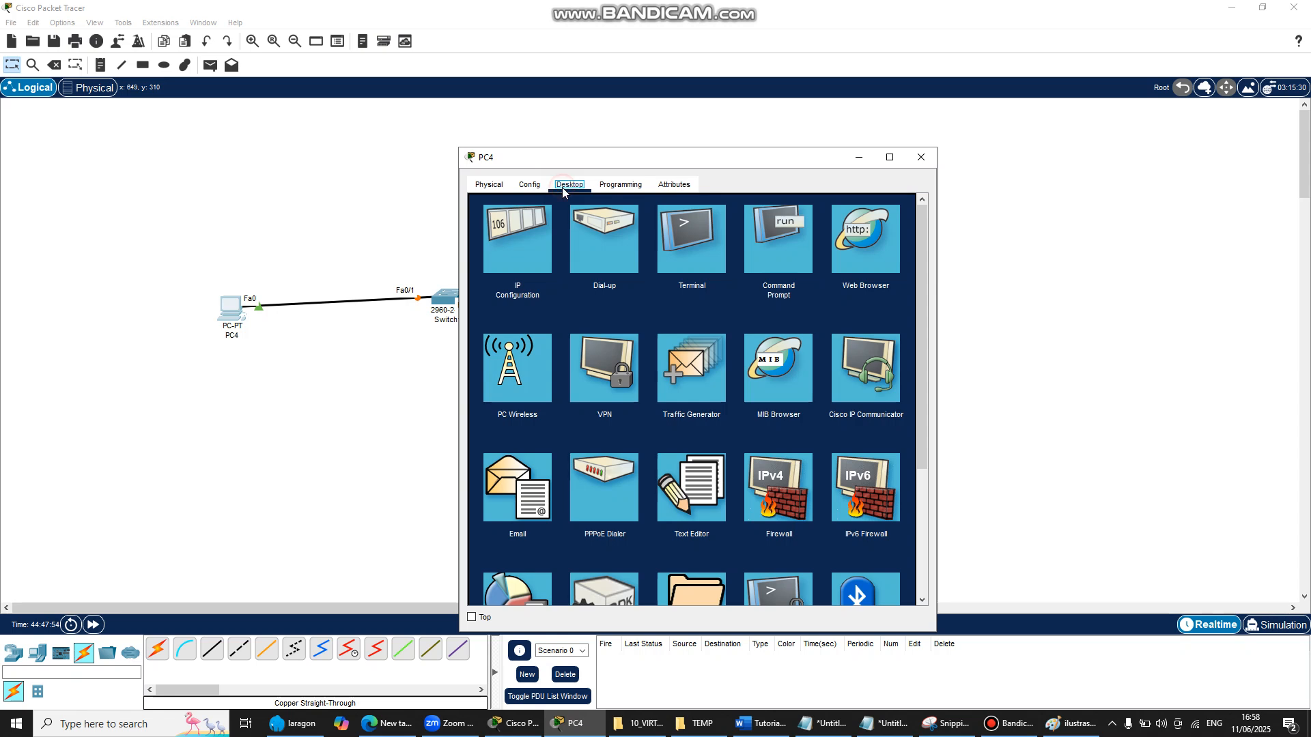
left_click(509, 267)
left_click(659, 280)
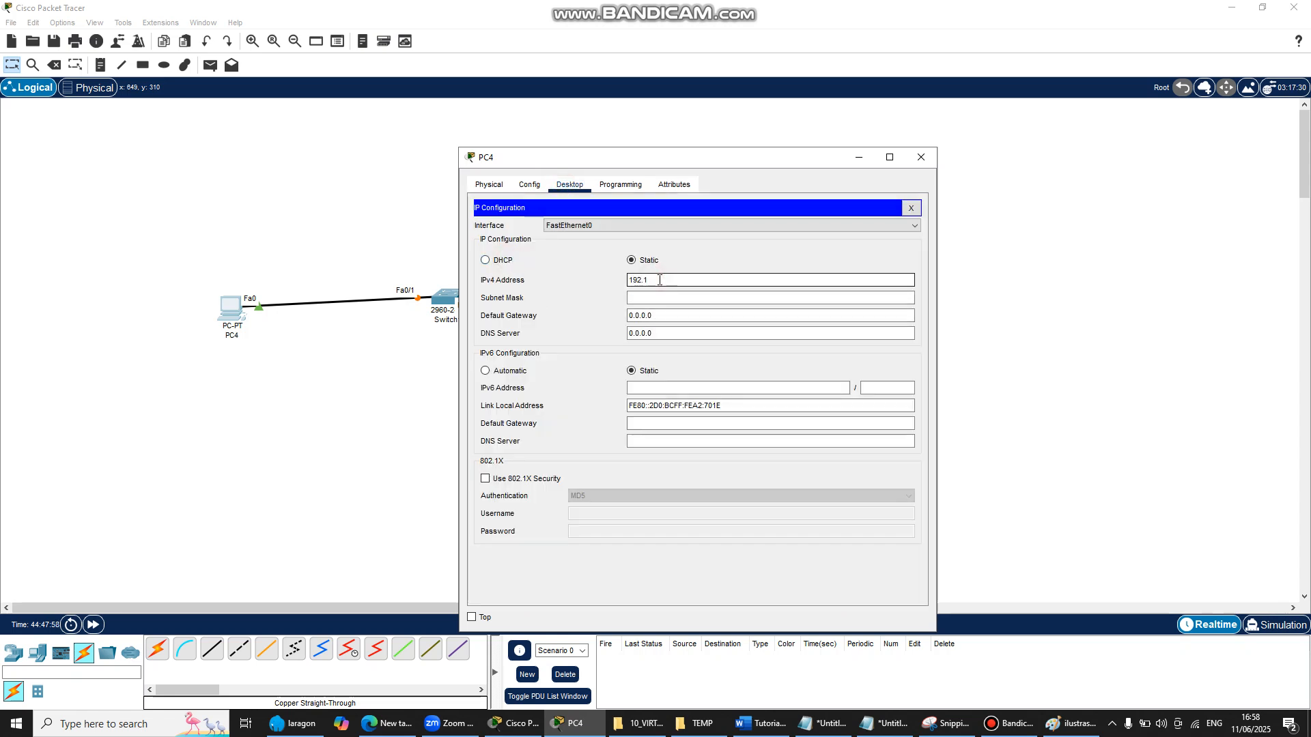
type("192.168.1.10")
left_click(1070, 727)
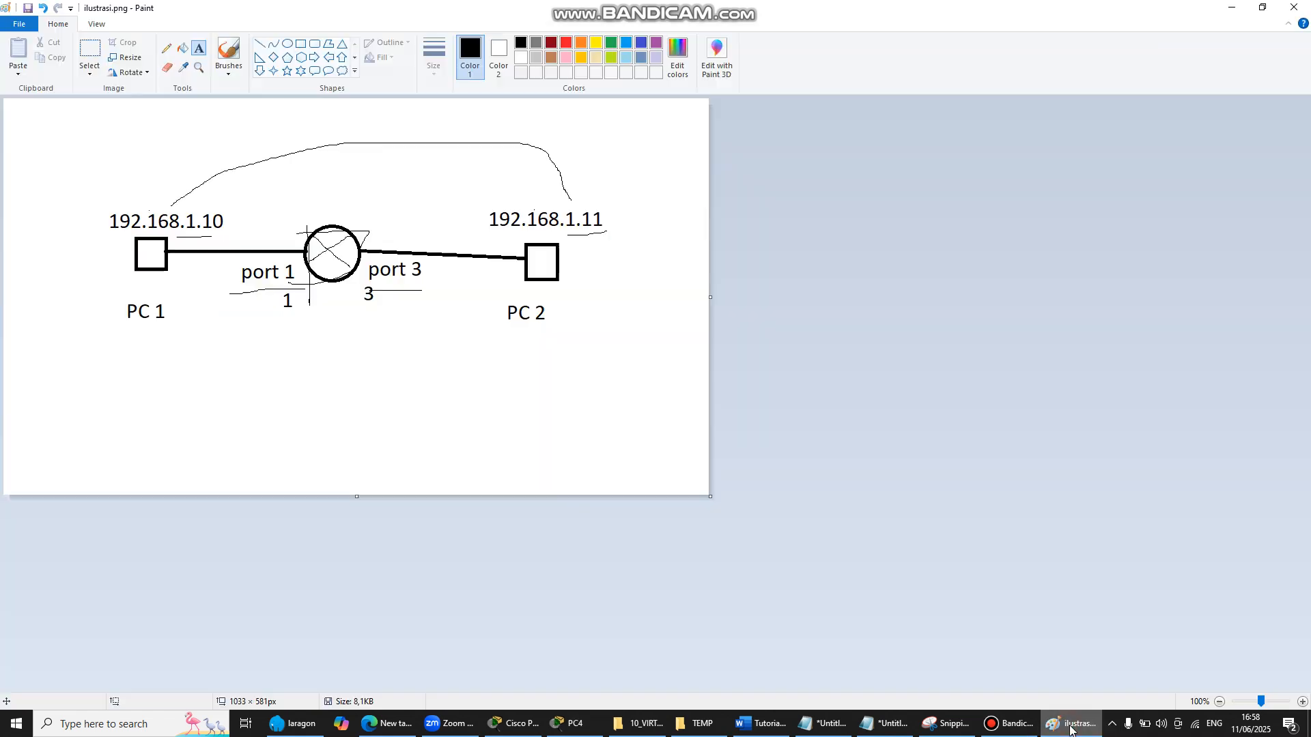
key("alt+Tab")
type(".10")
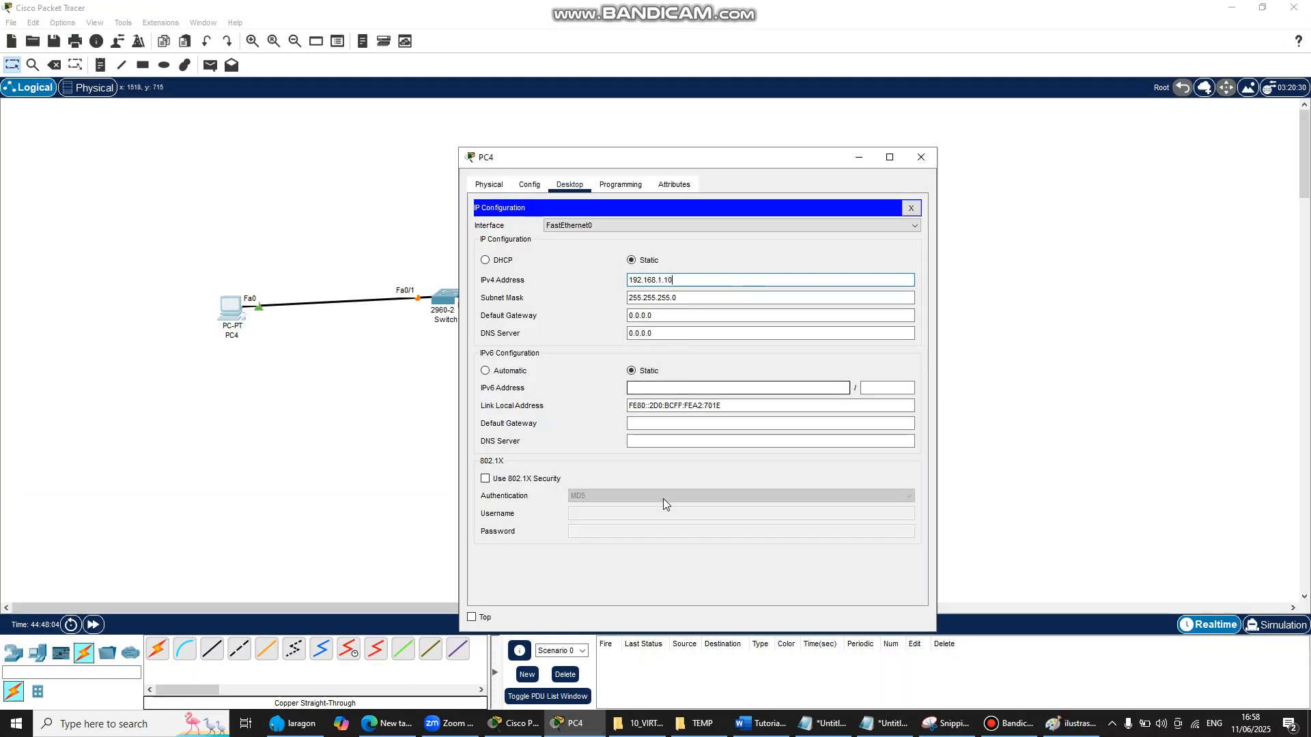
left_click(920, 158)
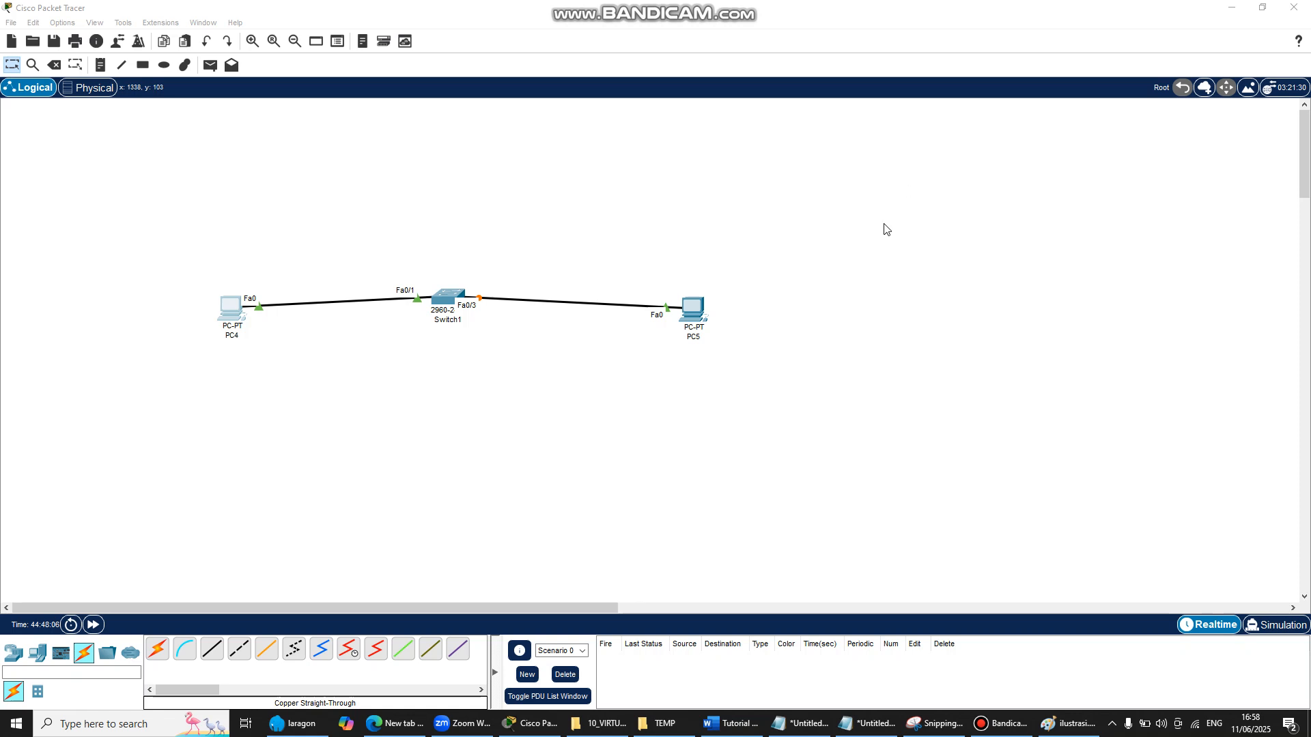
- Give PC5 the static IPv4 address 192.168.1.11 with subnet mask 255.255.255.0
double_click(696, 308)
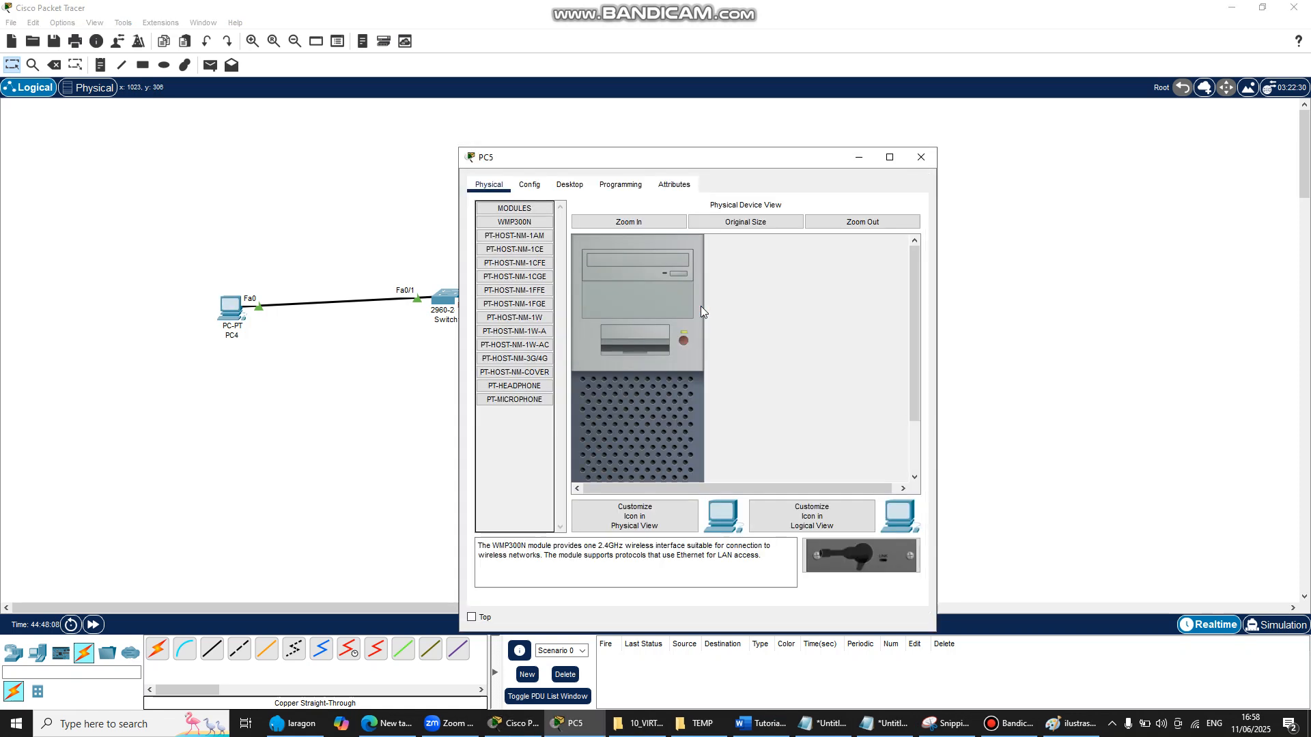
left_click(568, 187)
left_click(512, 260)
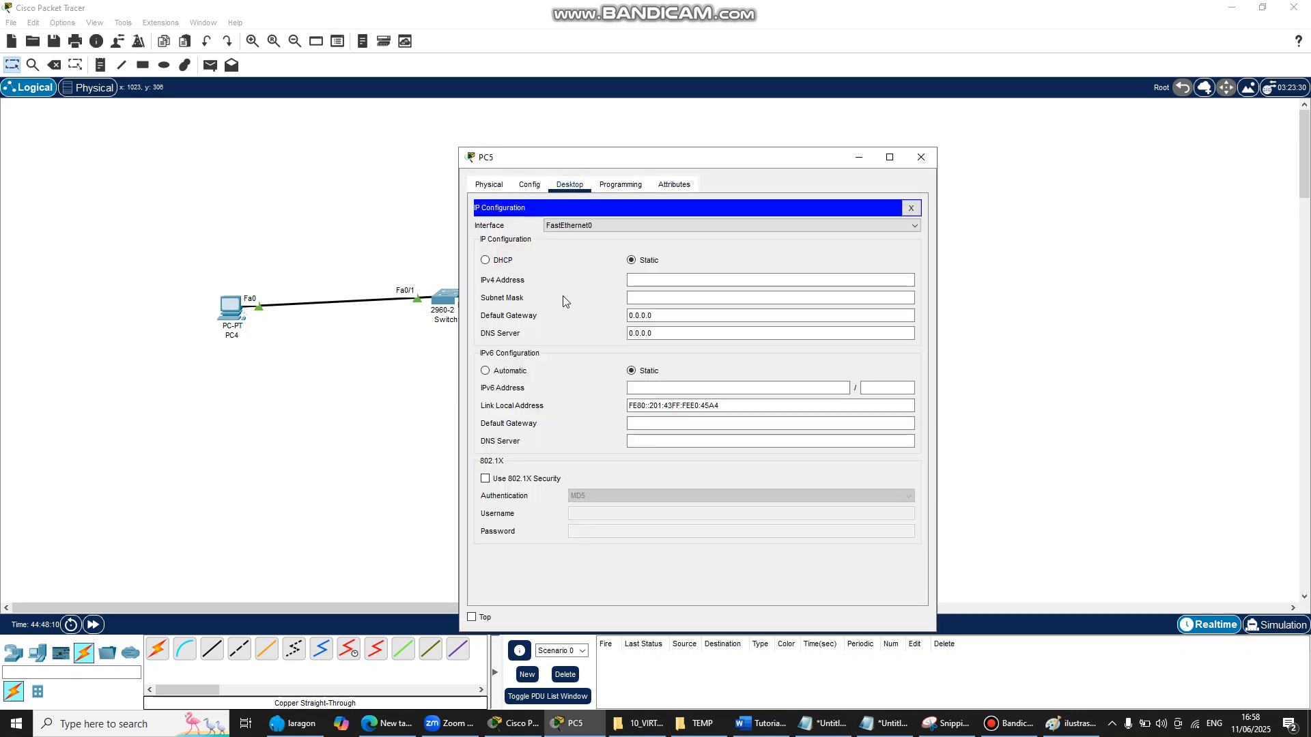
left_click(667, 281)
type("192.168.1.11")
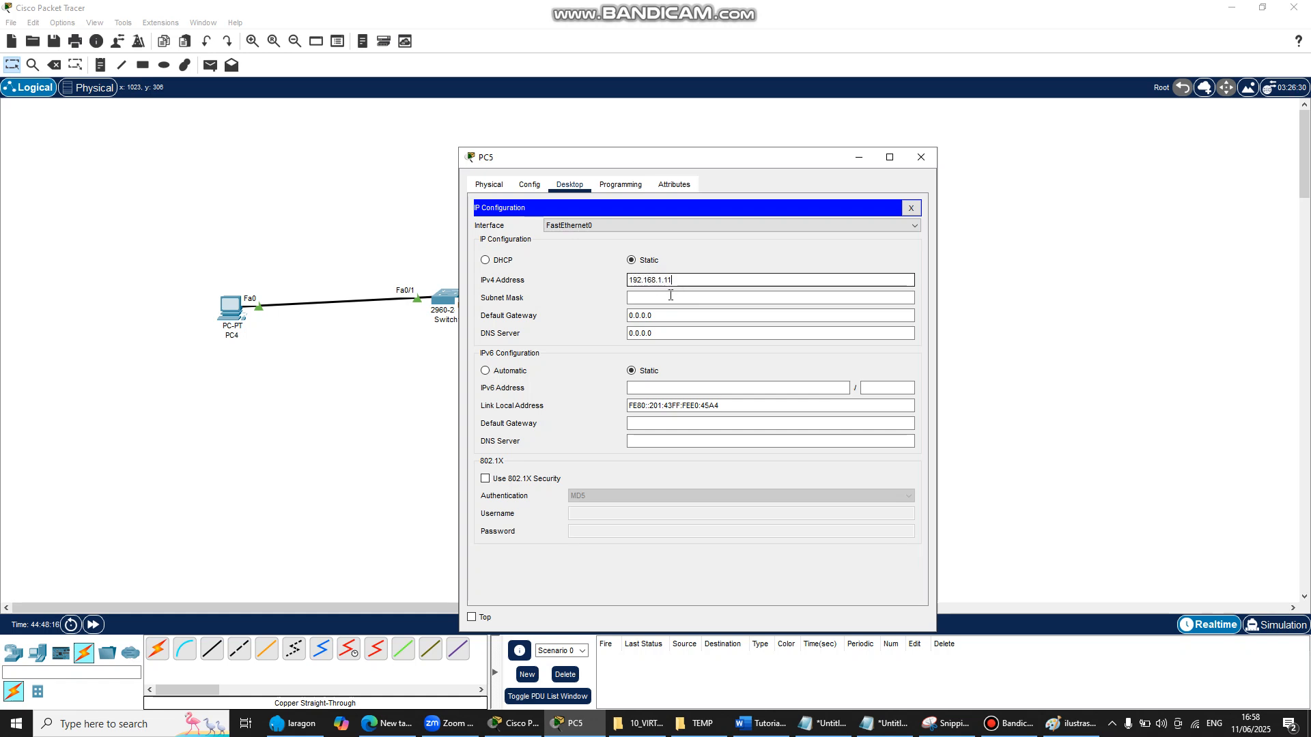
left_click(671, 295)
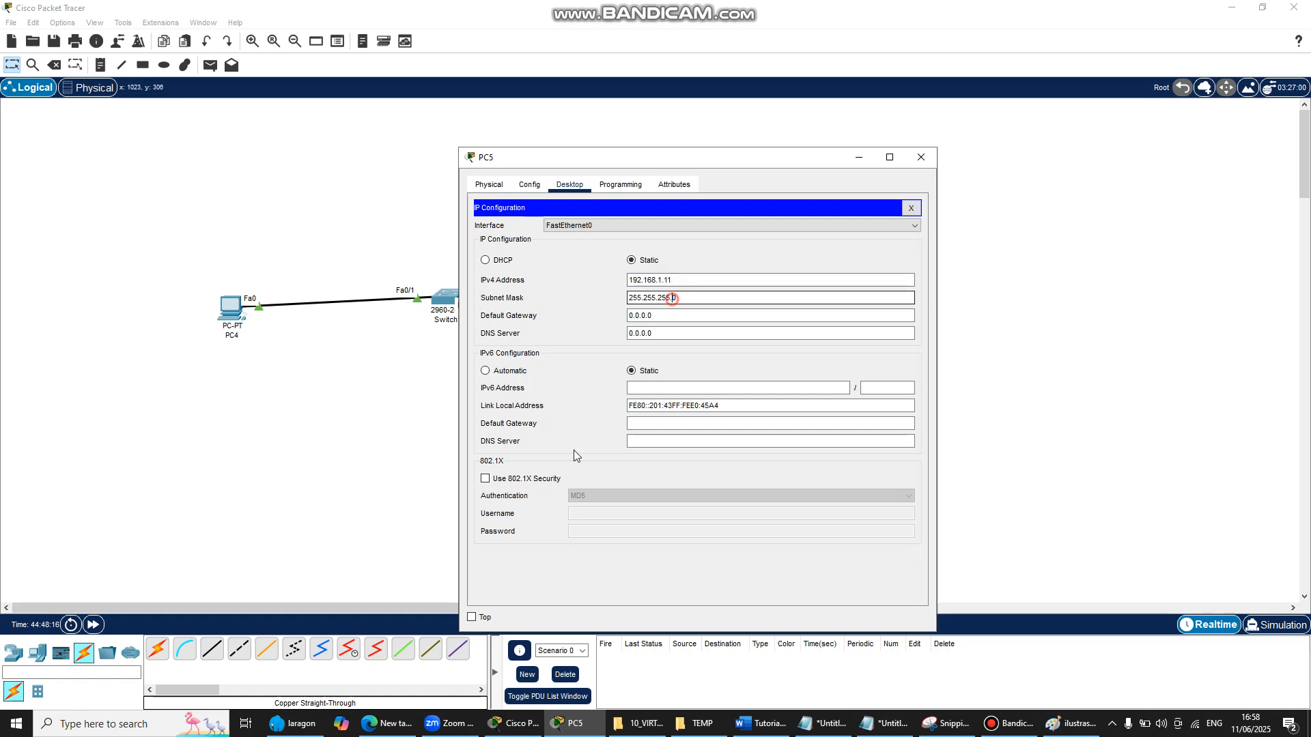
- Close PC5's window and run ipconfig in PC4's Command Prompt to check its IPv4 address
left_click(921, 158)
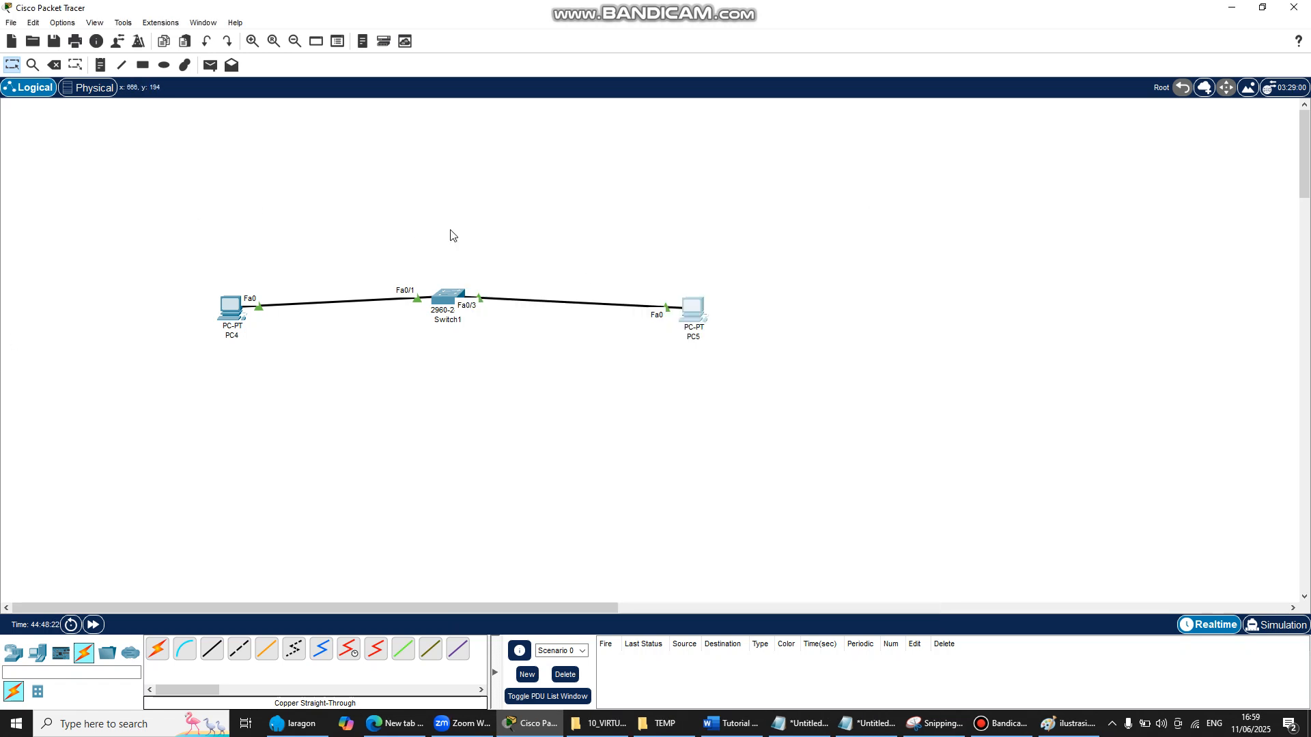
left_click(232, 314)
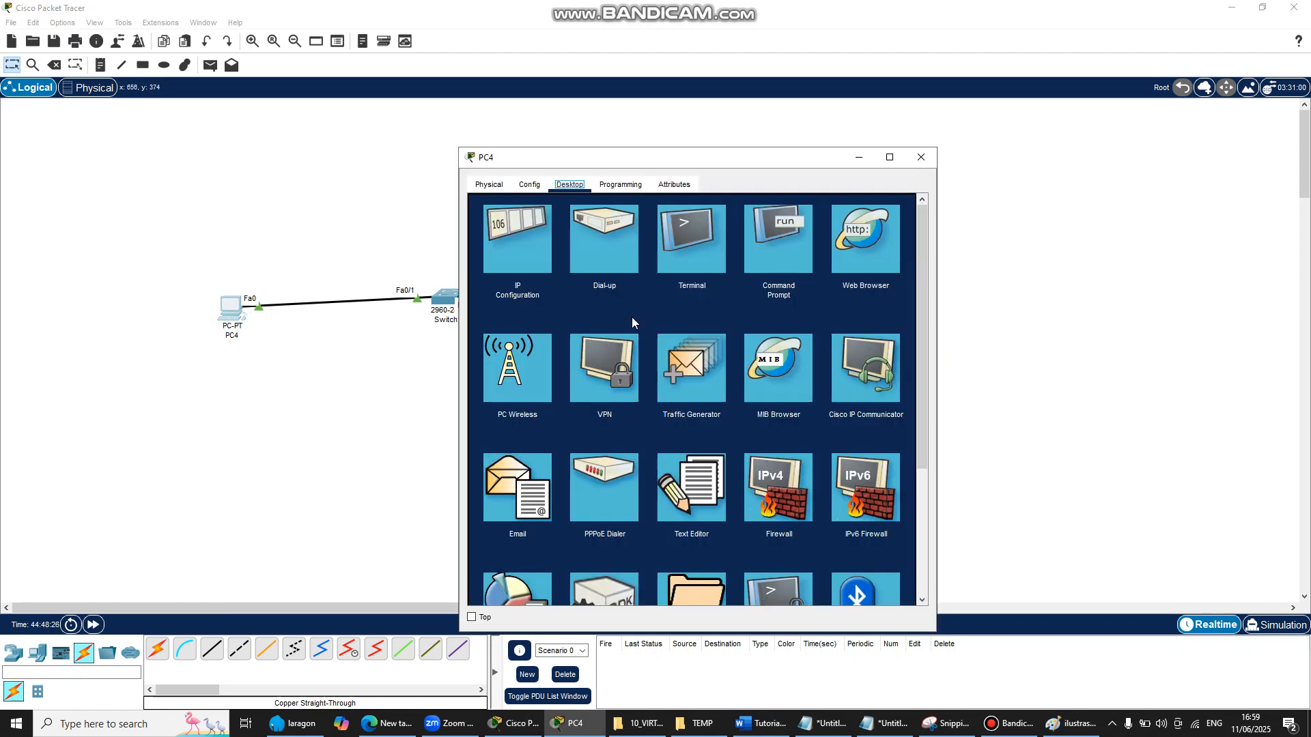
left_click(777, 244)
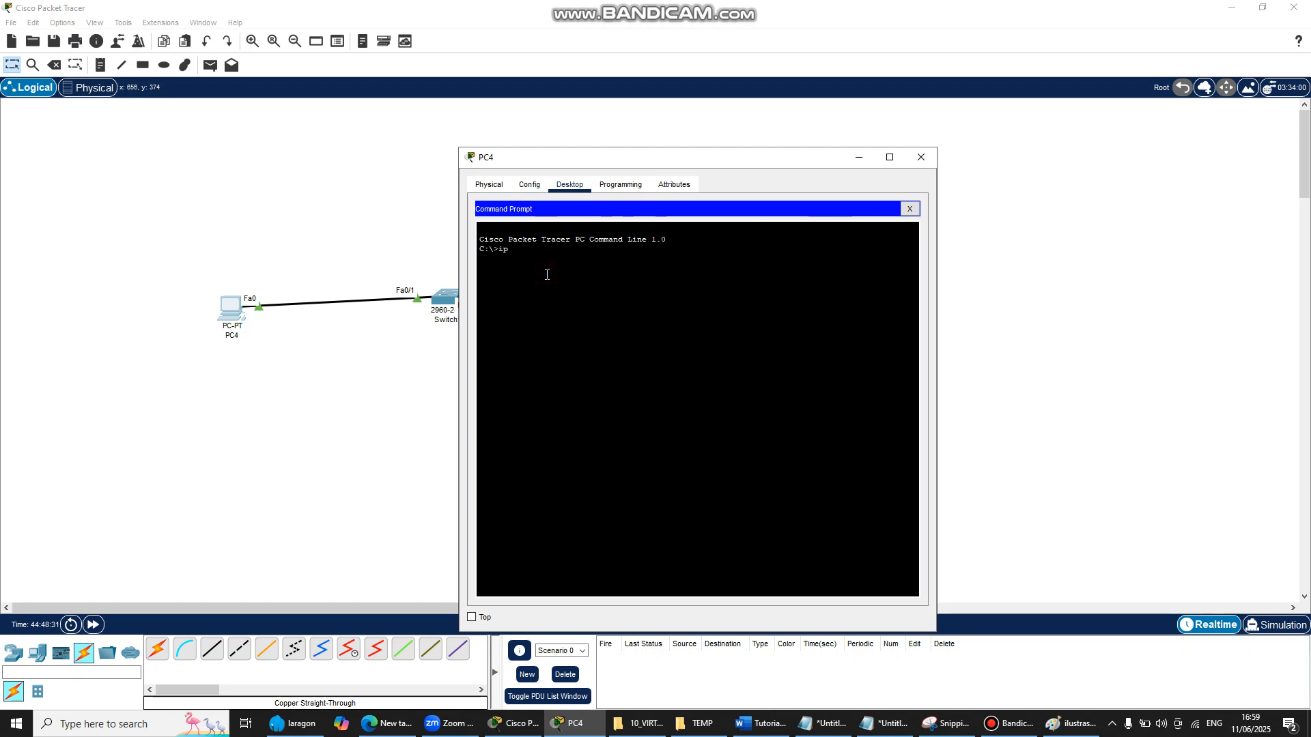
type("ipconfig")
key("Return")
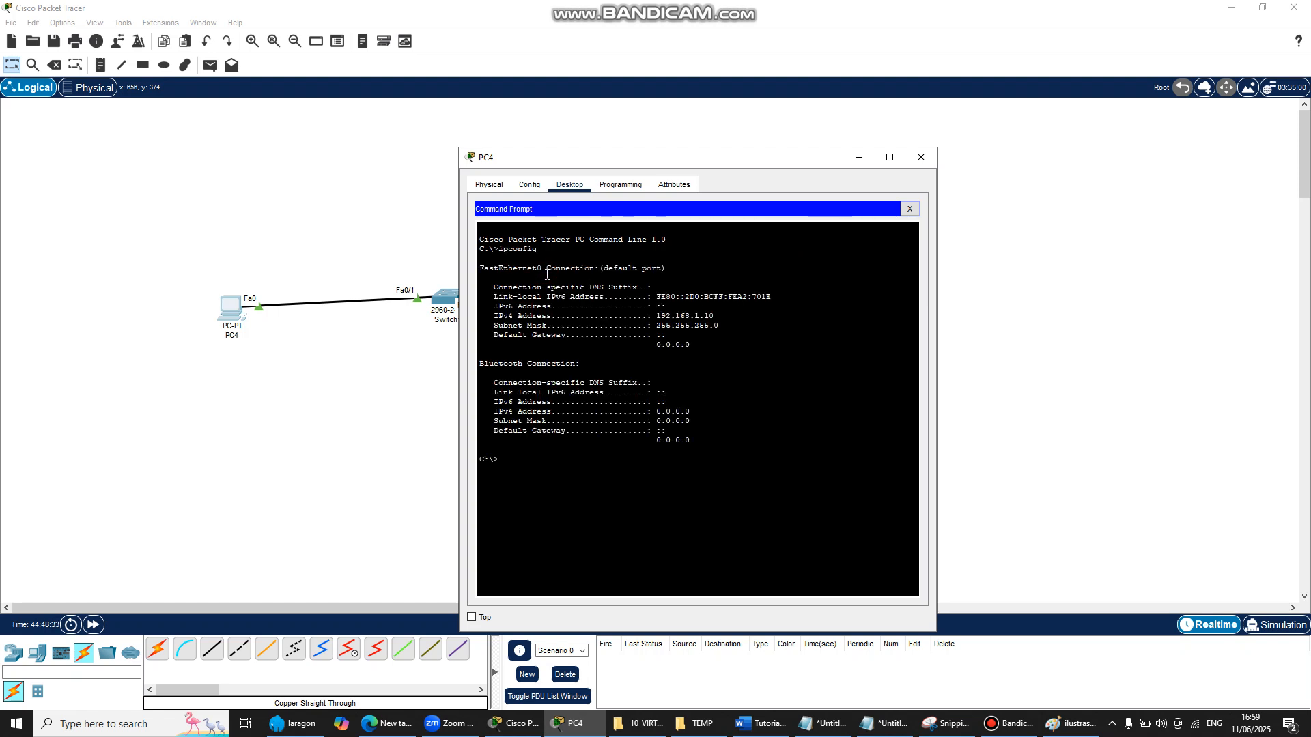
left_click_drag(782, 158, 946, 93)
left_click_drag(834, 251, 887, 252)
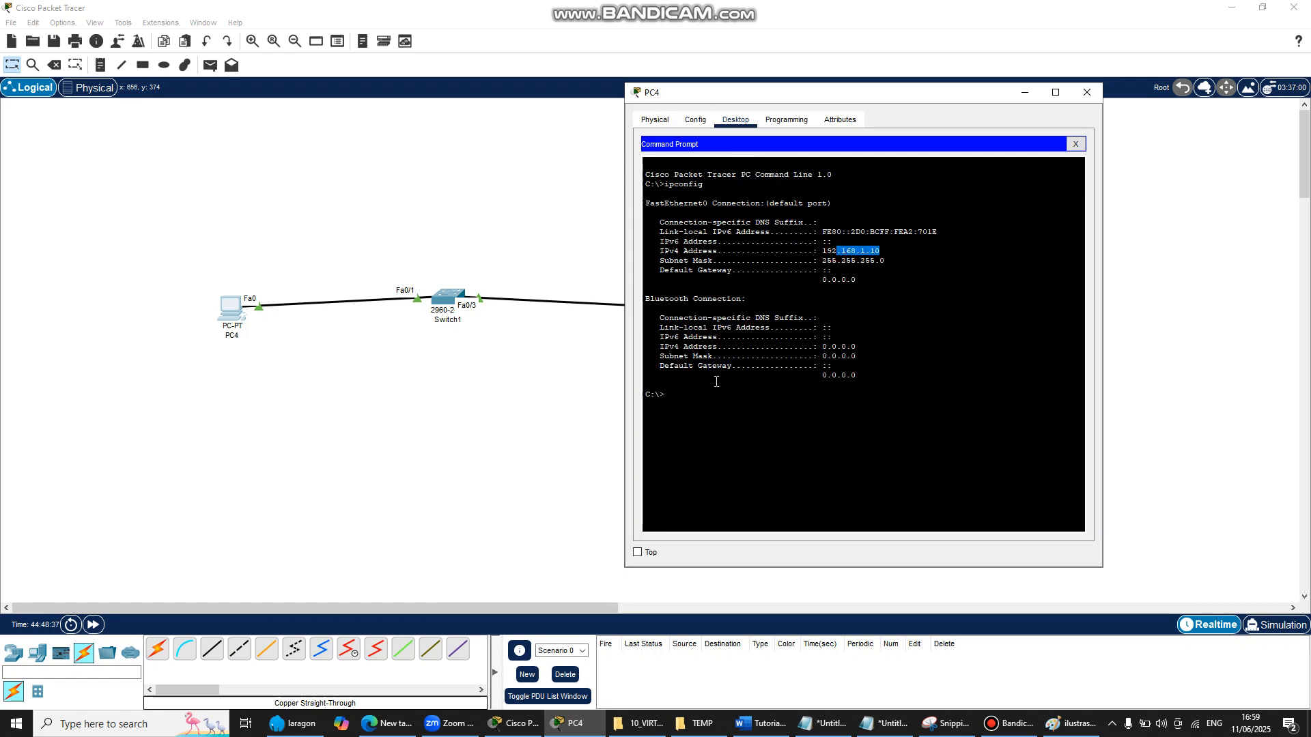
- Ping 192.168.1.11 from PC4's Command Prompt to test the connection to PC5, and close PC4's window
left_click(679, 397)
type("ping 192.168.1.11")
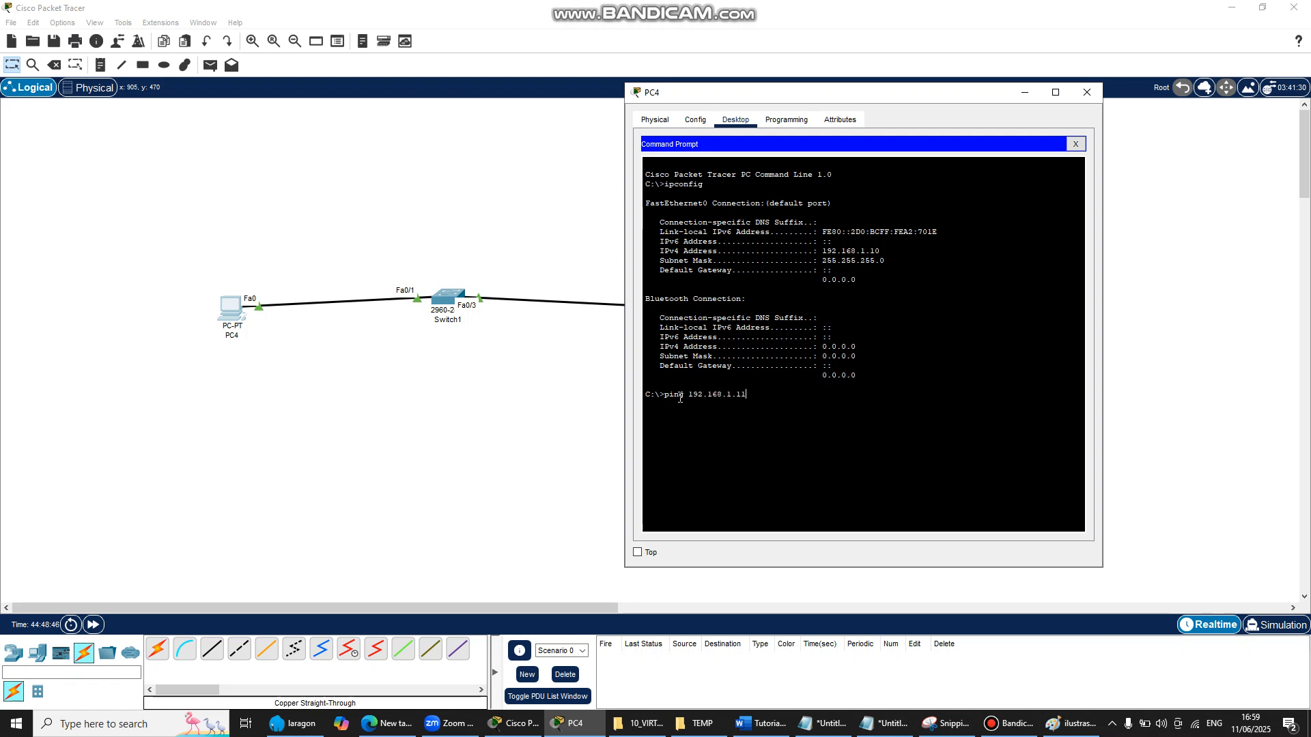
key("Return")
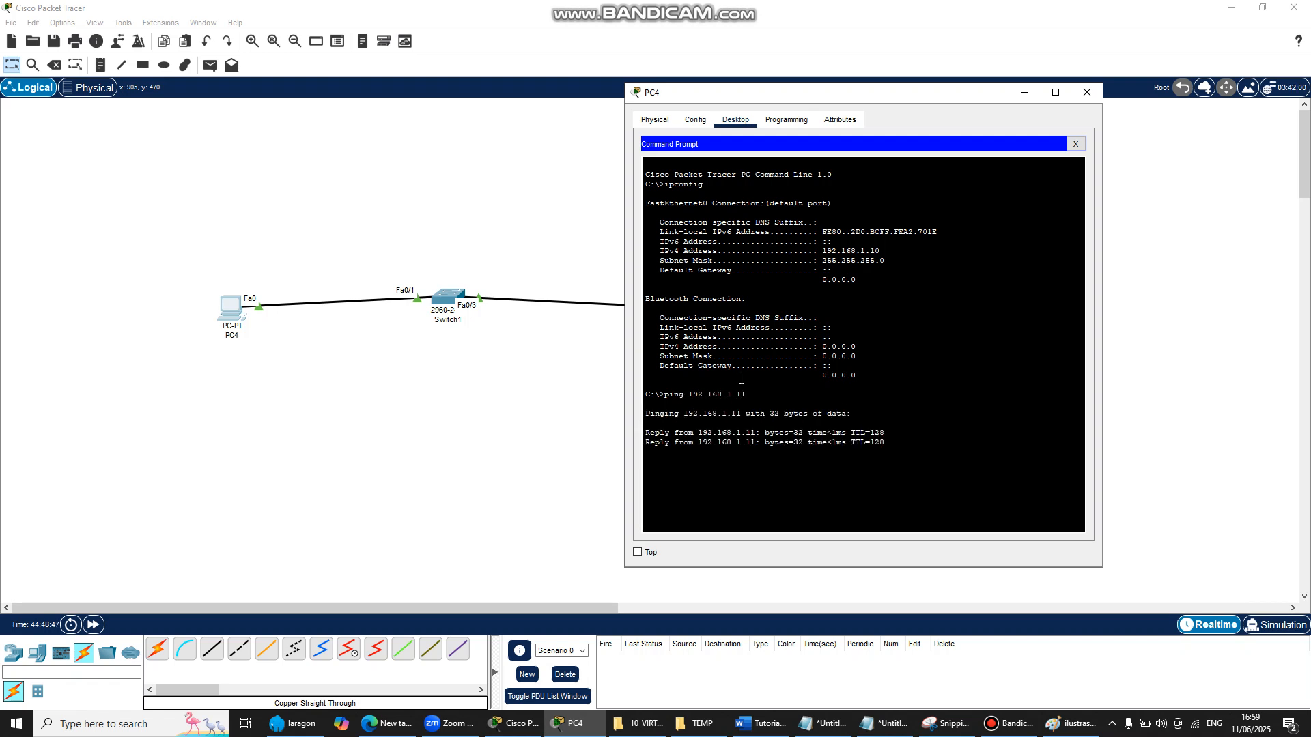
key("Return")
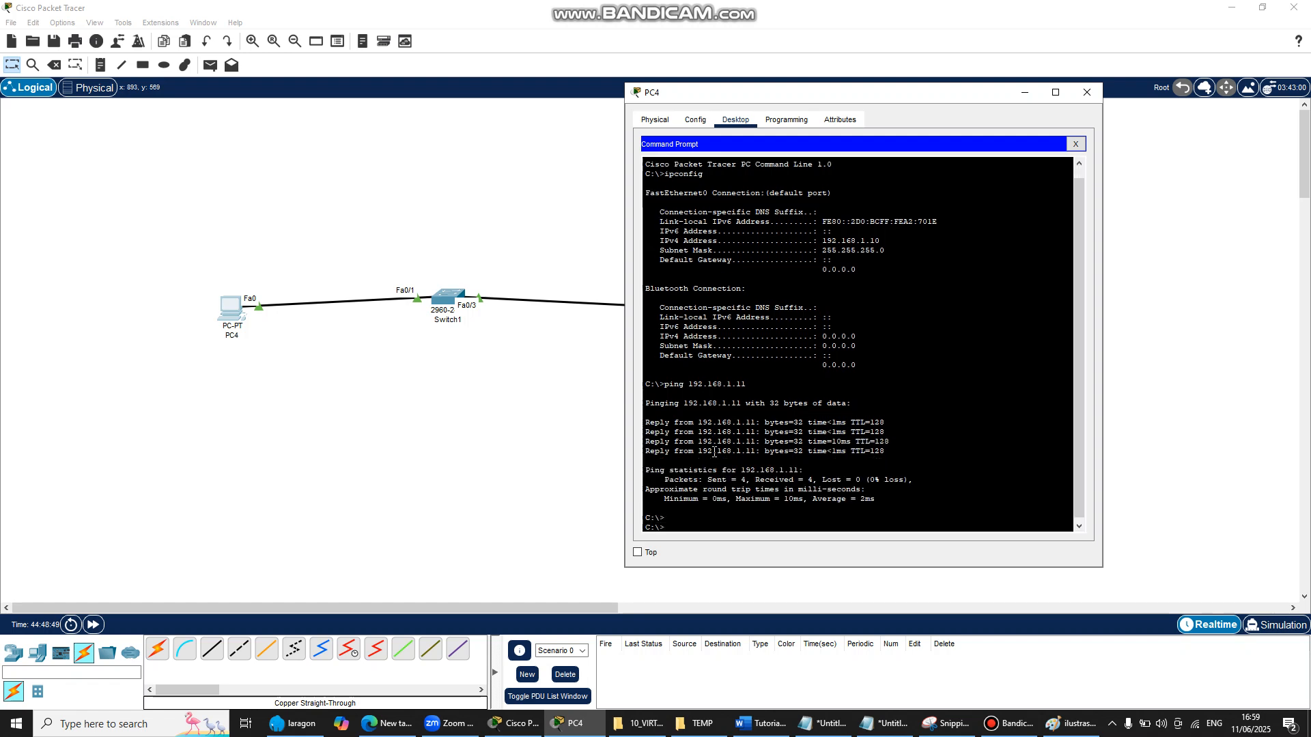
left_click(1087, 92)
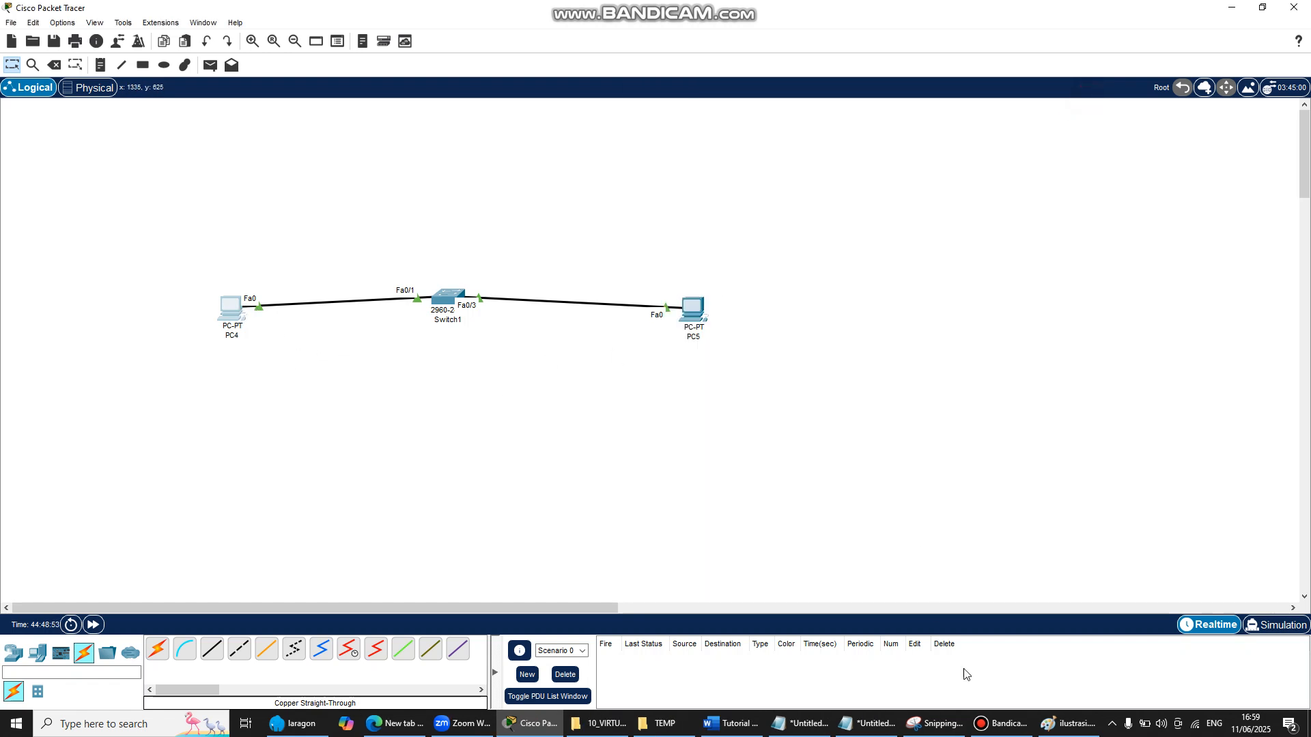
- Glance at the Paint diagram, switch to the VLAN tutorial in Word, and review its configuration steps and its scenario section
left_click(1046, 723)
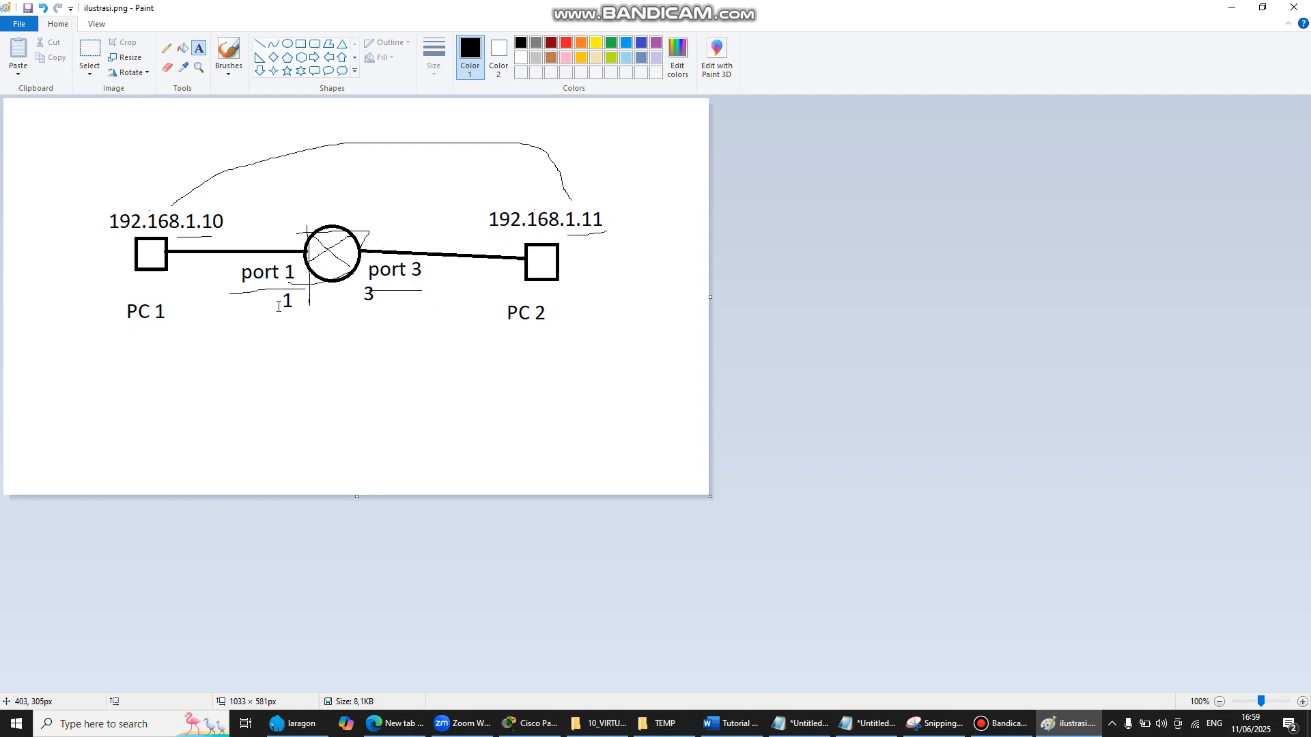
left_click(743, 728)
scroll(540, 384, "up", 9)
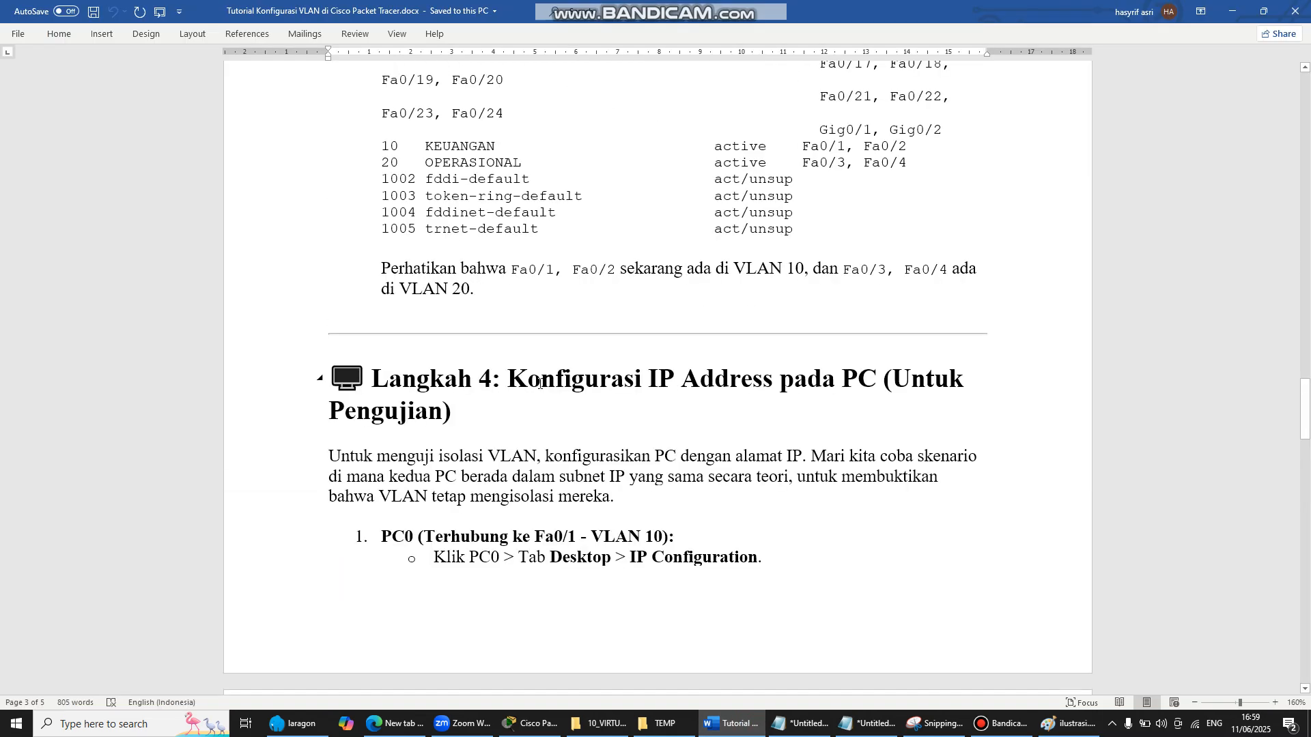
scroll(539, 384, "down", 4)
scroll(539, 384, "up", 10)
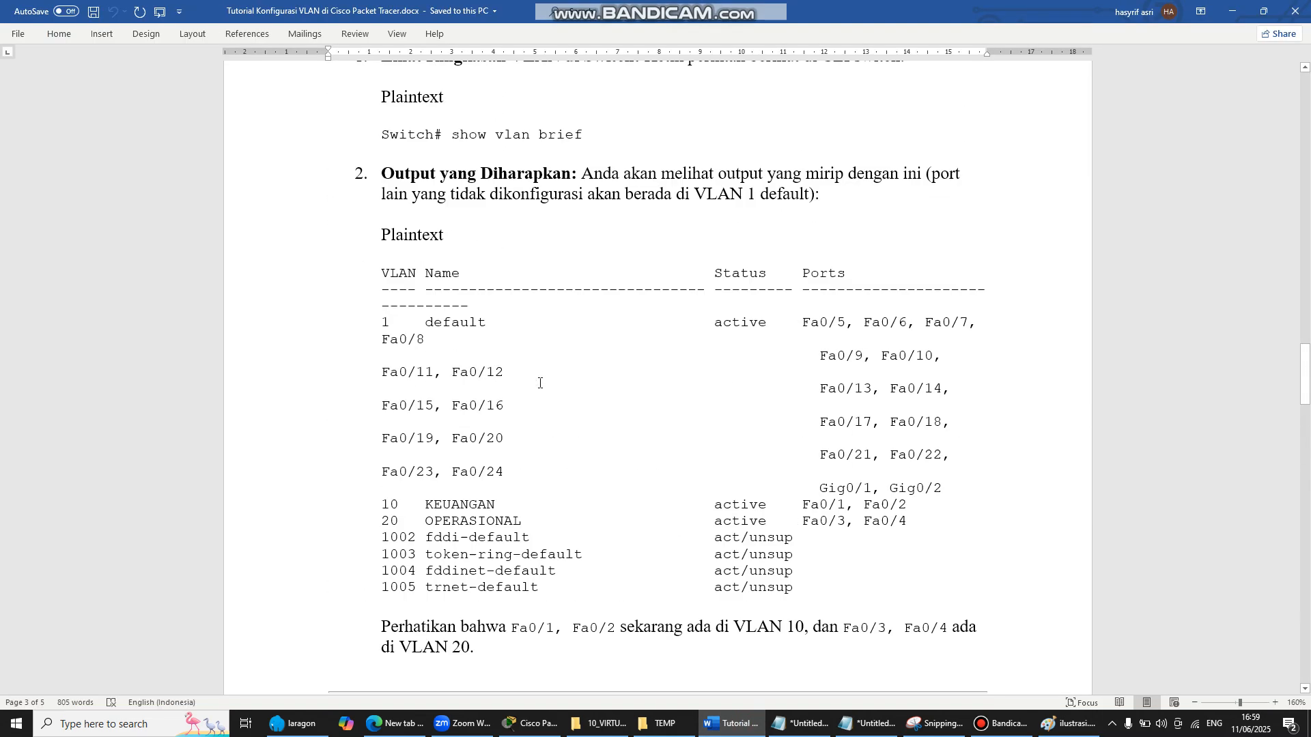
scroll(539, 385, "down", 2)
scroll(543, 379, "up", 12)
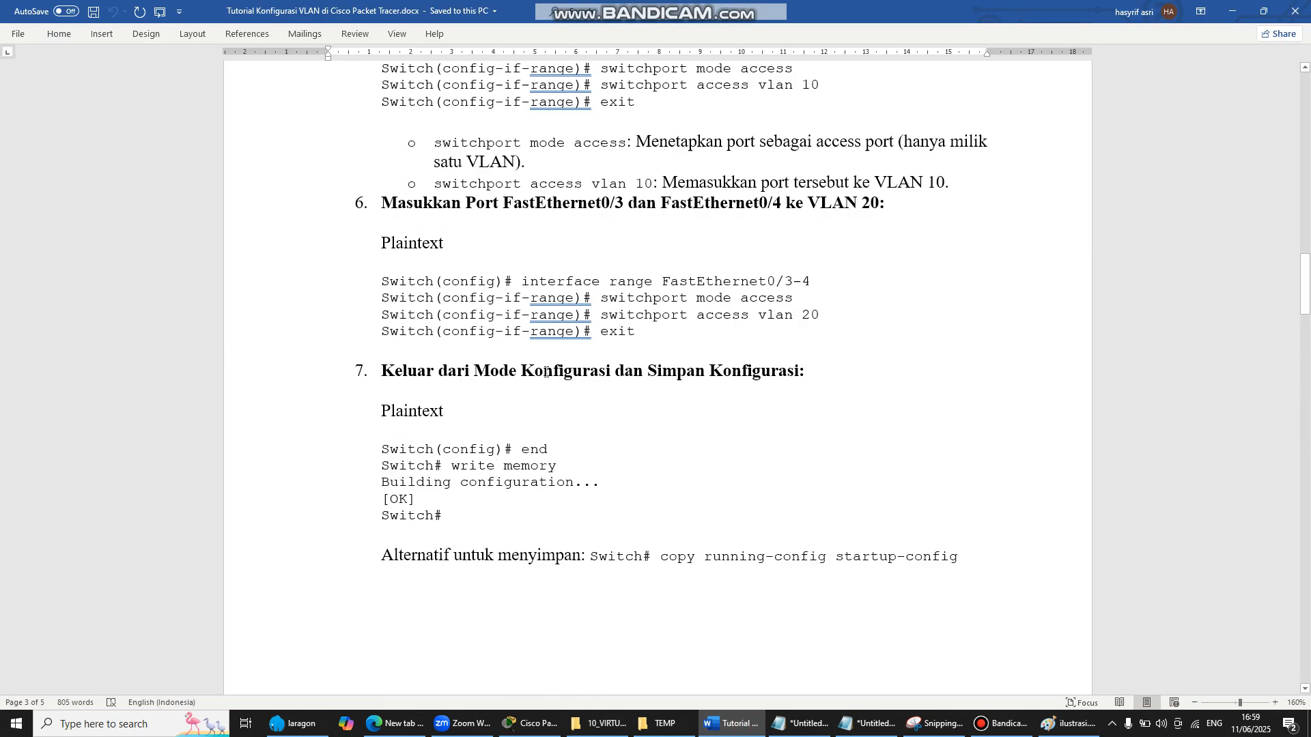
scroll(546, 372, "up", 10)
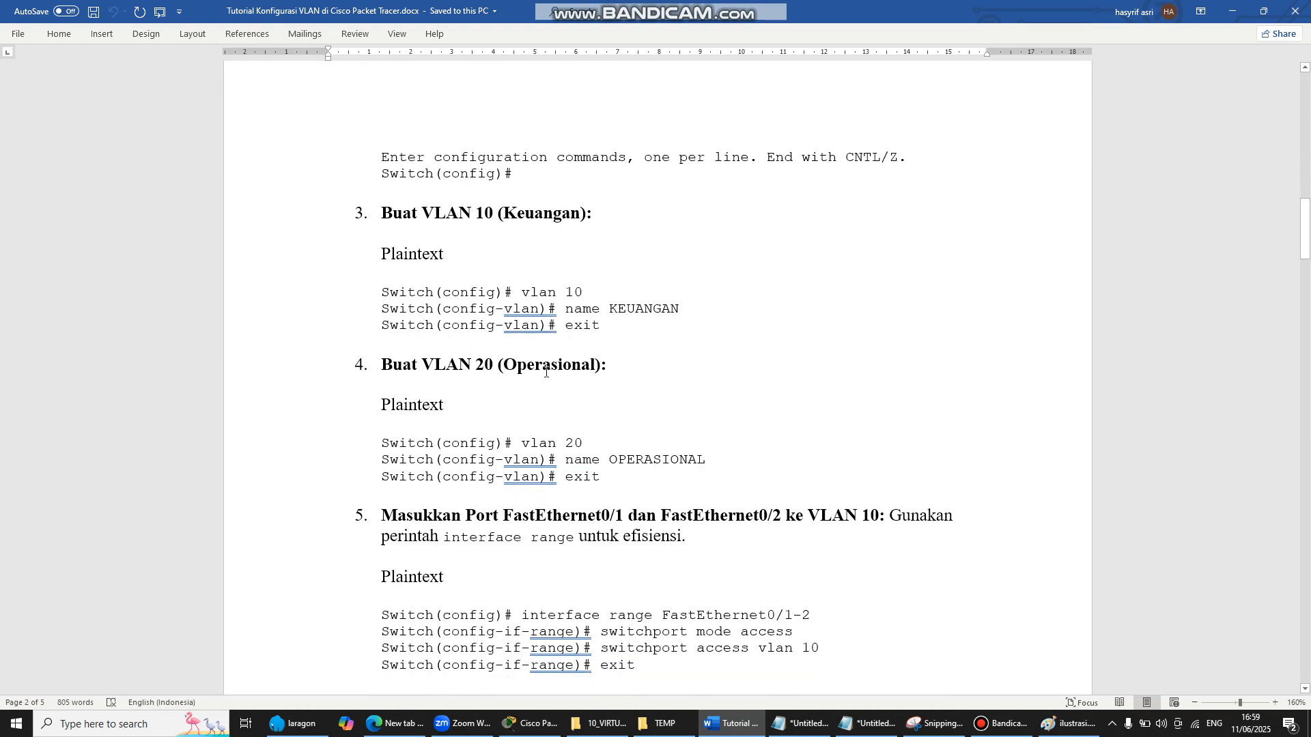
scroll(545, 372, "up", 5)
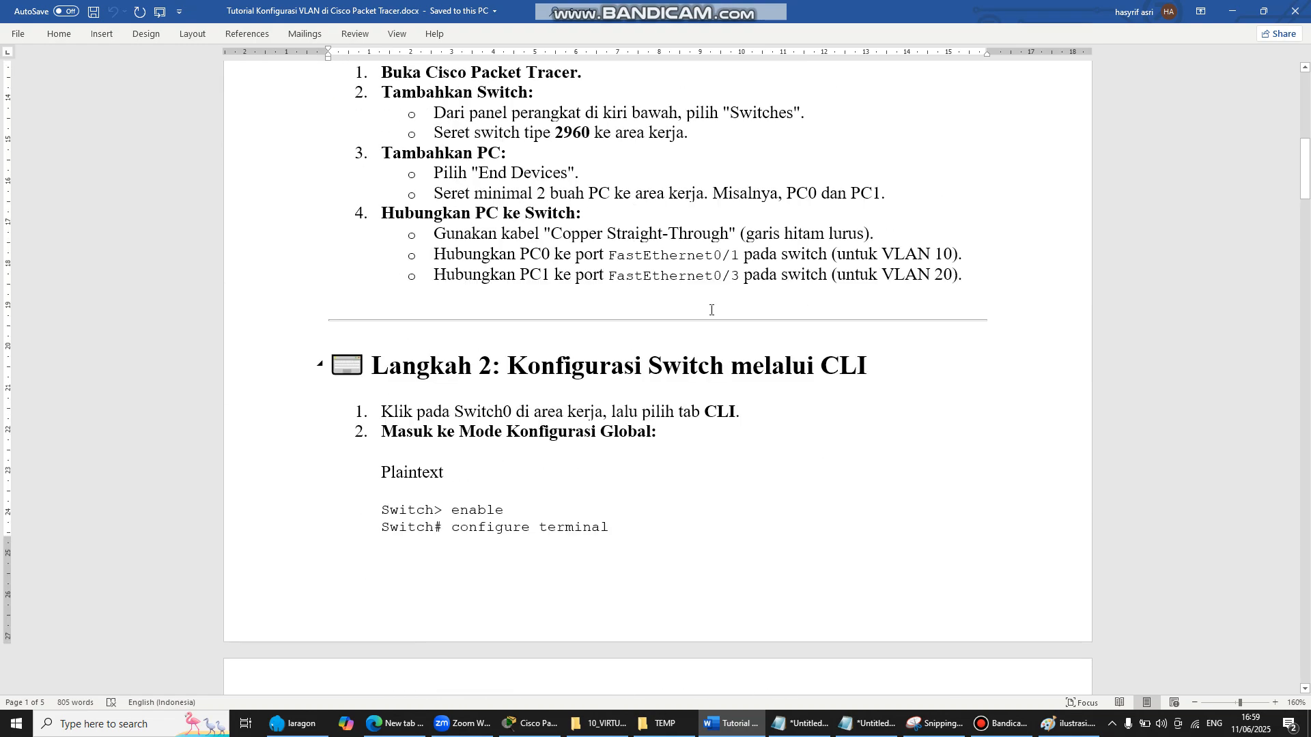
scroll(726, 261, "up", 2)
scroll(687, 390, "down", 3)
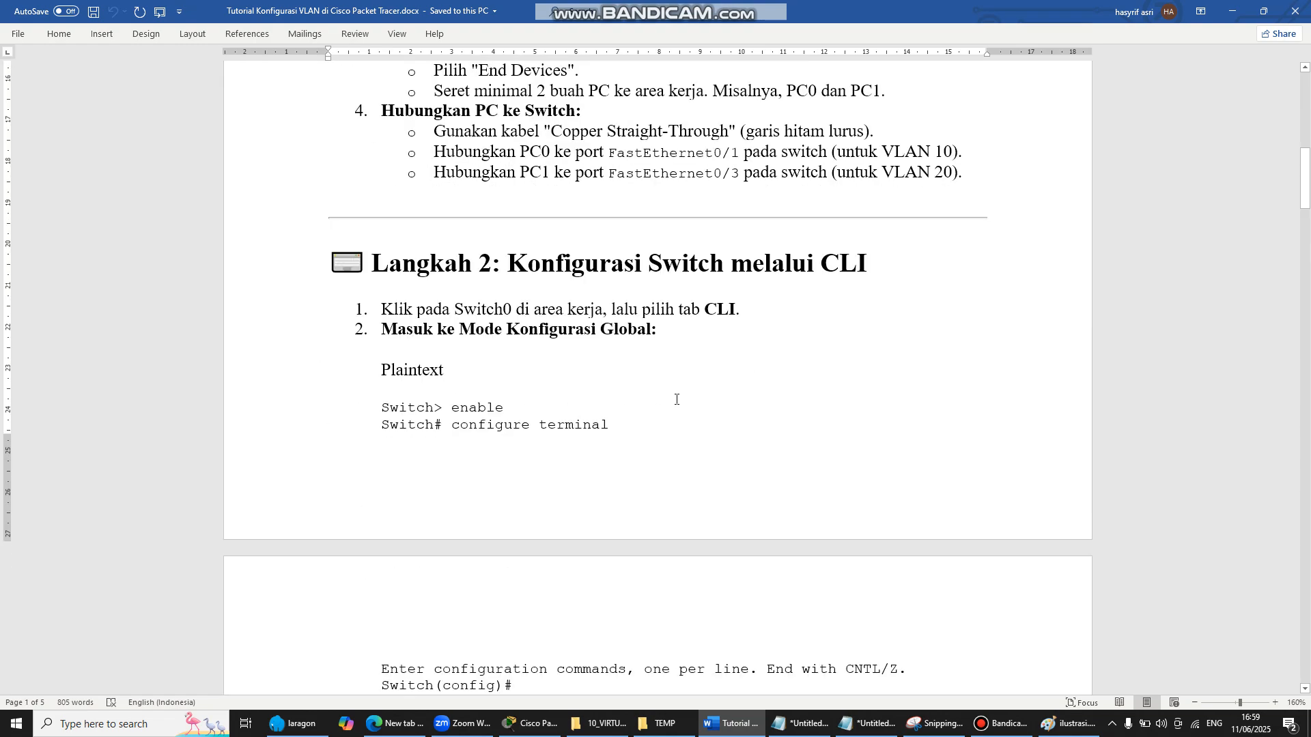
scroll(687, 390, "up", 5)
scroll(657, 375, "up", 7)
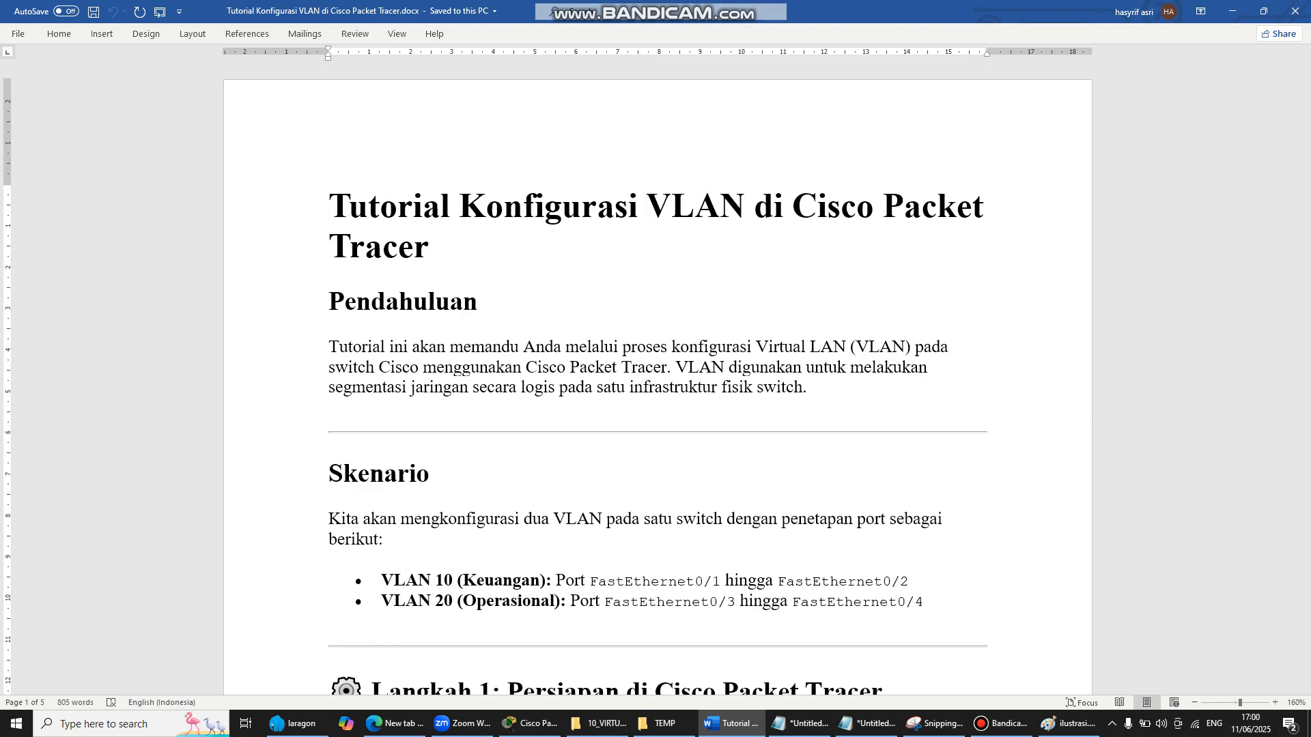
scroll(624, 411, "down", 7)
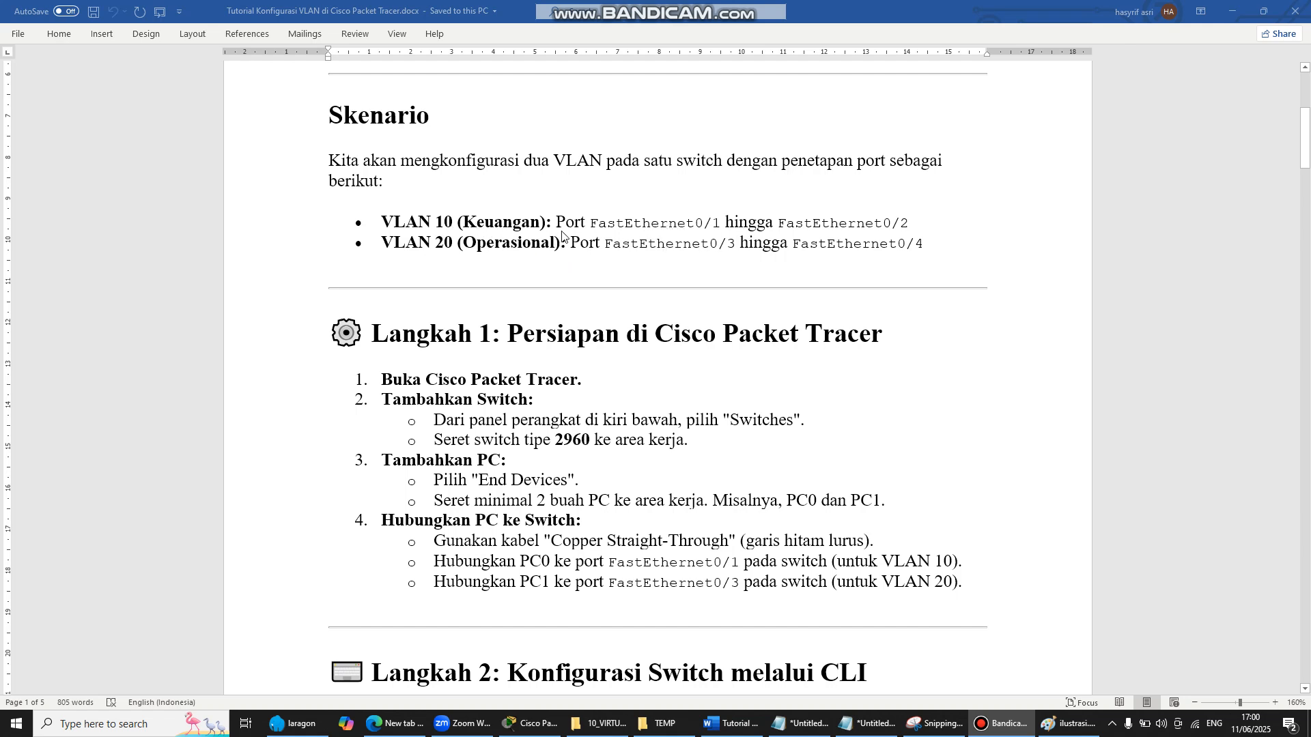
- Examine the tutorial's port assignments for VLAN 10 (Keuangan) and VLAN 20 (Operasional), comparing them with the Packet Tracer topology
left_click(415, 224)
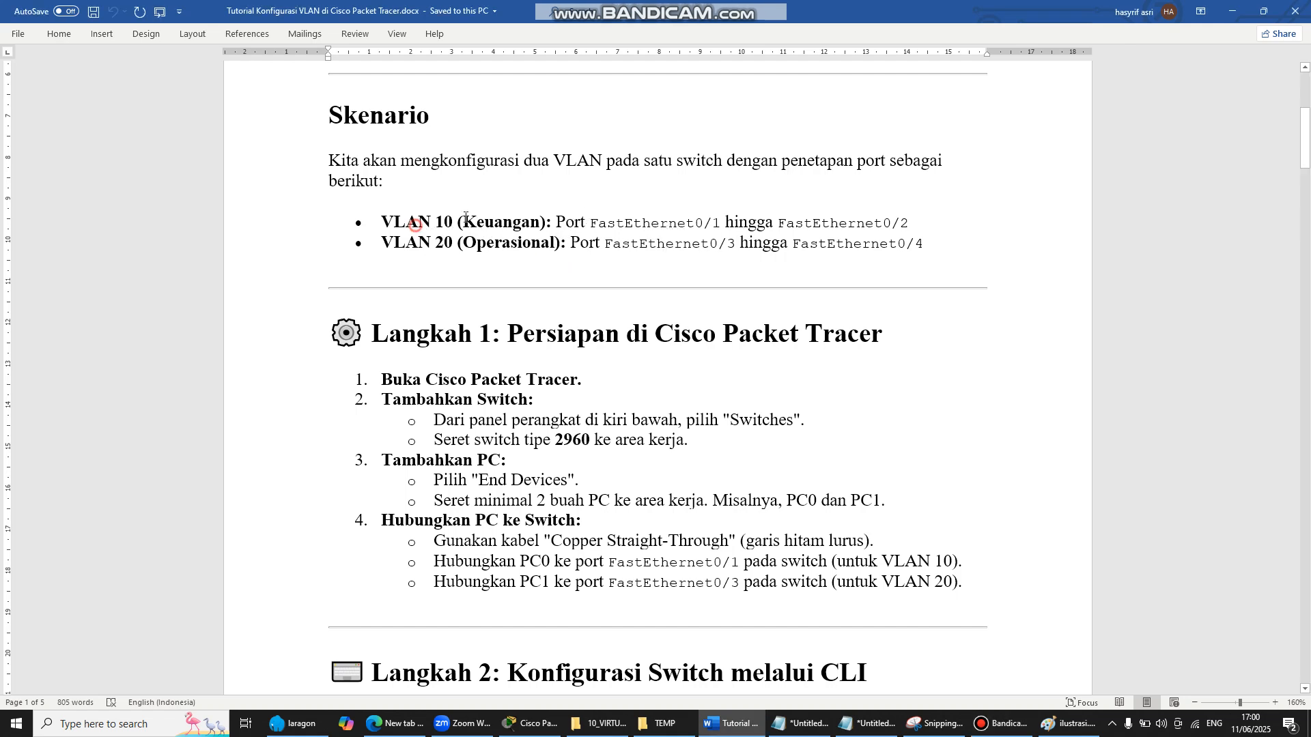
left_click_drag(480, 223, 835, 220)
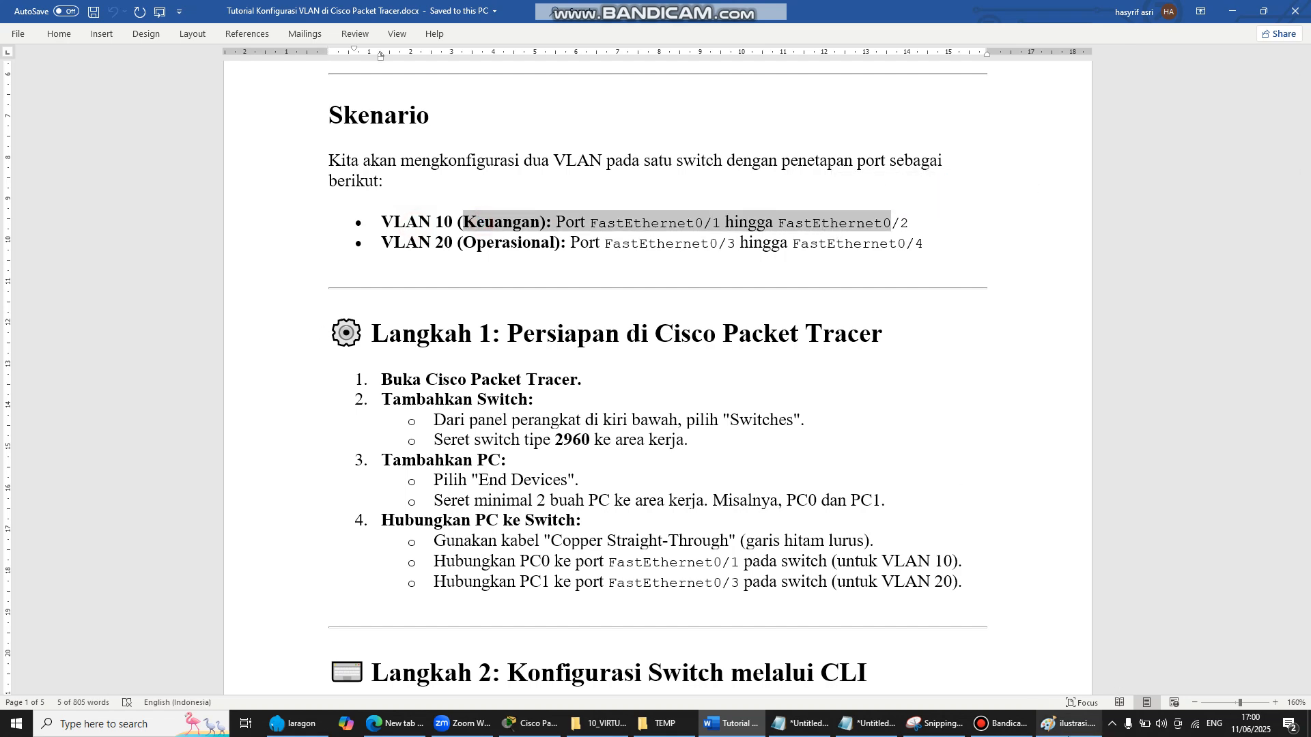
left_click(538, 725)
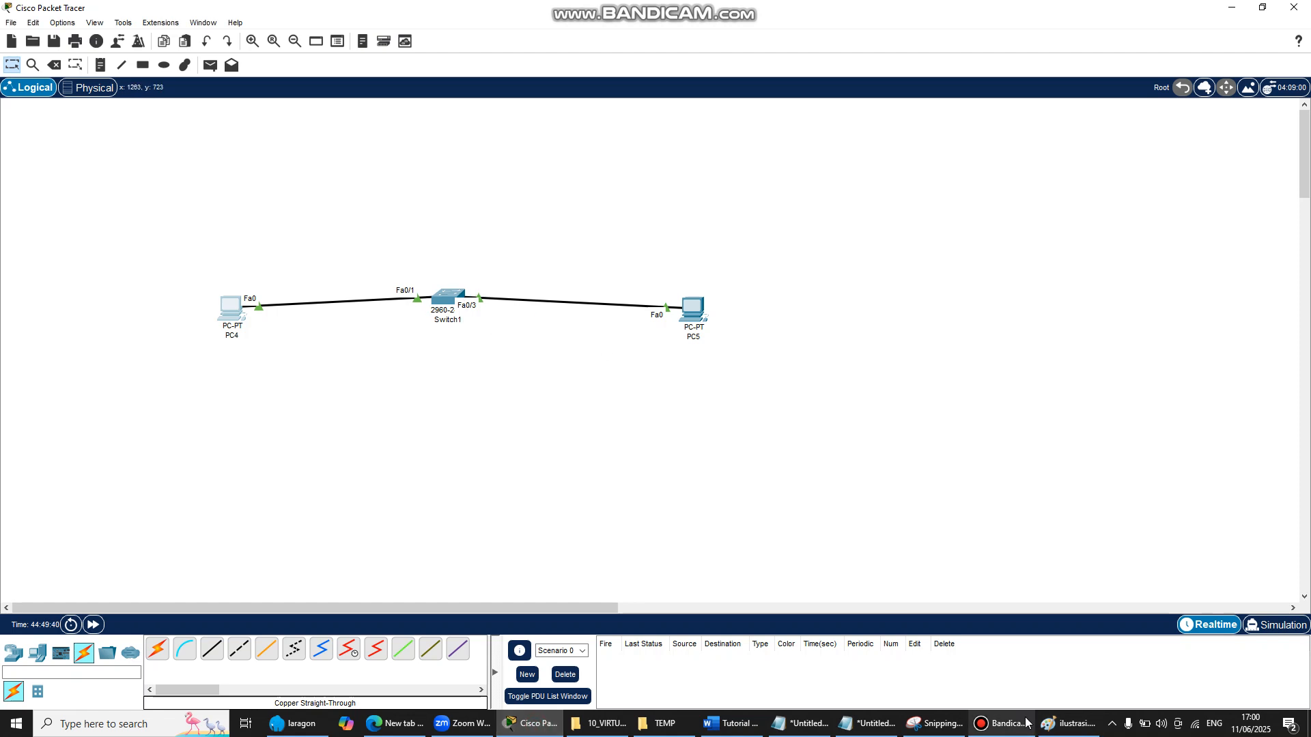
left_click(734, 725)
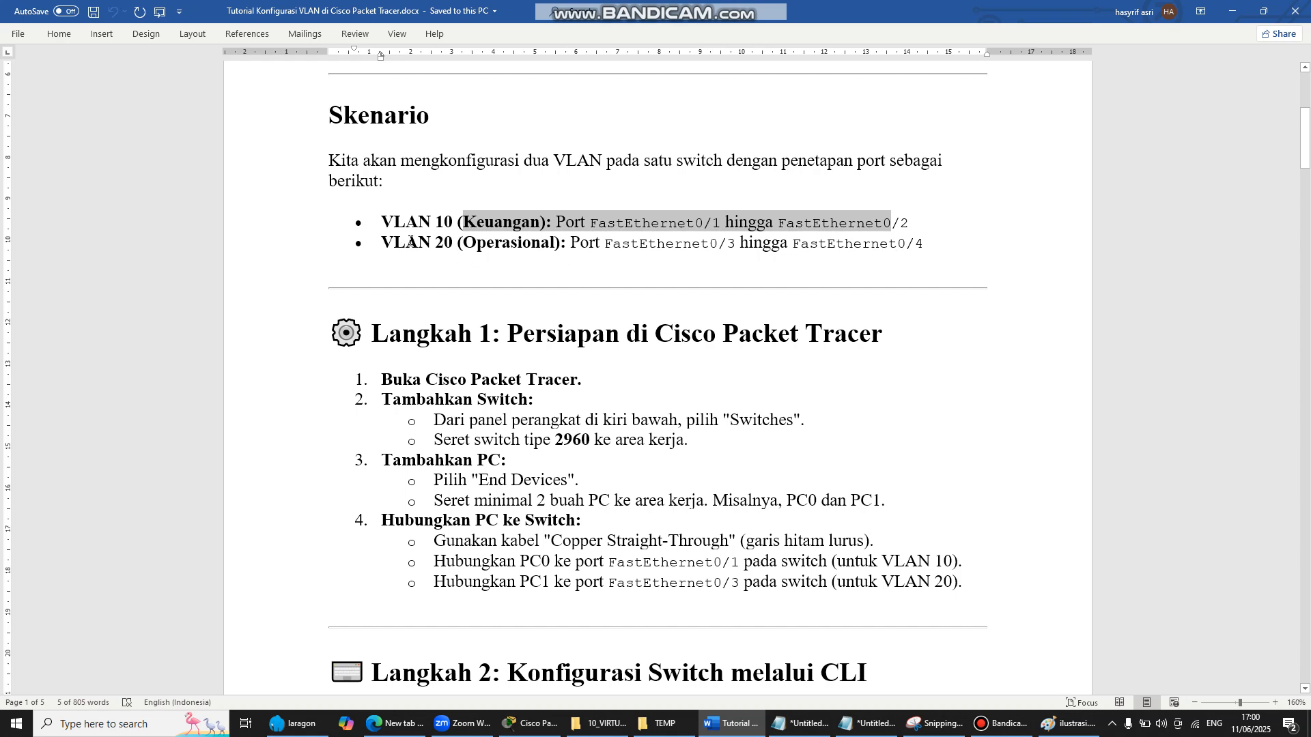
left_click_drag(409, 242, 473, 241)
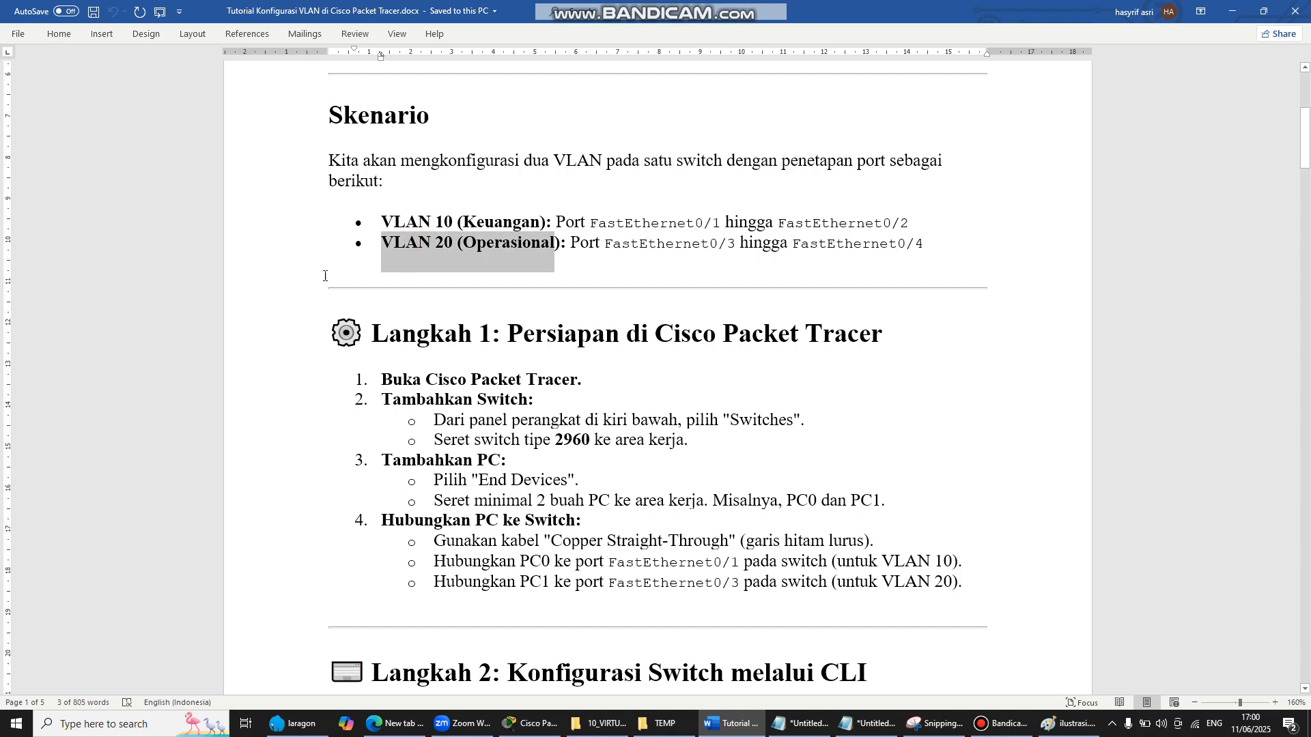
left_click(421, 220)
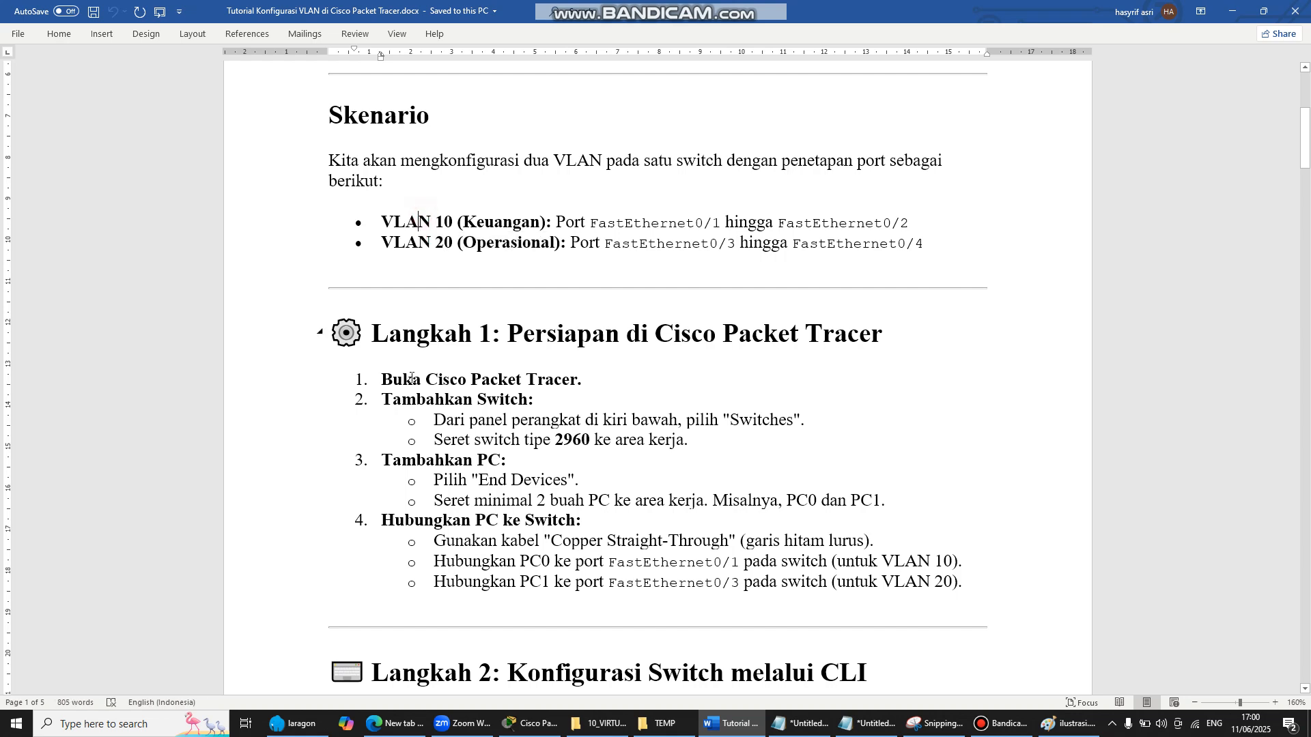
scroll(432, 334, "down", 1)
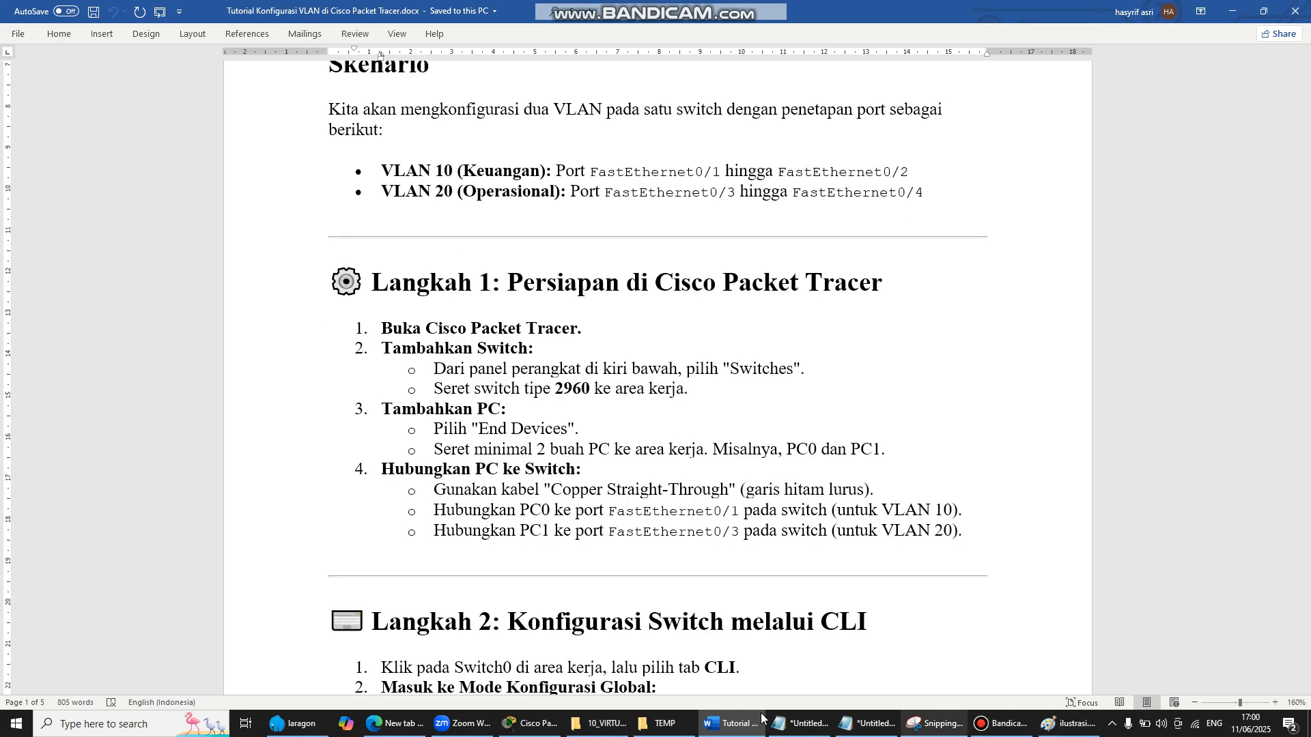
- In the Paint diagram, draw a line about 42 px long above the switch and a freehand vertical divider through the switch
left_click(1068, 723)
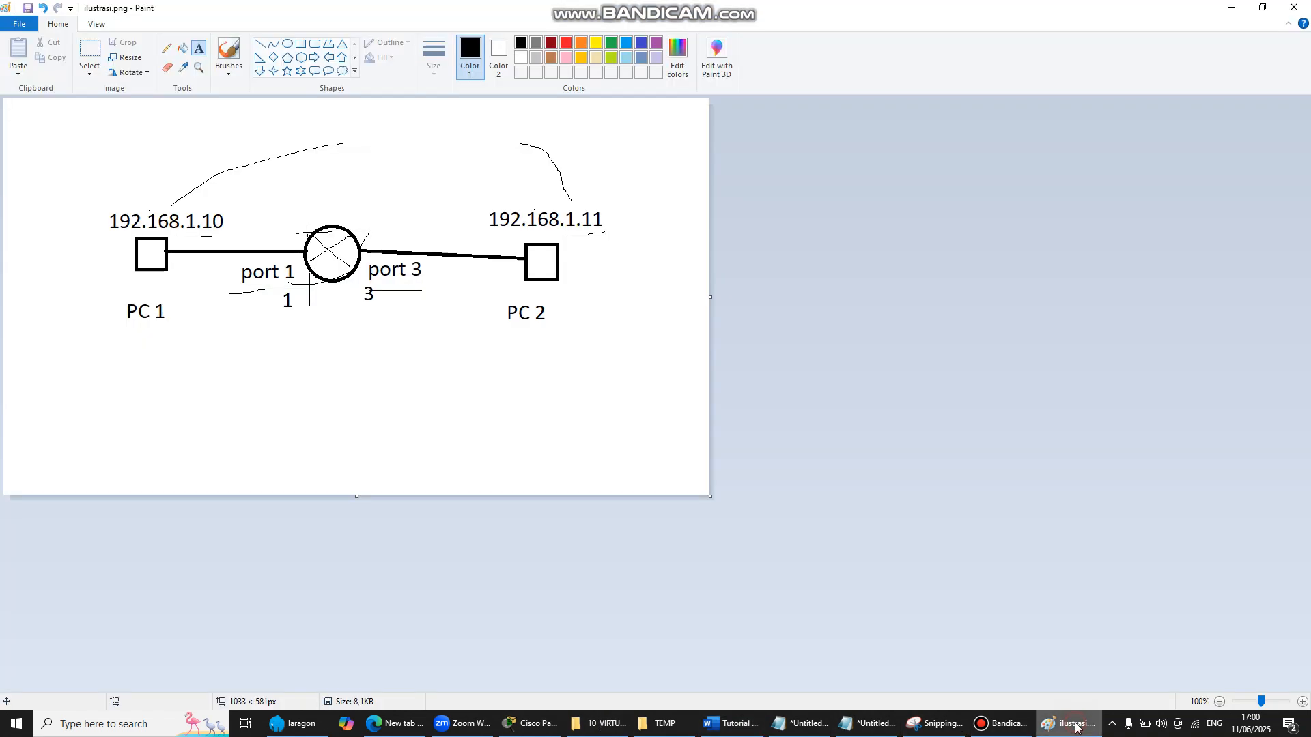
left_click(259, 44)
left_click_drag(333, 108, 333, 136)
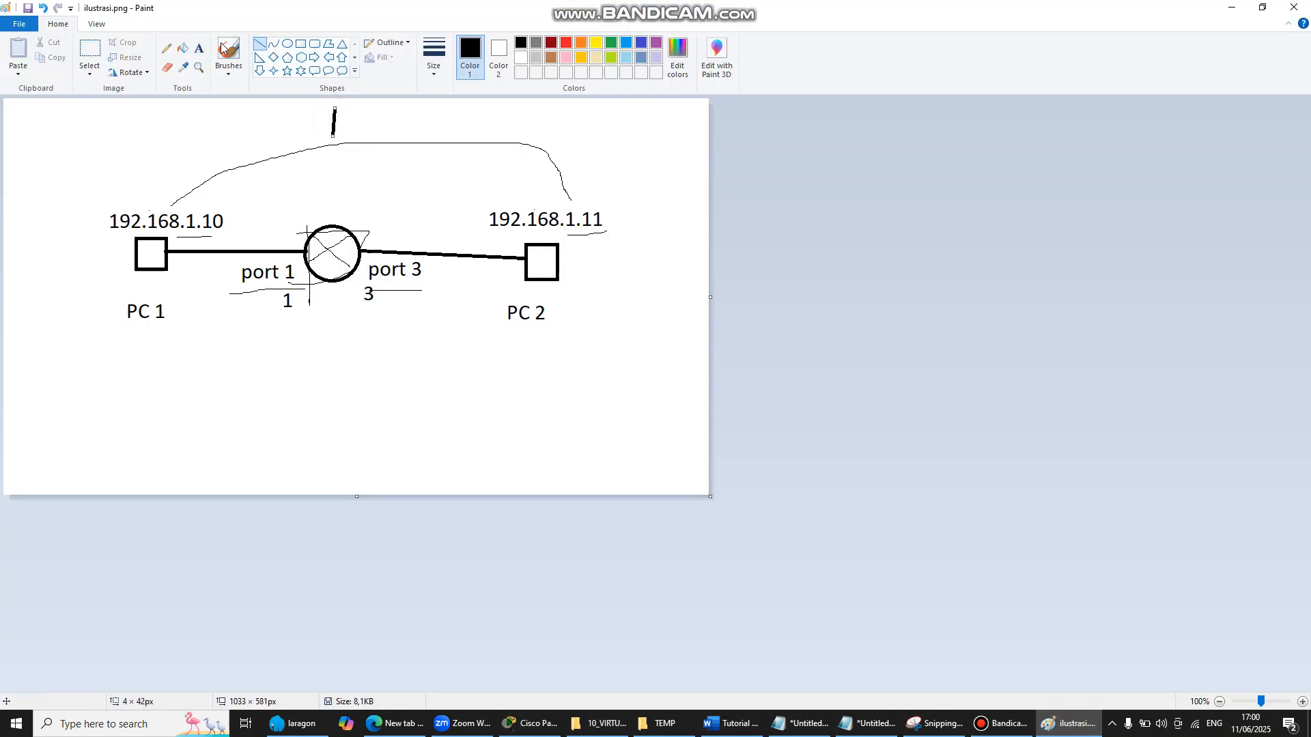
left_click(166, 48)
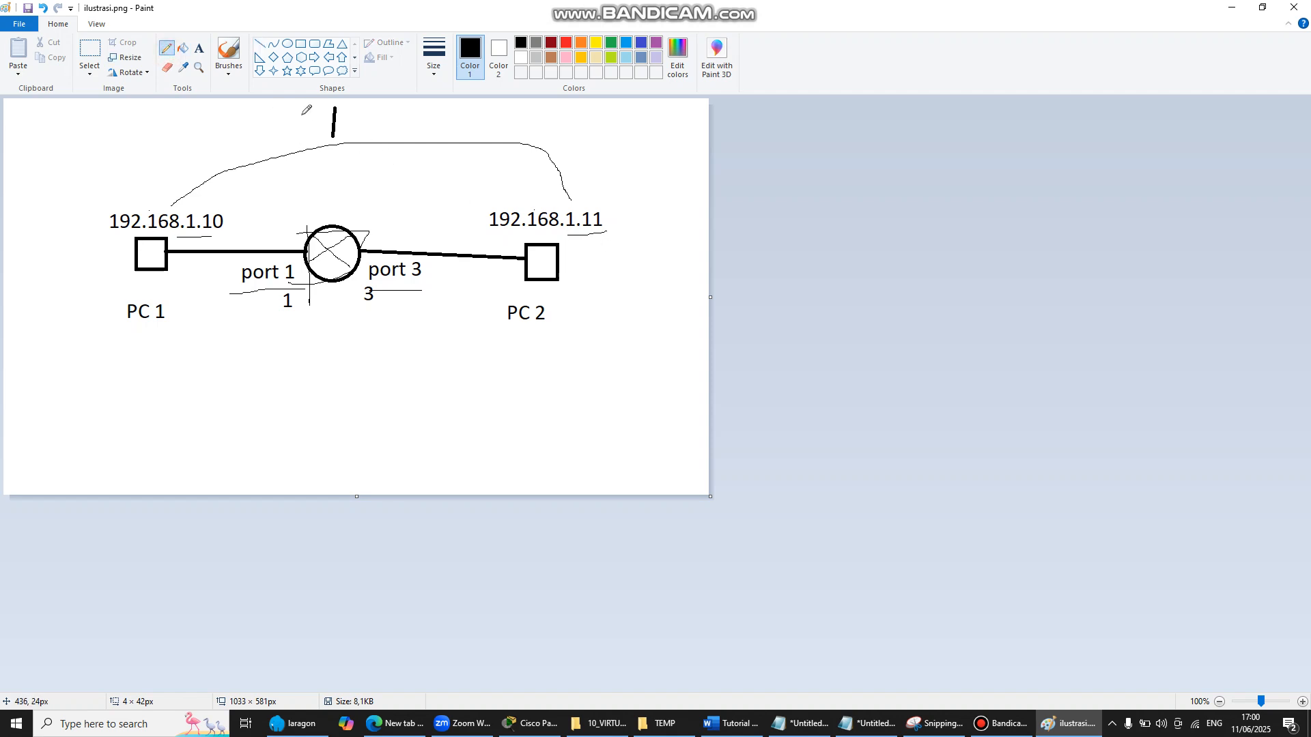
left_click_drag(334, 108, 343, 447)
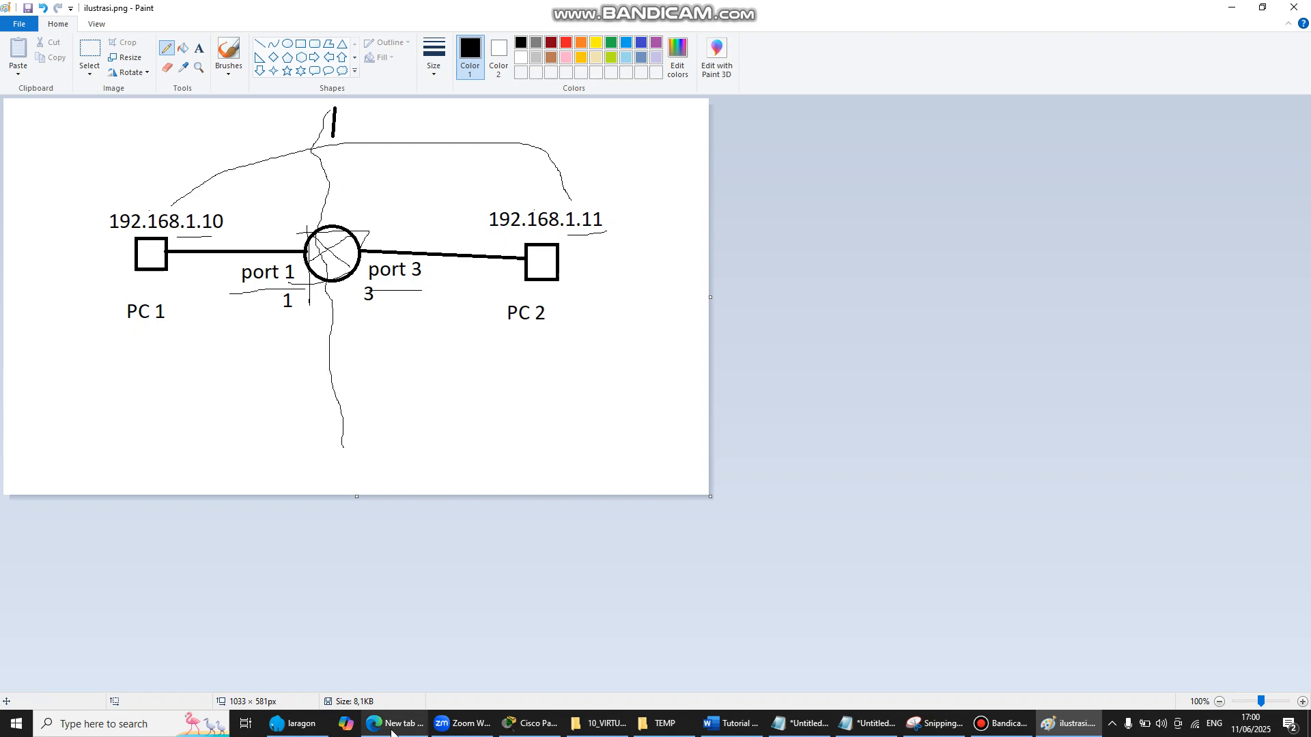
- Check the VLAN names in the Word tutorial and add the text "keuangan" above PC 1's address in the Paint diagram
left_click(751, 725)
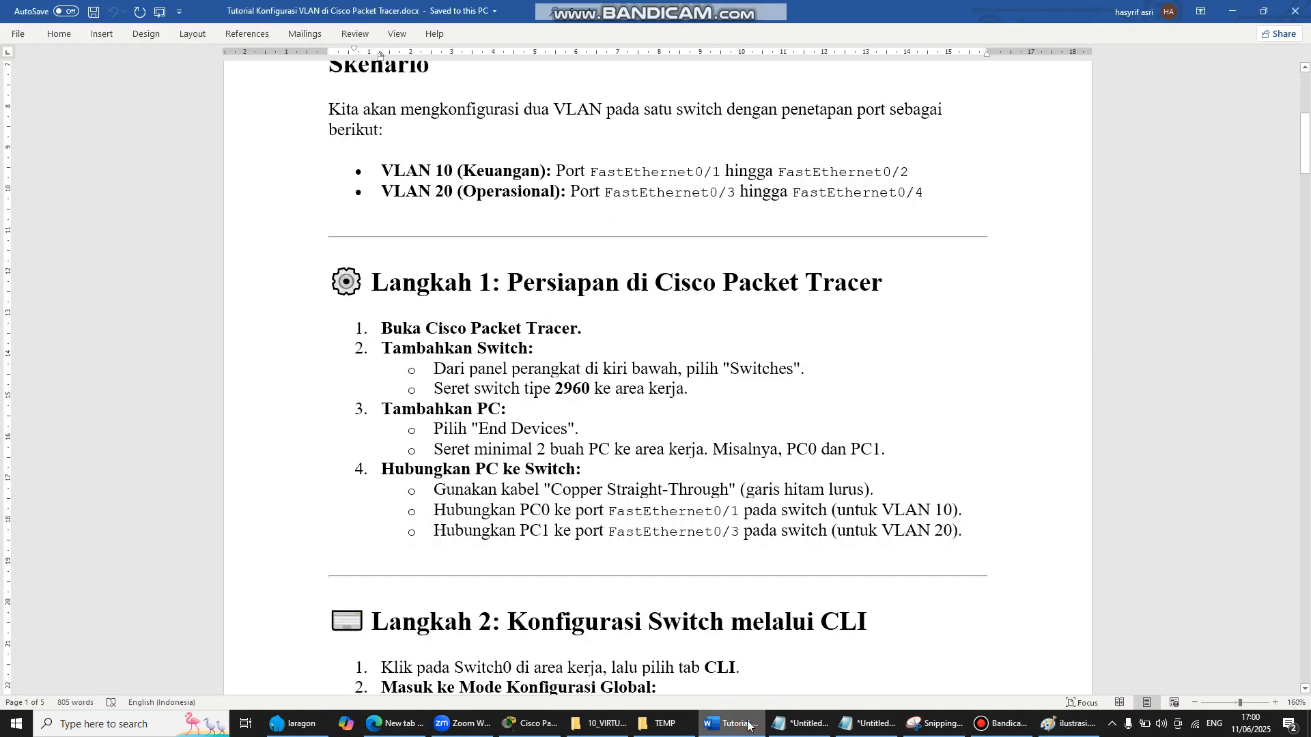
left_click(1069, 723)
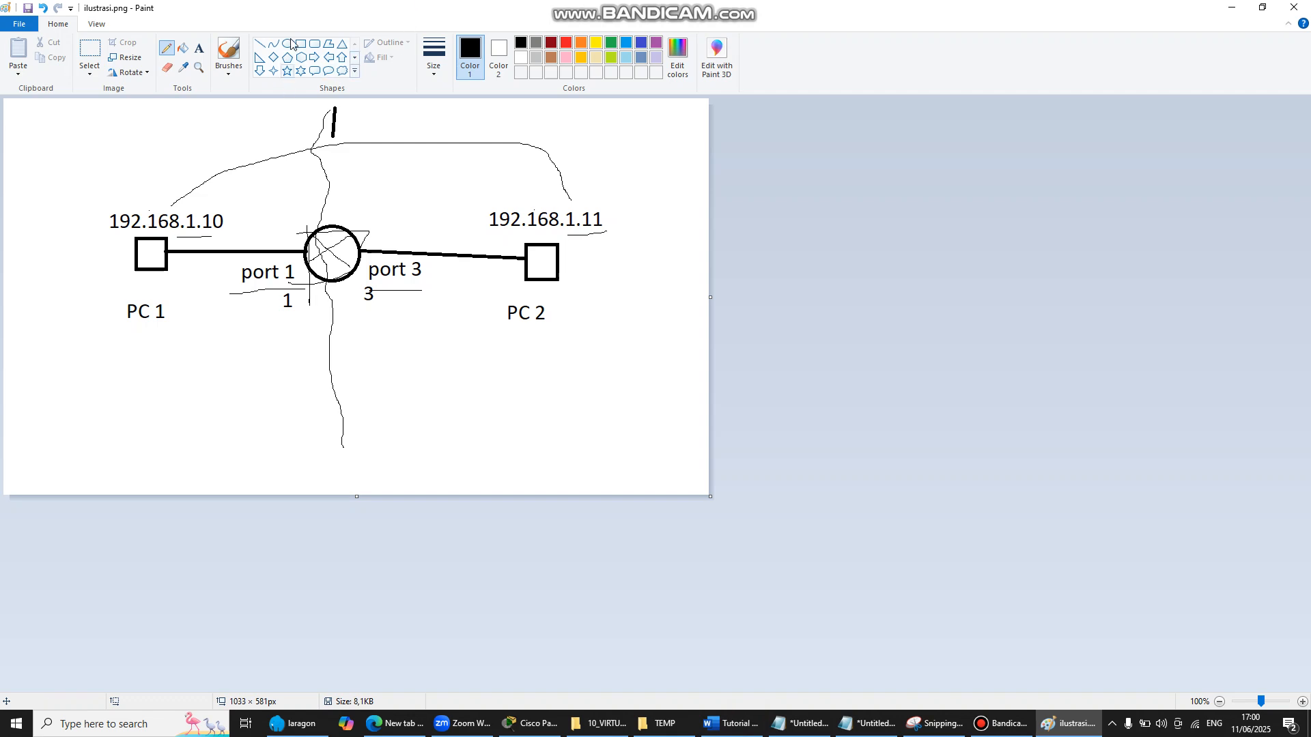
left_click(200, 49)
left_click(157, 177)
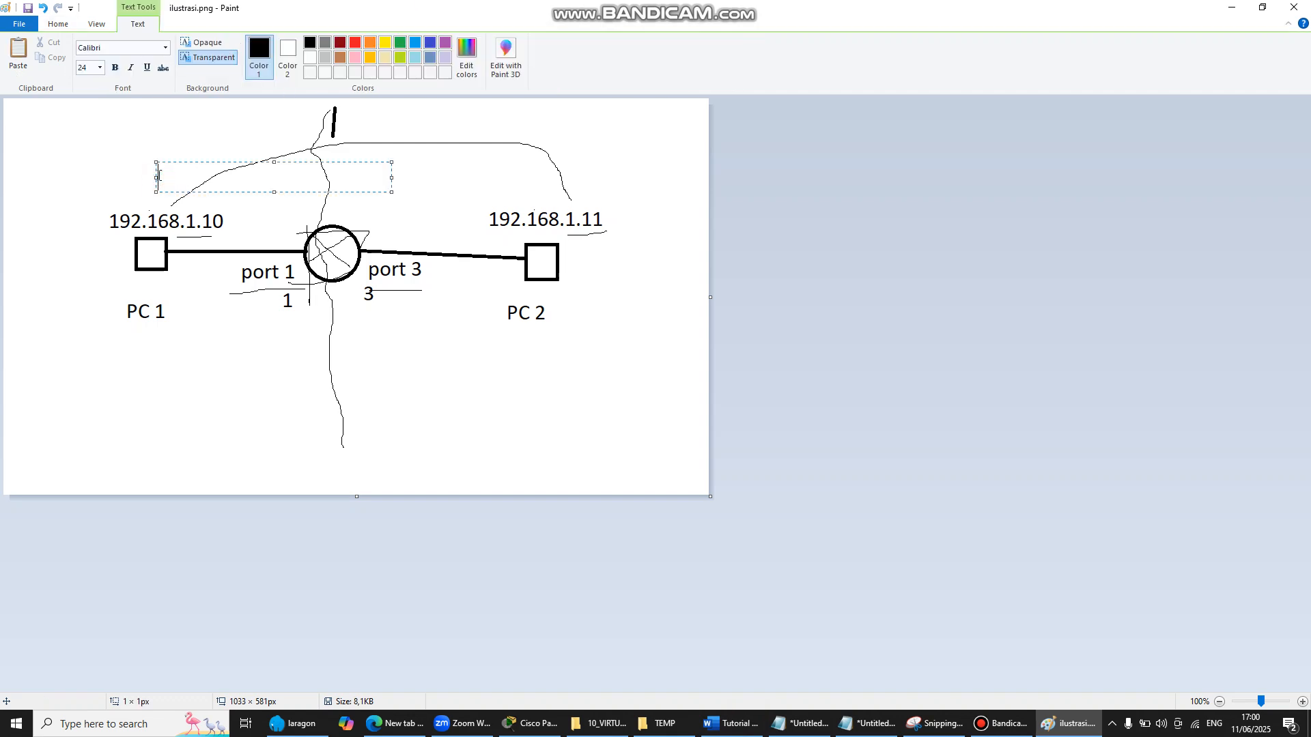
type("keuangan")
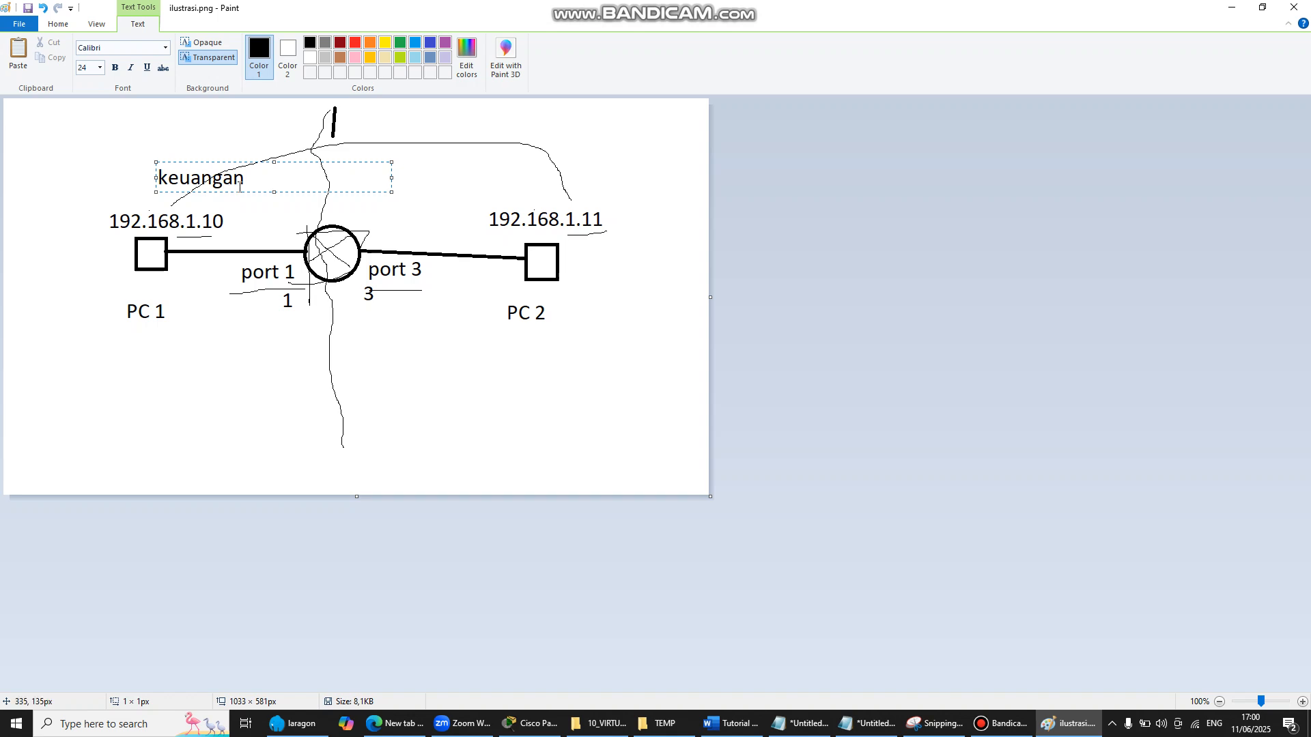
- Add the text "operasional" on PC 2's side of the divider, above the port 3 label
left_click(364, 188)
left_click(364, 188)
type("operasio")
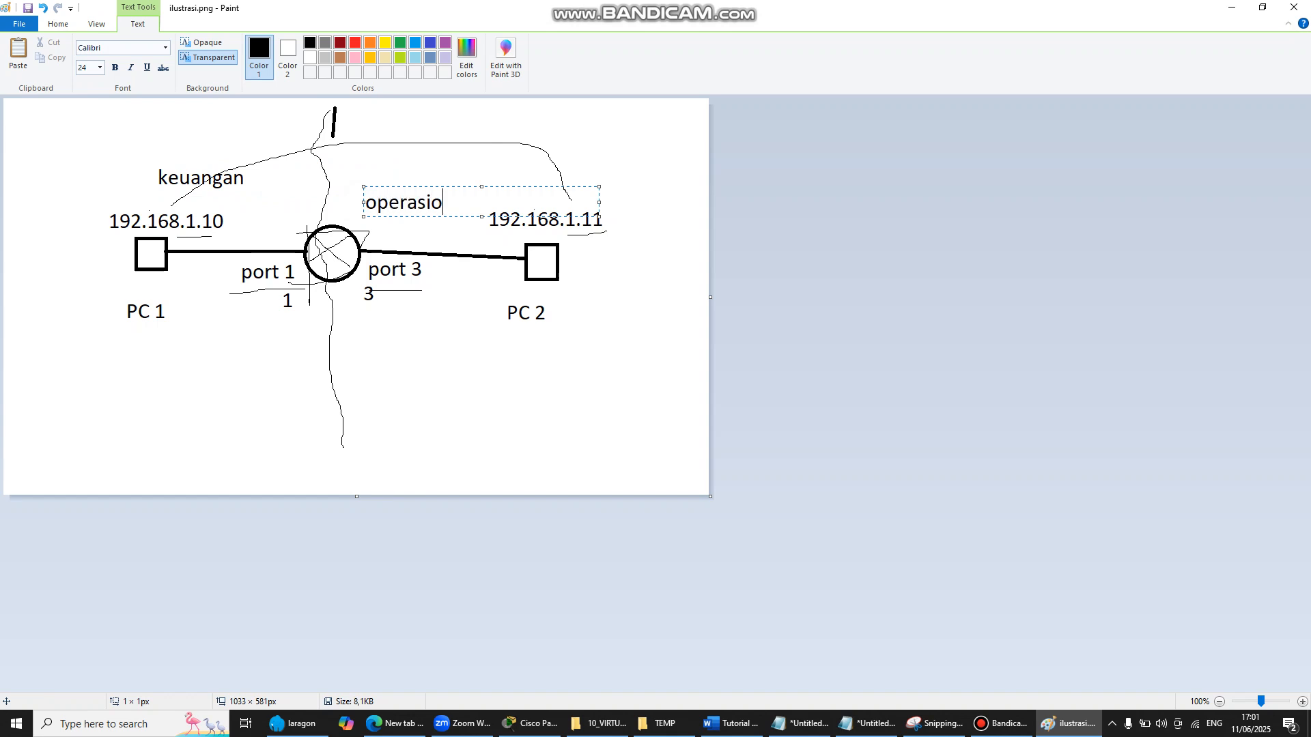
type("nal")
left_click(232, 366)
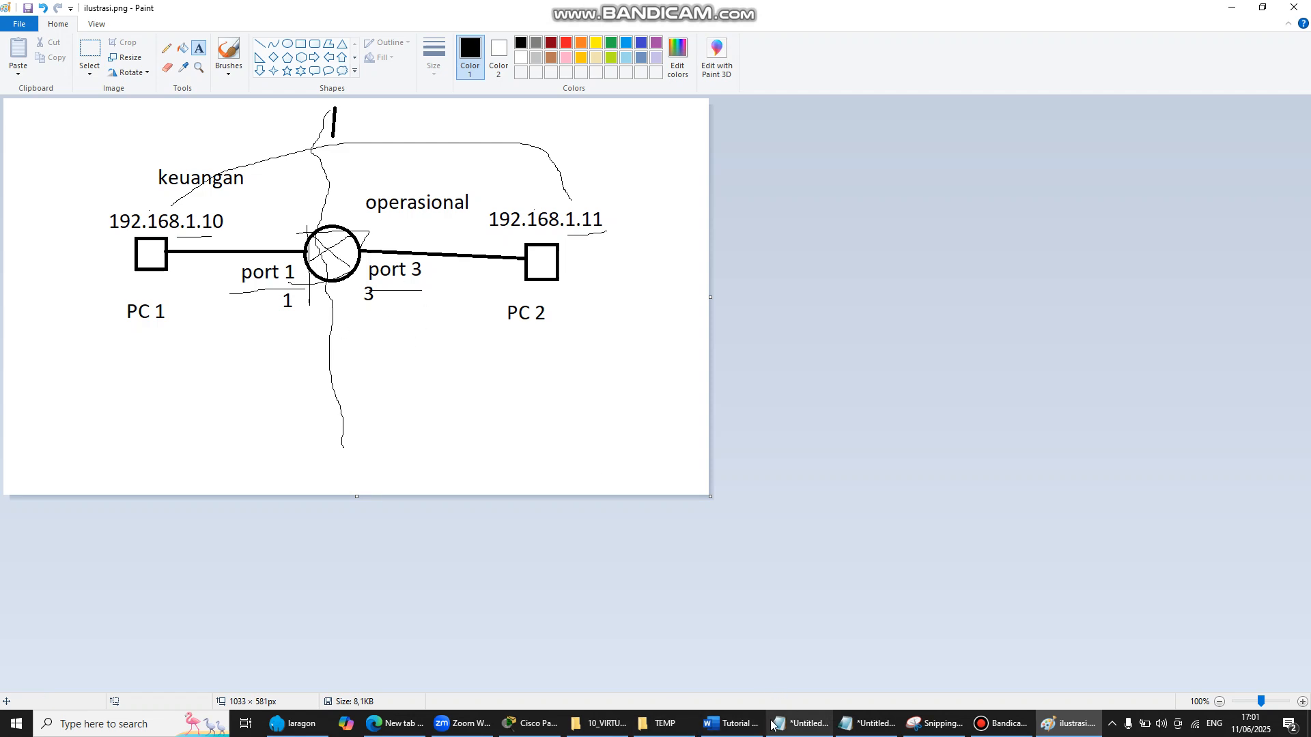
- Recheck the VLAN port assignments in the Word tutorial and draw a rectangle about 99 × 183 px below PC 1 in the Paint diagram
left_click(724, 729)
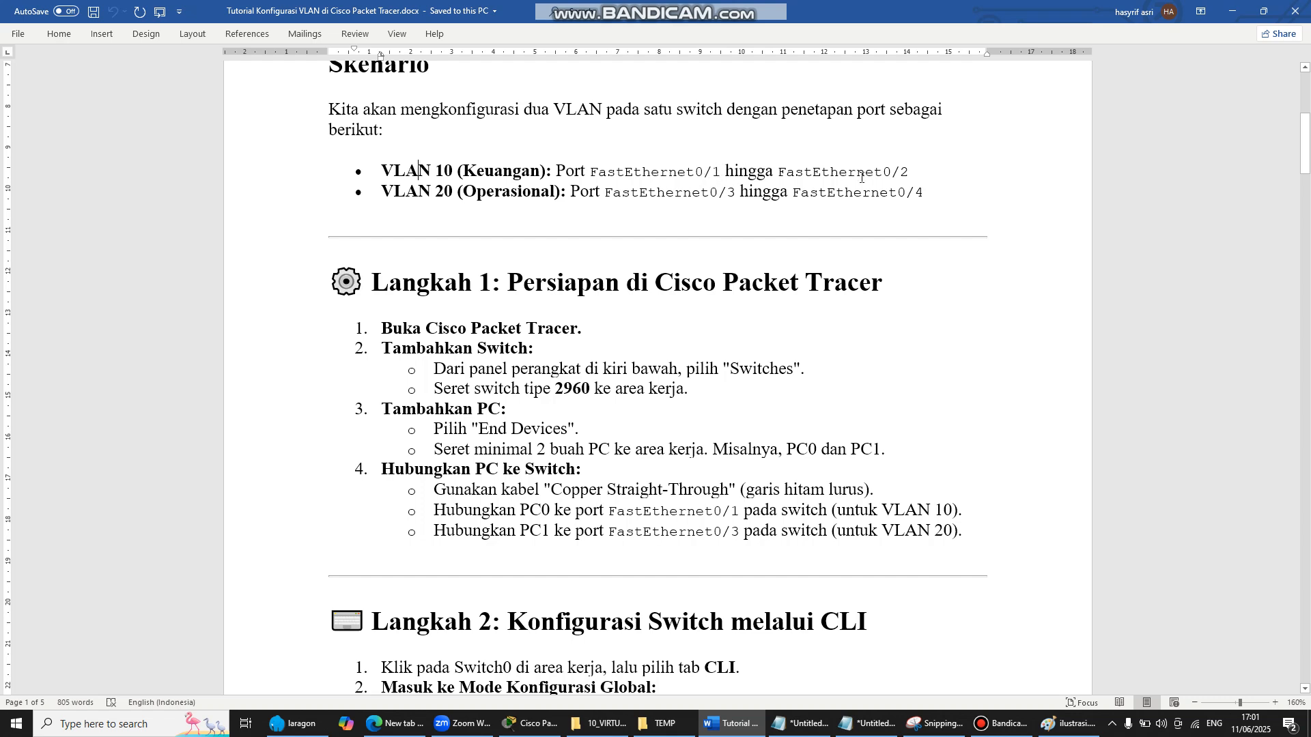
left_click(1232, 11)
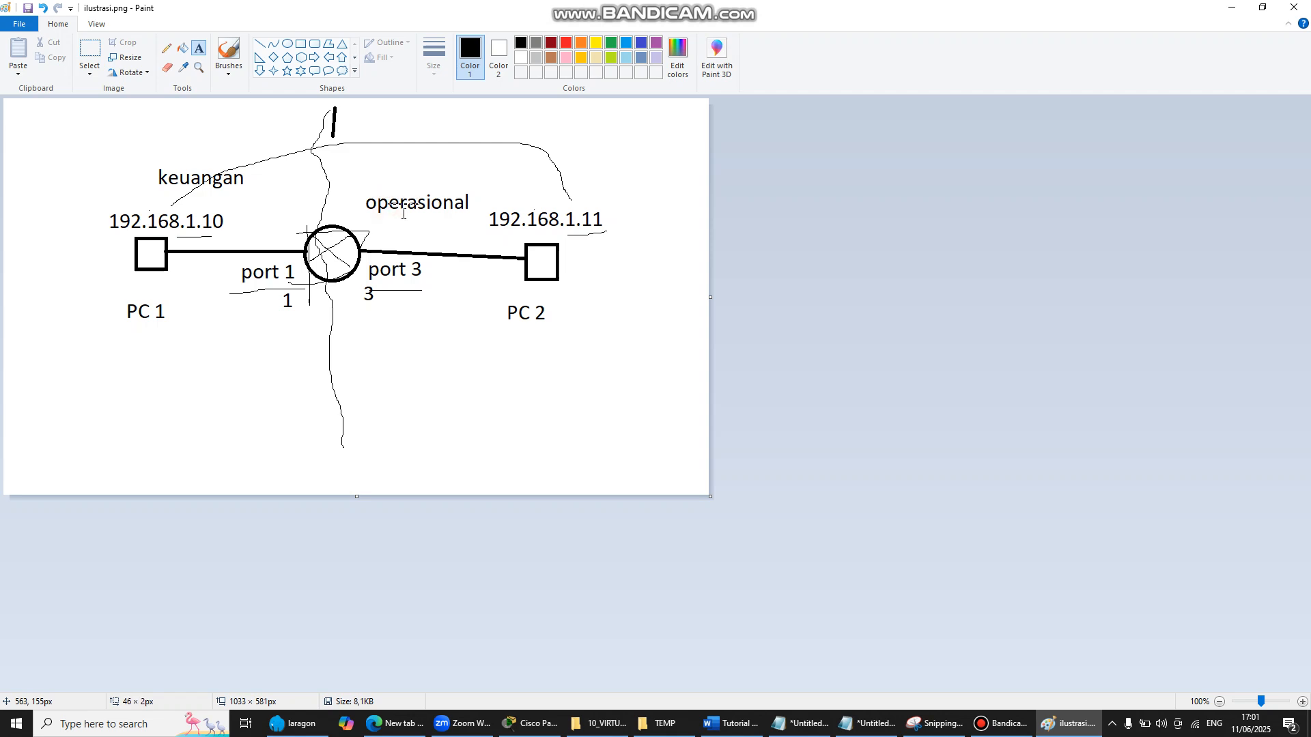
left_click(388, 198)
left_click(400, 401)
left_click(235, 219)
left_click(460, 288)
left_click(300, 45)
left_click_drag(91, 341, 159, 466)
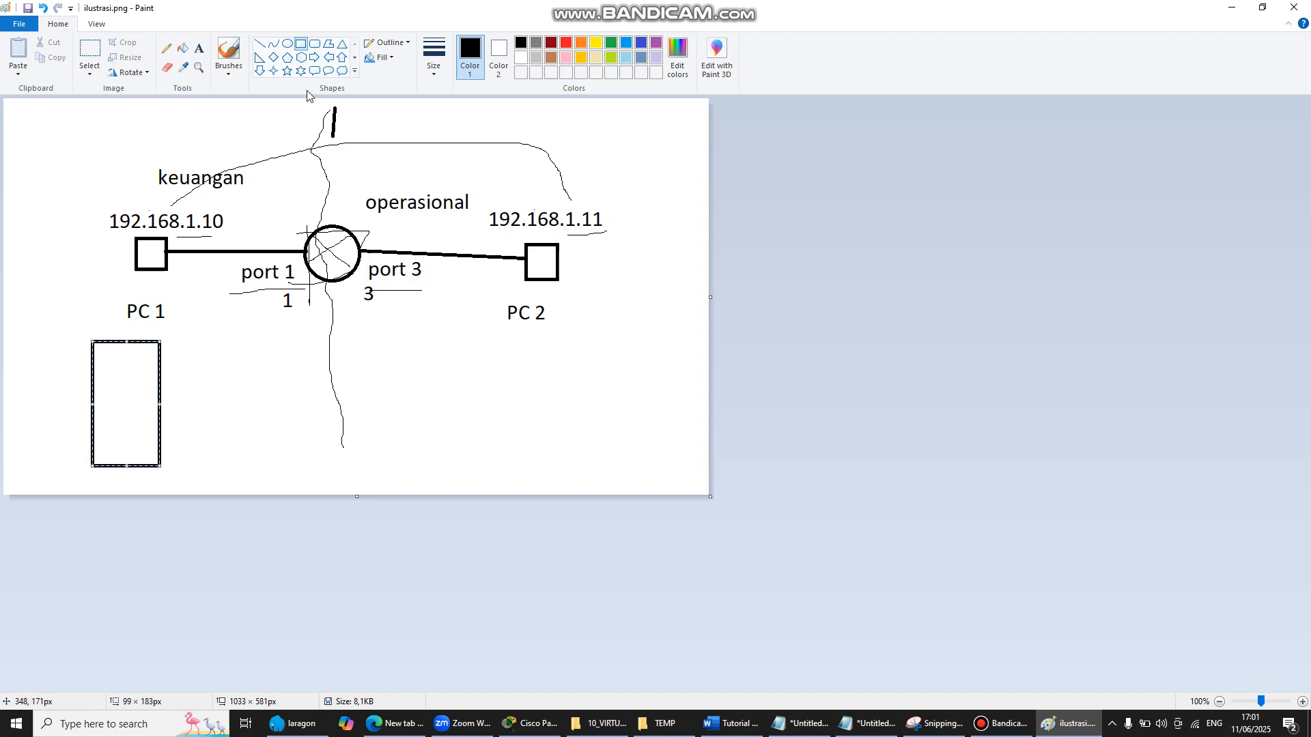
- With the Pencil, draw freehand port lines out of the rectangle's side facing the divider and loop around the upper ones
left_click(166, 48)
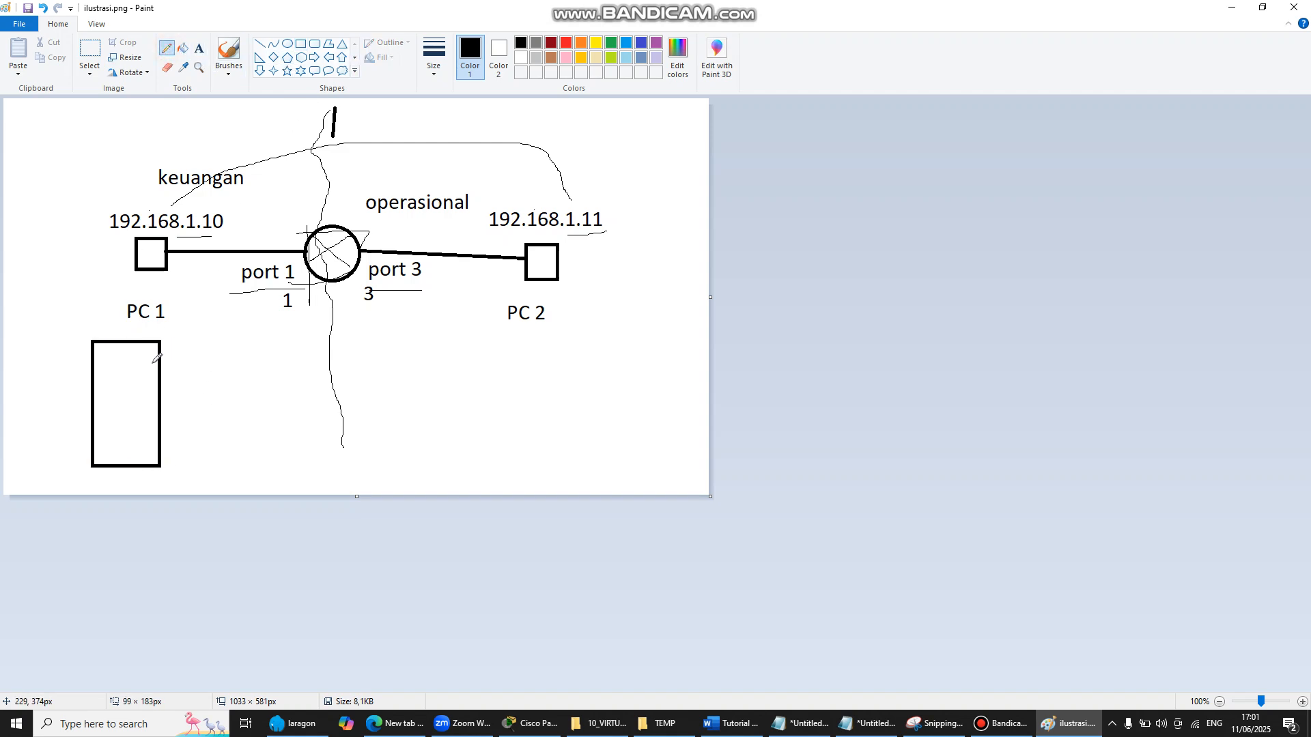
mouse_move(151, 363)
left_mouse_down()
mouse_move(189, 362)
mouse_move(168, 388)
mouse_move(208, 376)
left_mouse_up()
left_click_drag(156, 414, 208, 403)
left_click_drag(163, 443, 243, 427)
mouse_move(210, 310)
left_mouse_down()
mouse_move(192, 302)
mouse_move(126, 387)
mouse_move(179, 402)
mouse_move(237, 341)
mouse_move(194, 309)
left_mouse_up()
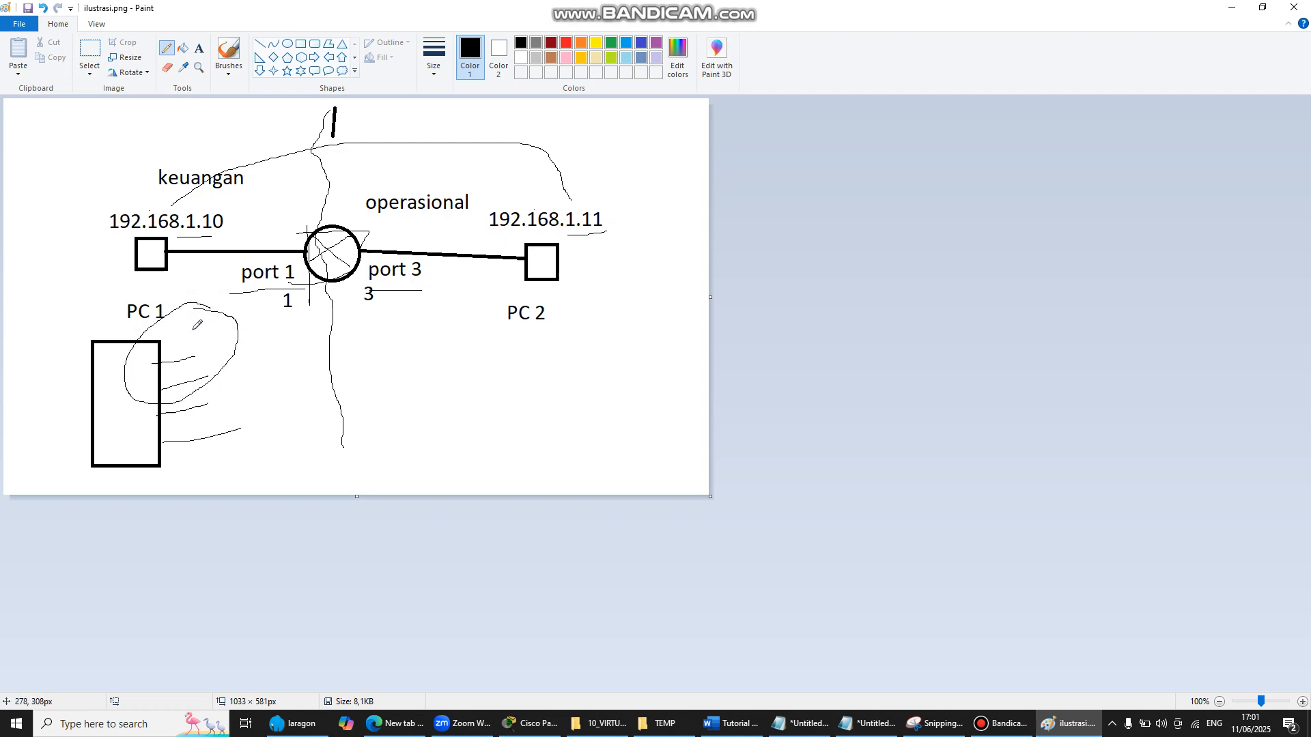
mouse_move(142, 444)
left_mouse_down()
mouse_move(164, 403)
mouse_move(231, 394)
mouse_move(248, 440)
mouse_move(193, 477)
mouse_move(144, 438)
left_mouse_up()
- Review the Langkah 2 CLI instructions in the Word tutorial and open Switch1's command-line session in Packet Tracer
left_click(744, 725)
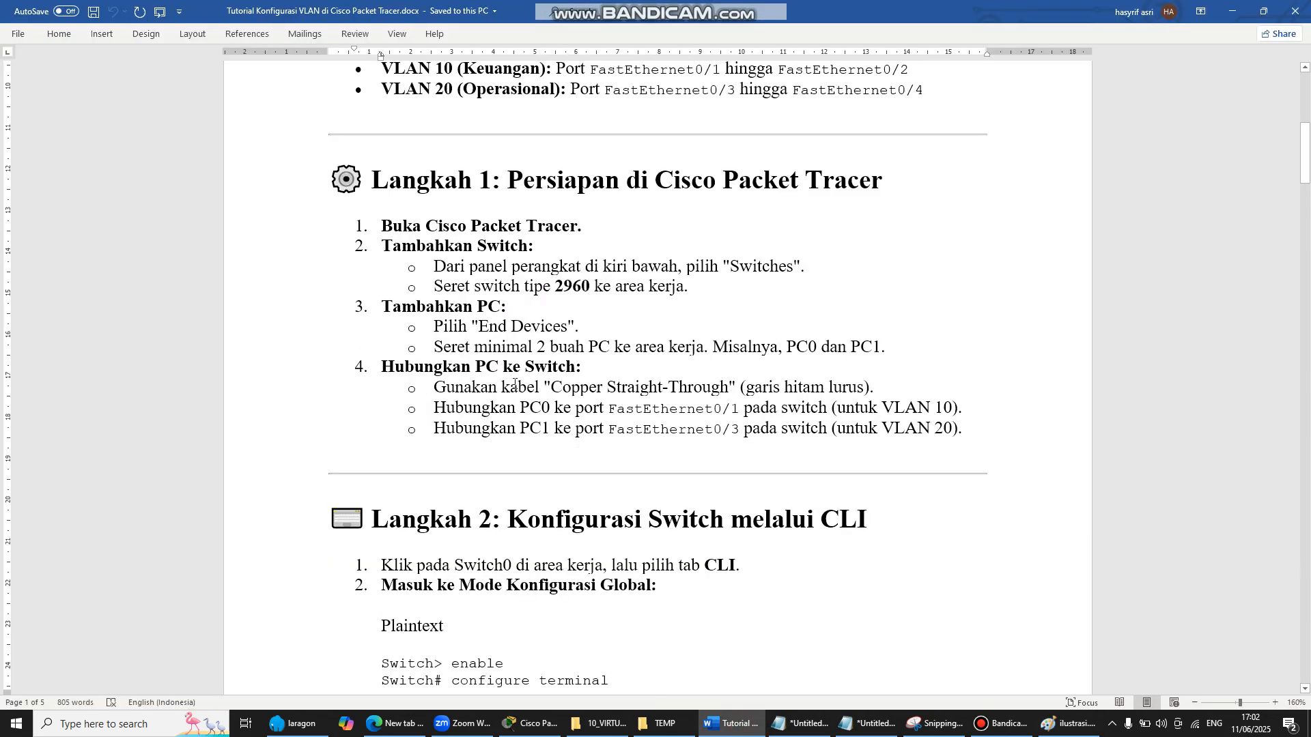
scroll(515, 385, "down", 5)
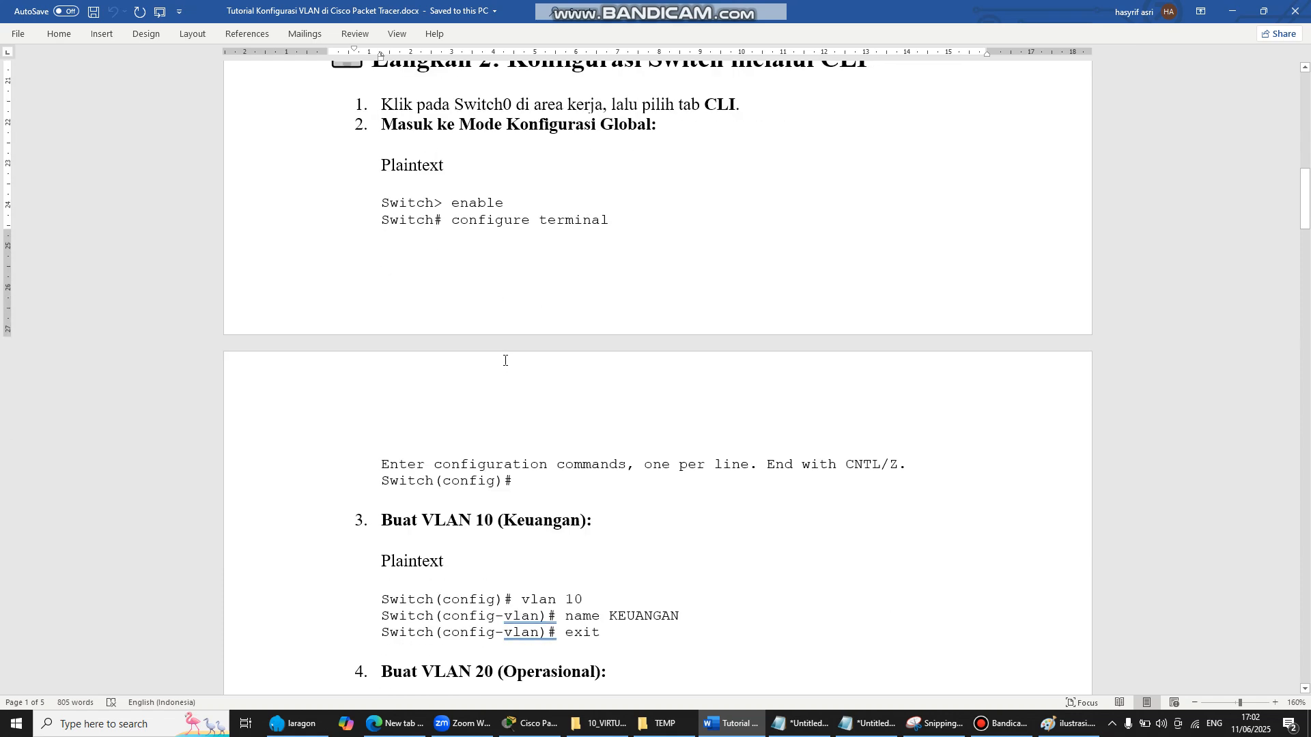
scroll(505, 357, "down", 1)
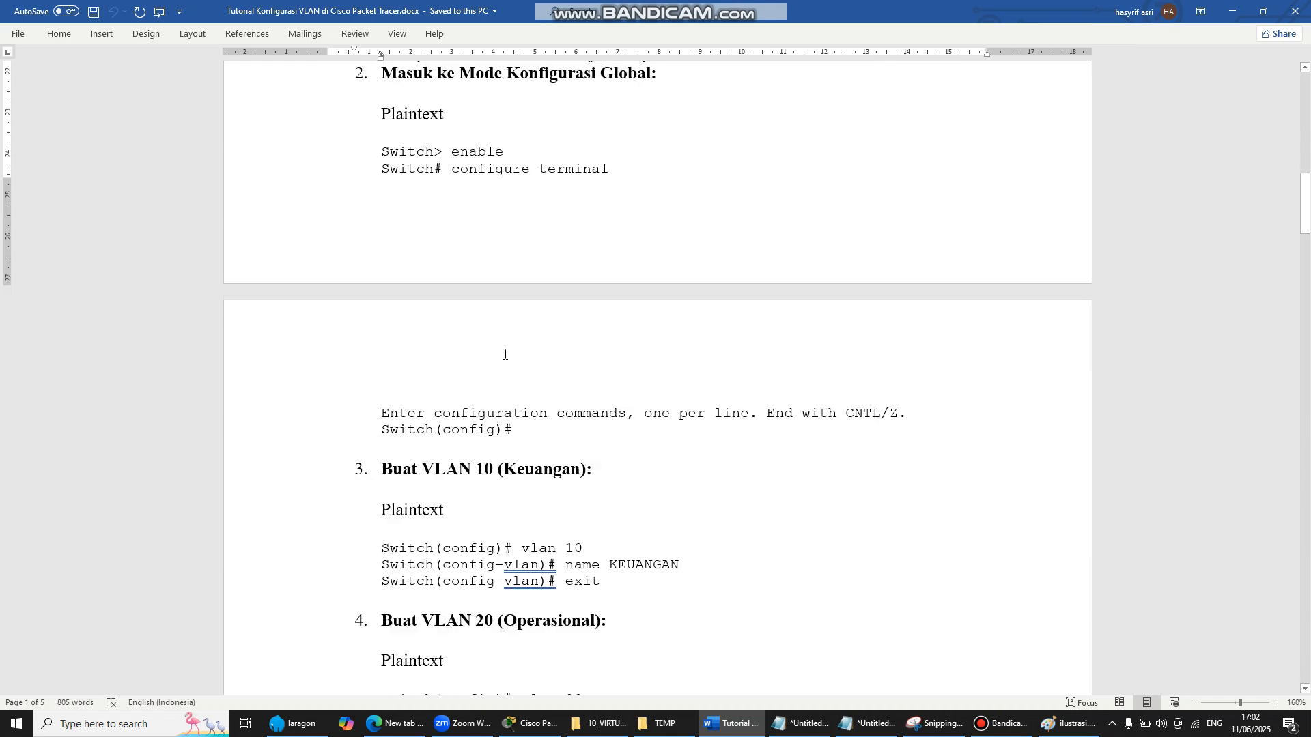
scroll(505, 354, "up", 3)
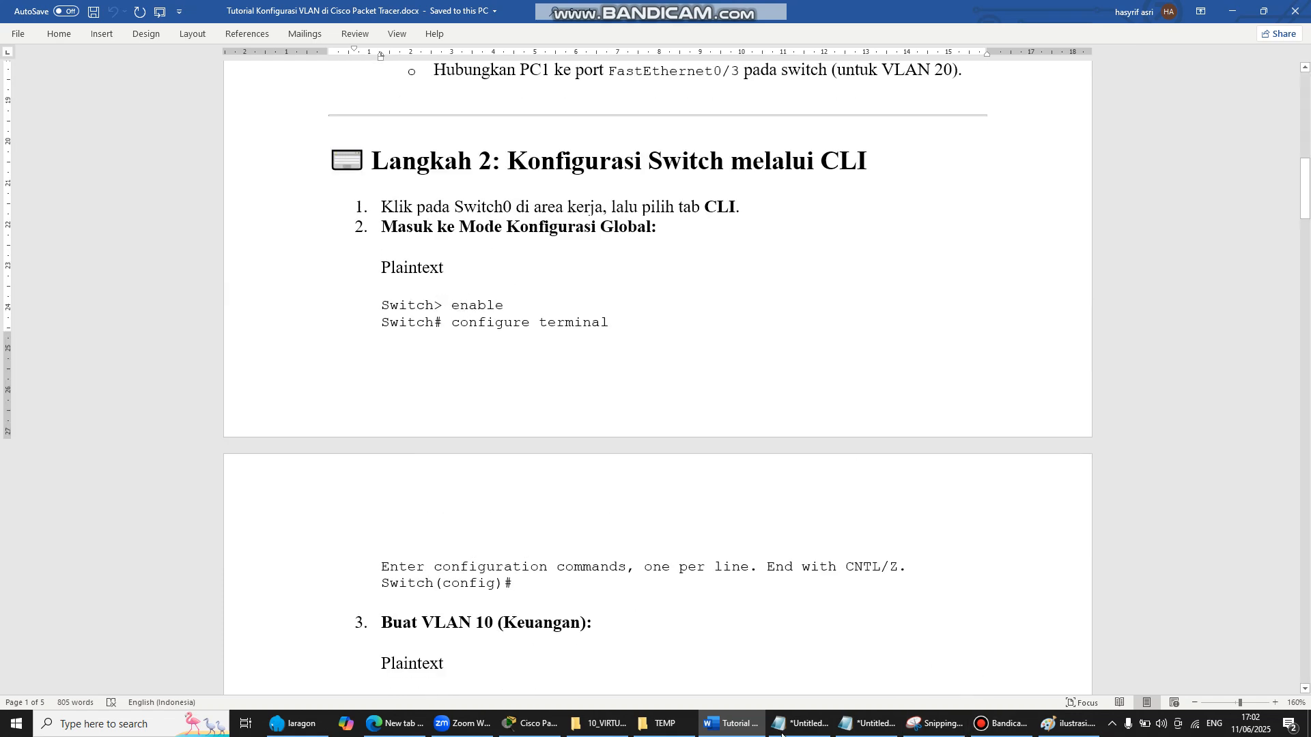
left_click(530, 726)
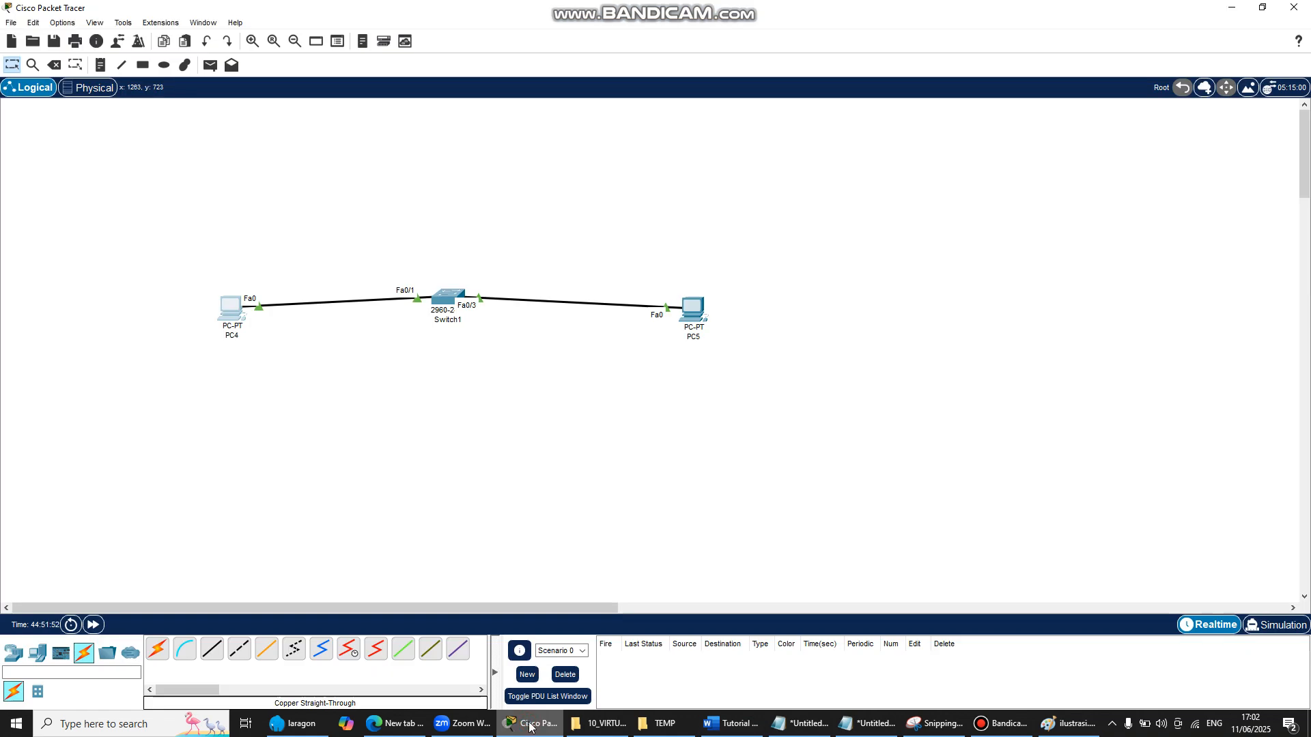
left_click(444, 301)
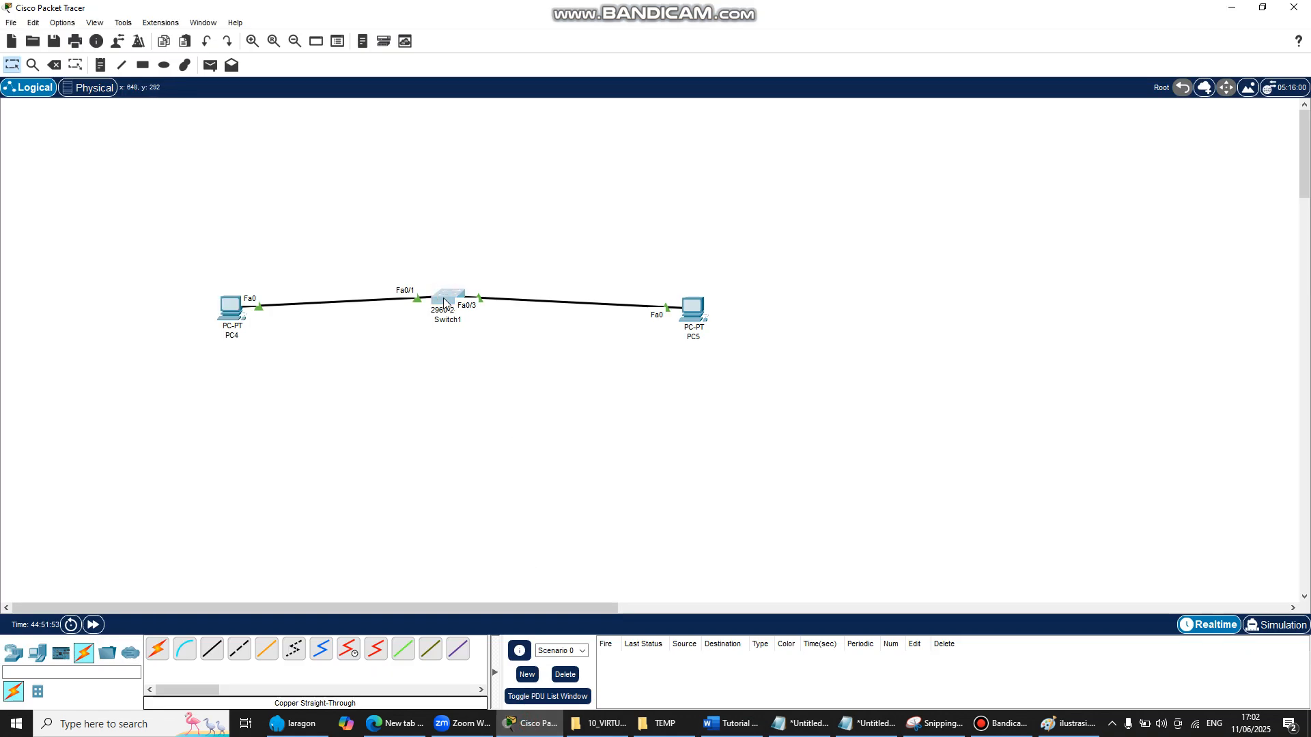
left_click(926, 155)
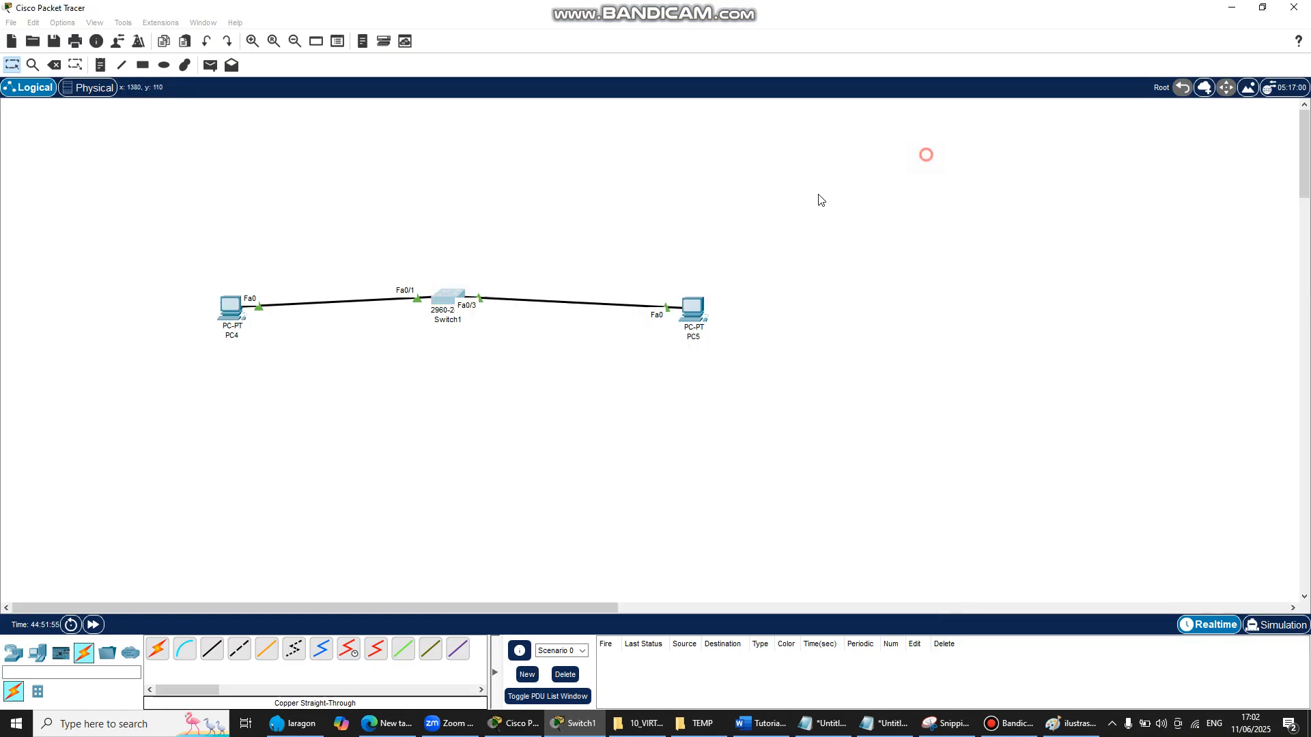
left_click(443, 301)
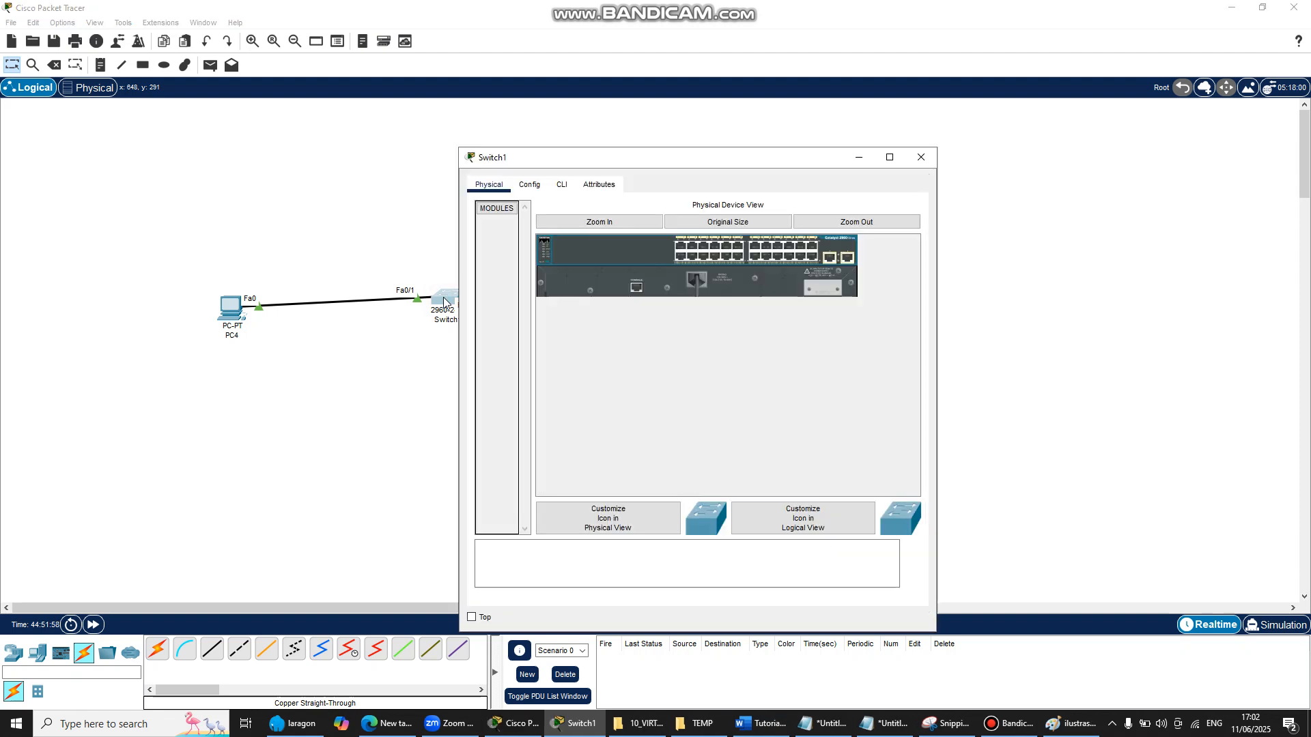
left_click(565, 190)
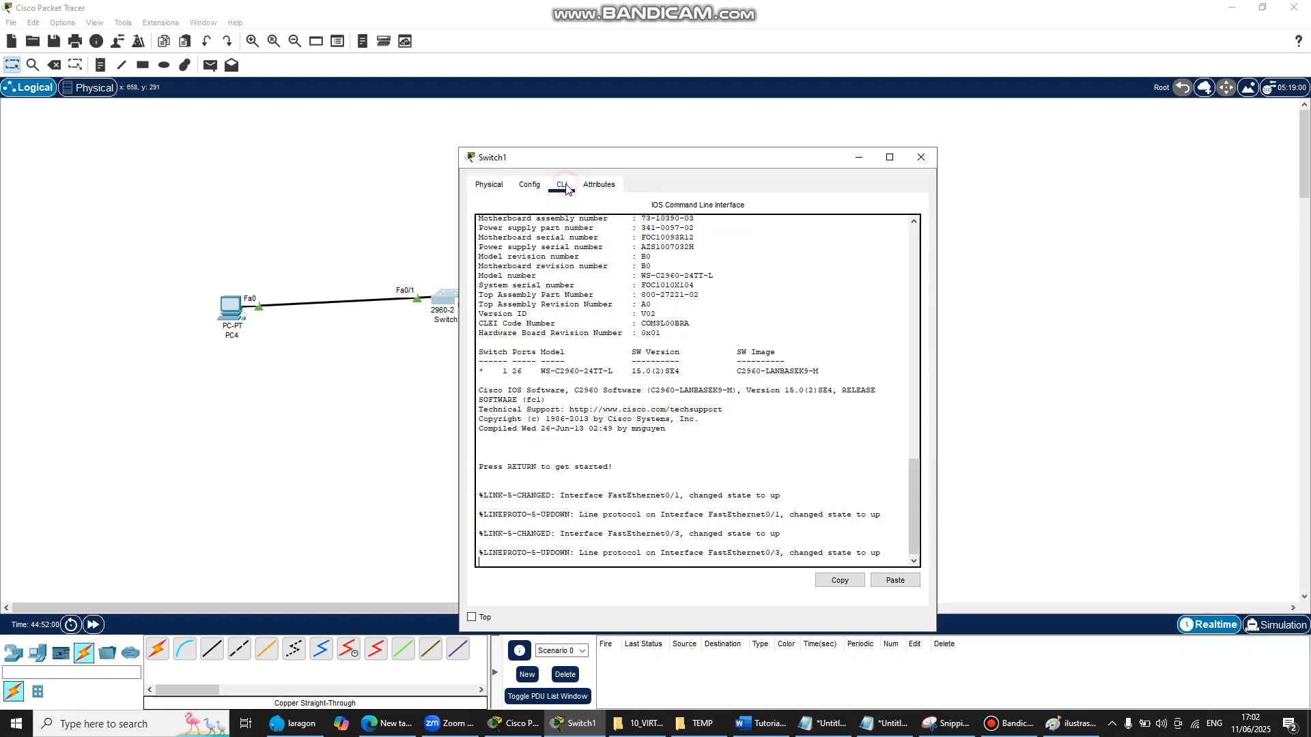
left_click_drag(669, 157, 540, 115)
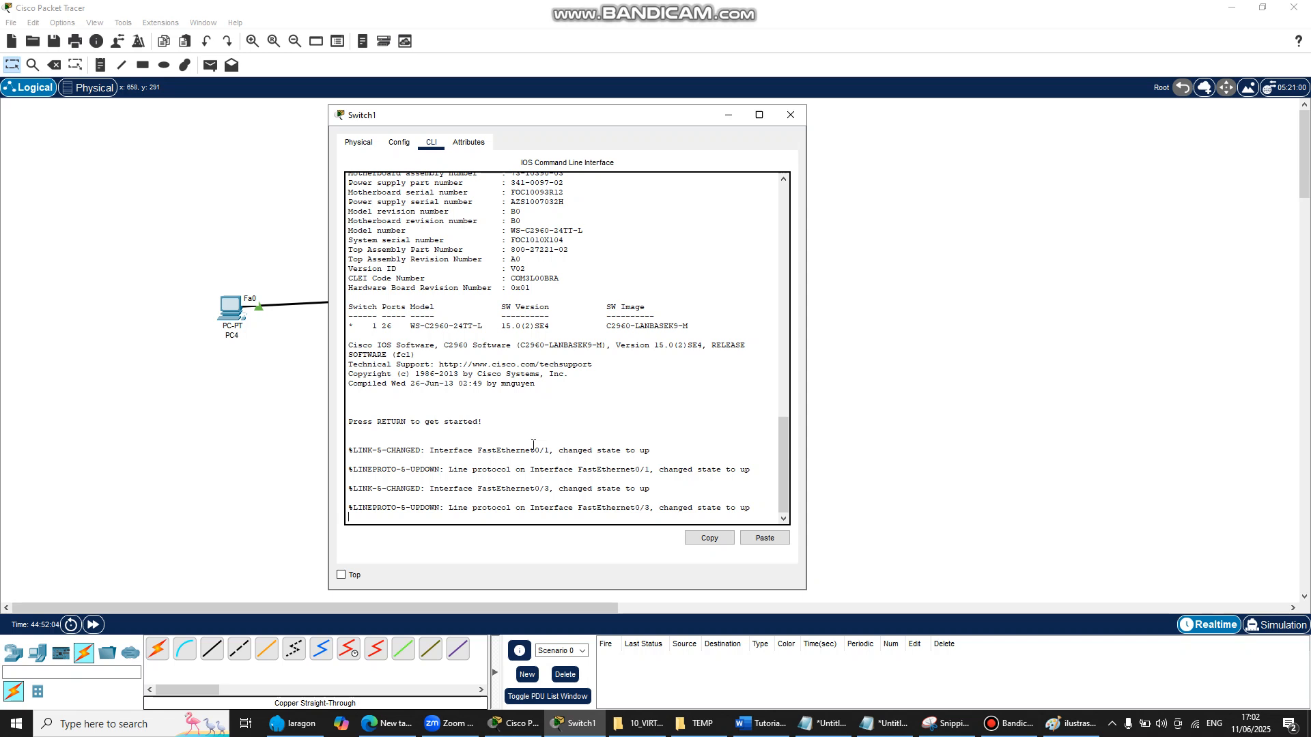
key("Return")
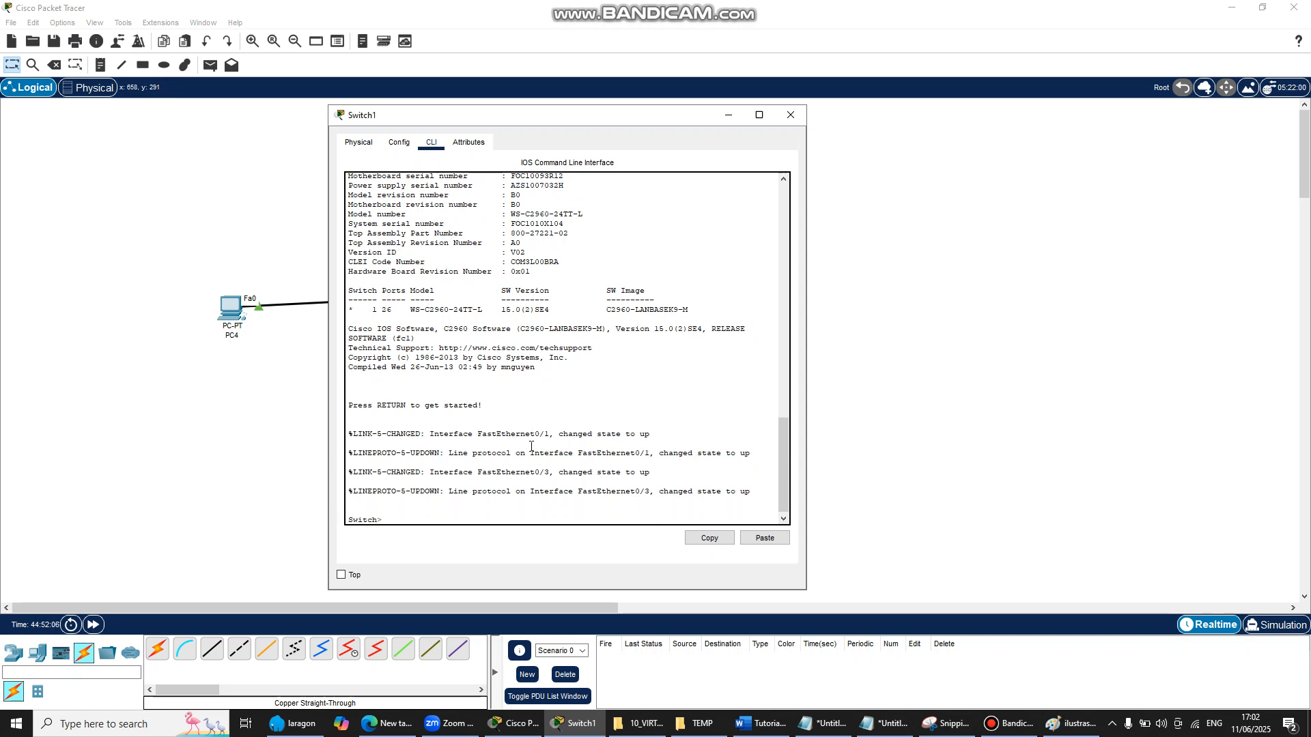
- Check the tutorial's first command and enter privileged mode on Switch1 with enable
left_click_drag(763, 727, 642, 735)
left_click(639, 734)
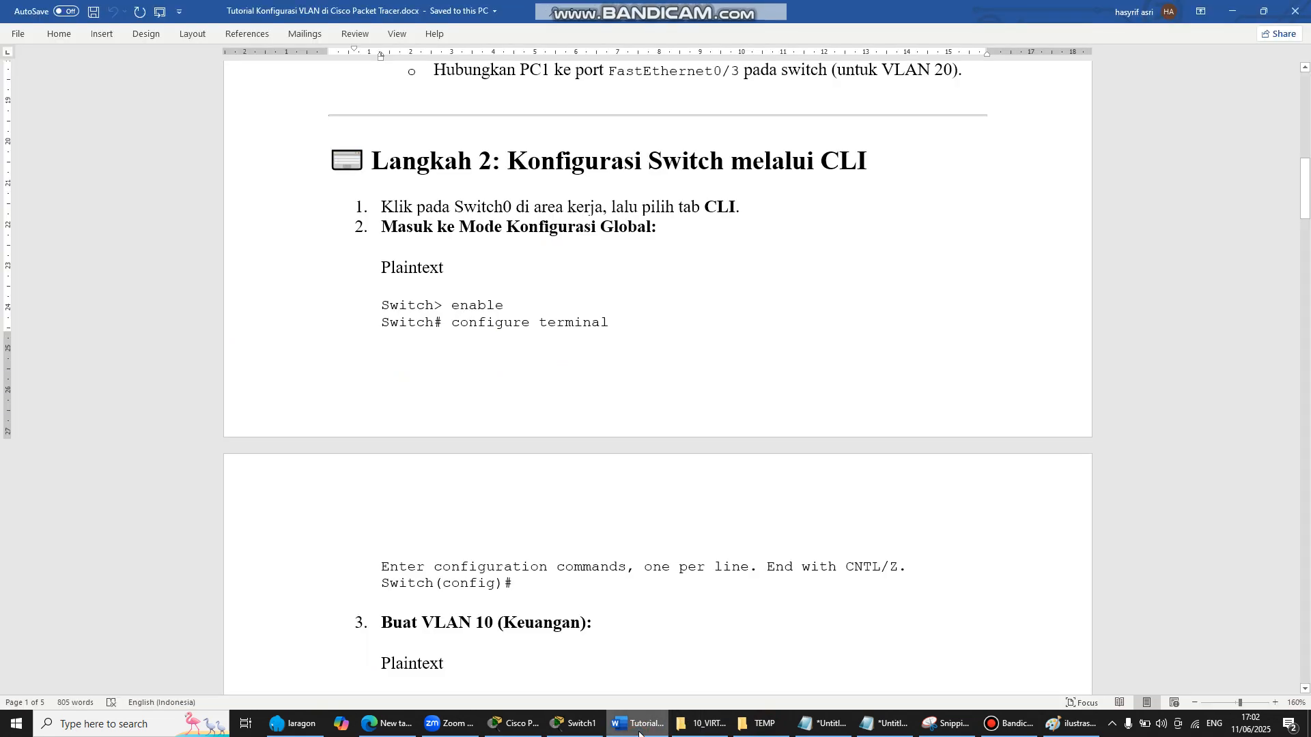
left_click(639, 733)
left_click(390, 515)
type("e")
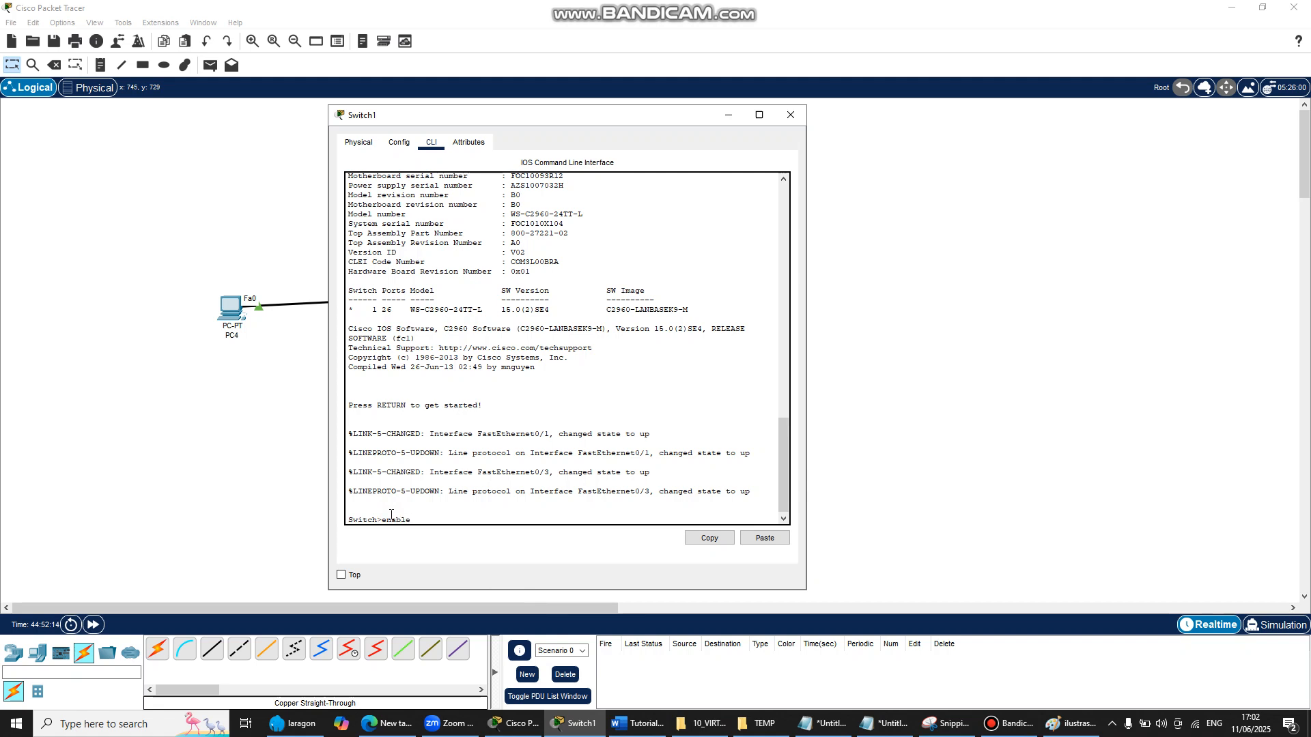
type("nable")
key("Return")
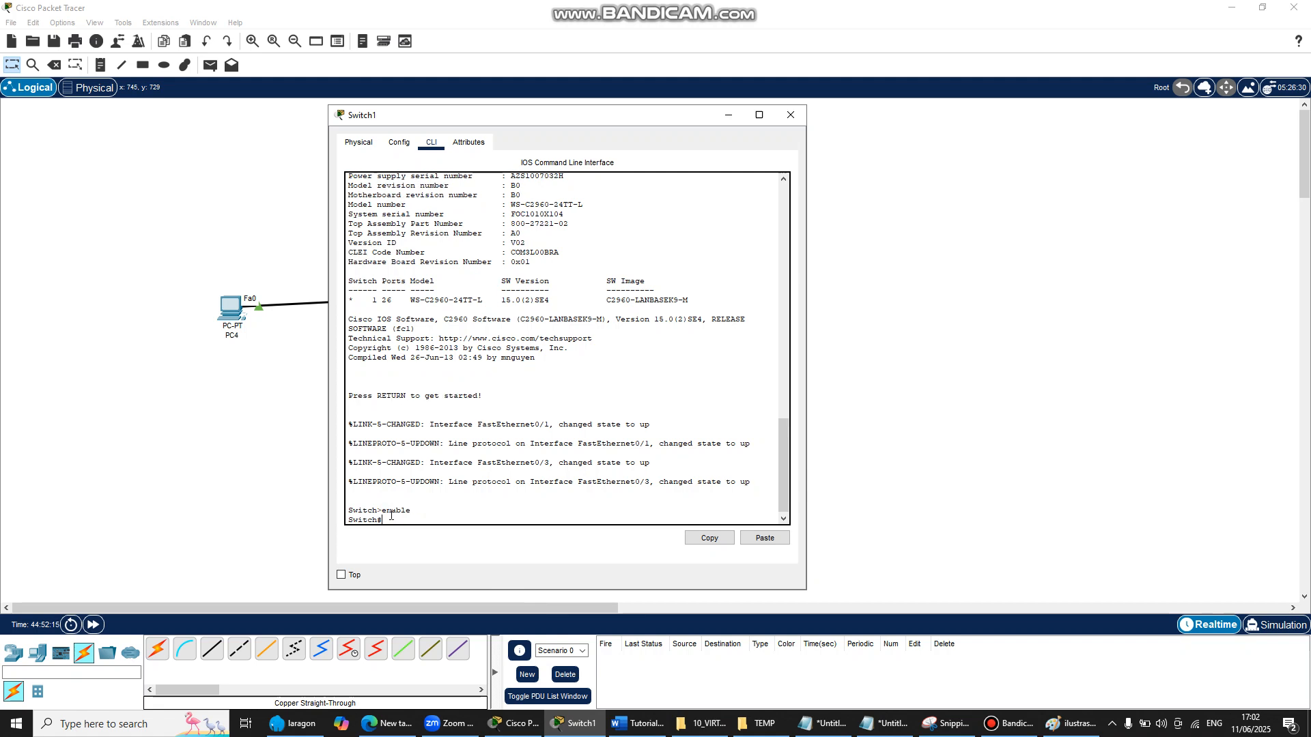
- Check the tutorial's next command and enter global configuration mode on Switch1 with configure terminal
left_click(591, 731)
left_click(636, 725)
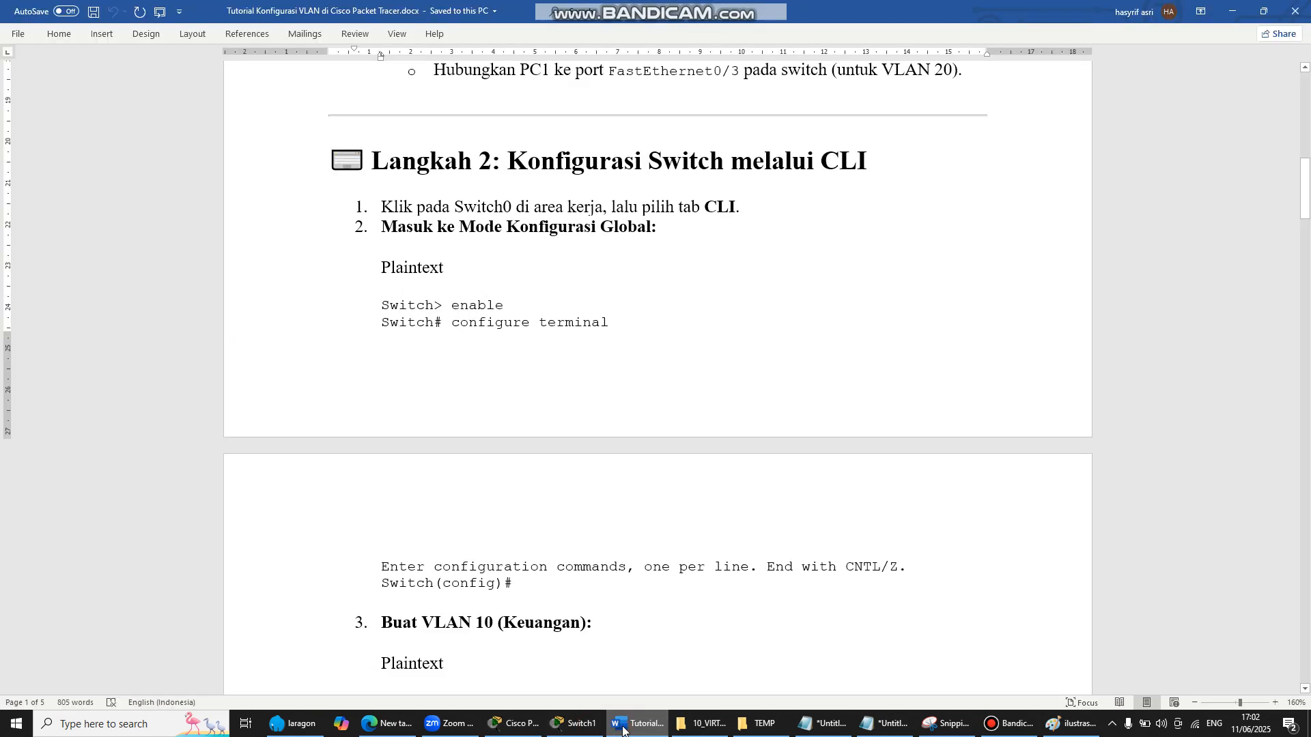
left_click(575, 728)
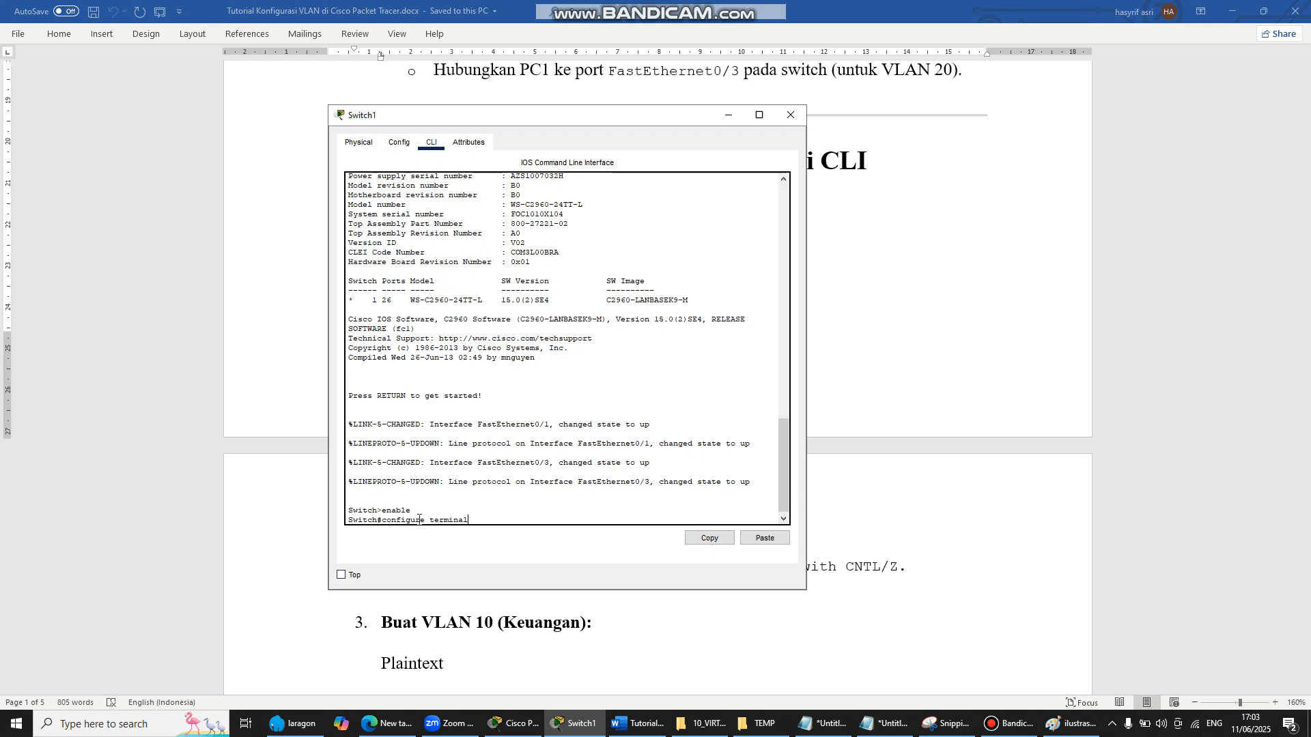
key("Return")
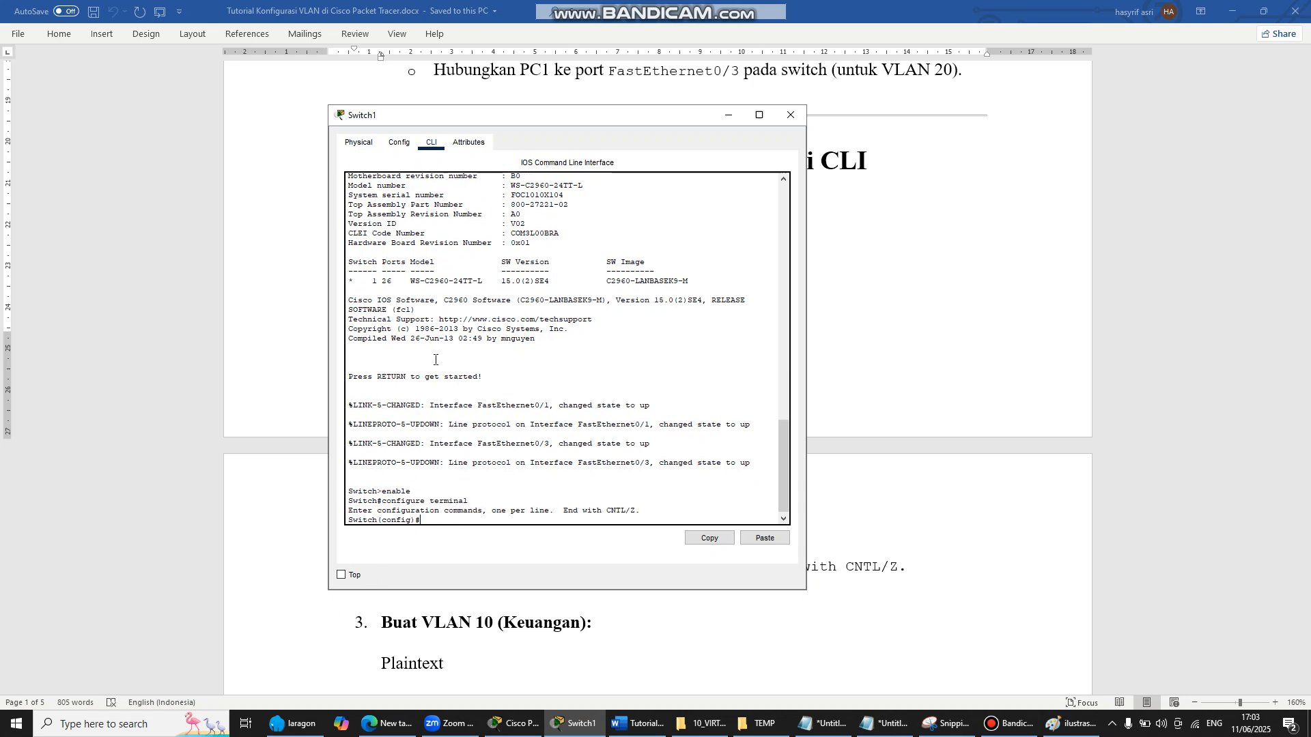
left_click_drag(388, 521, 401, 525)
left_click(432, 516)
- Examine the Word tutorial's command blocks for creating VLAN 10 (Keuangan) and VLAN 20 (Operasional)
left_click(634, 723)
scroll(556, 348, "down", 3)
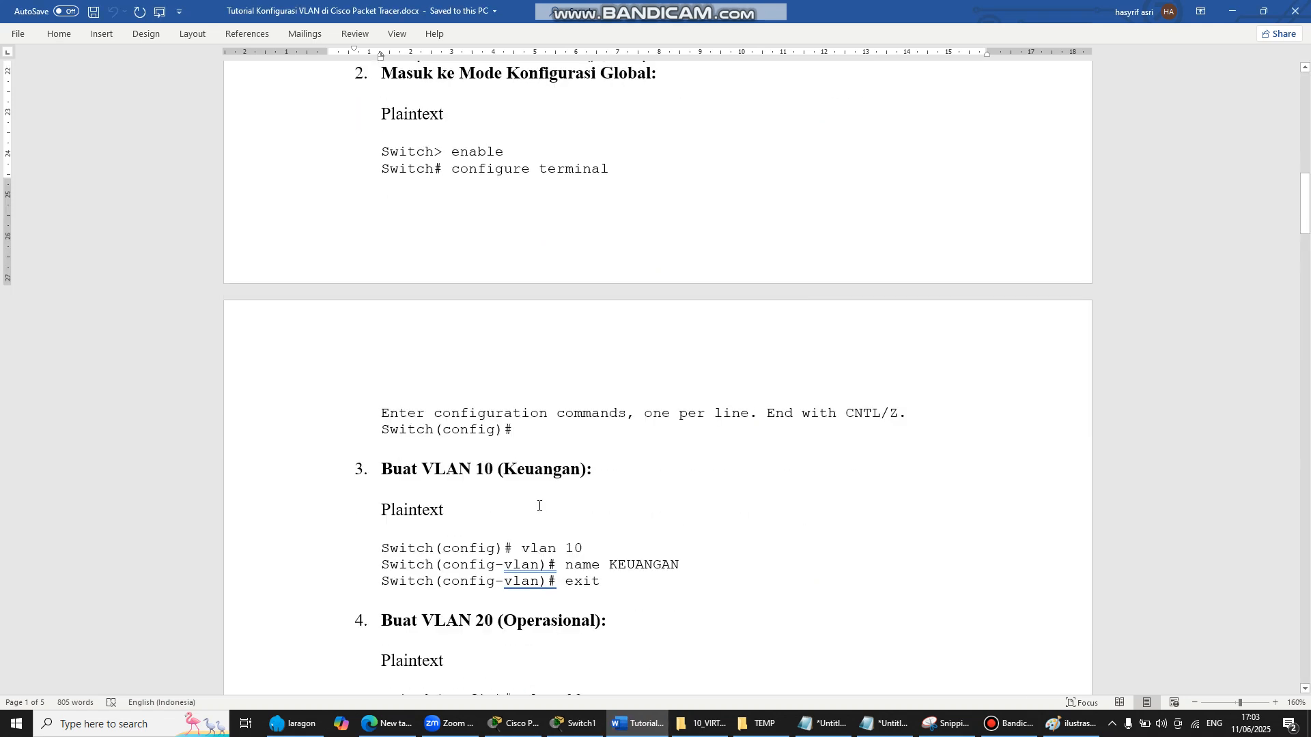
scroll(540, 506, "down", 5)
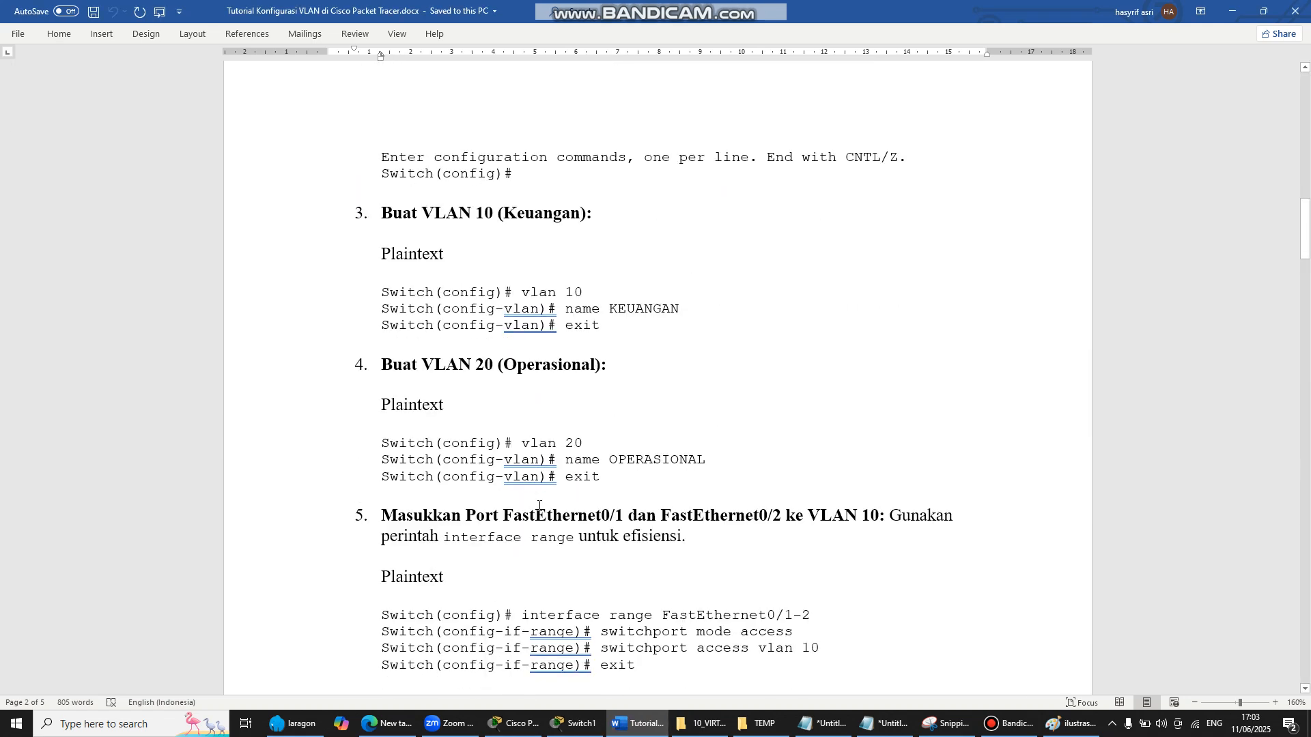
scroll(452, 315, "down", 1)
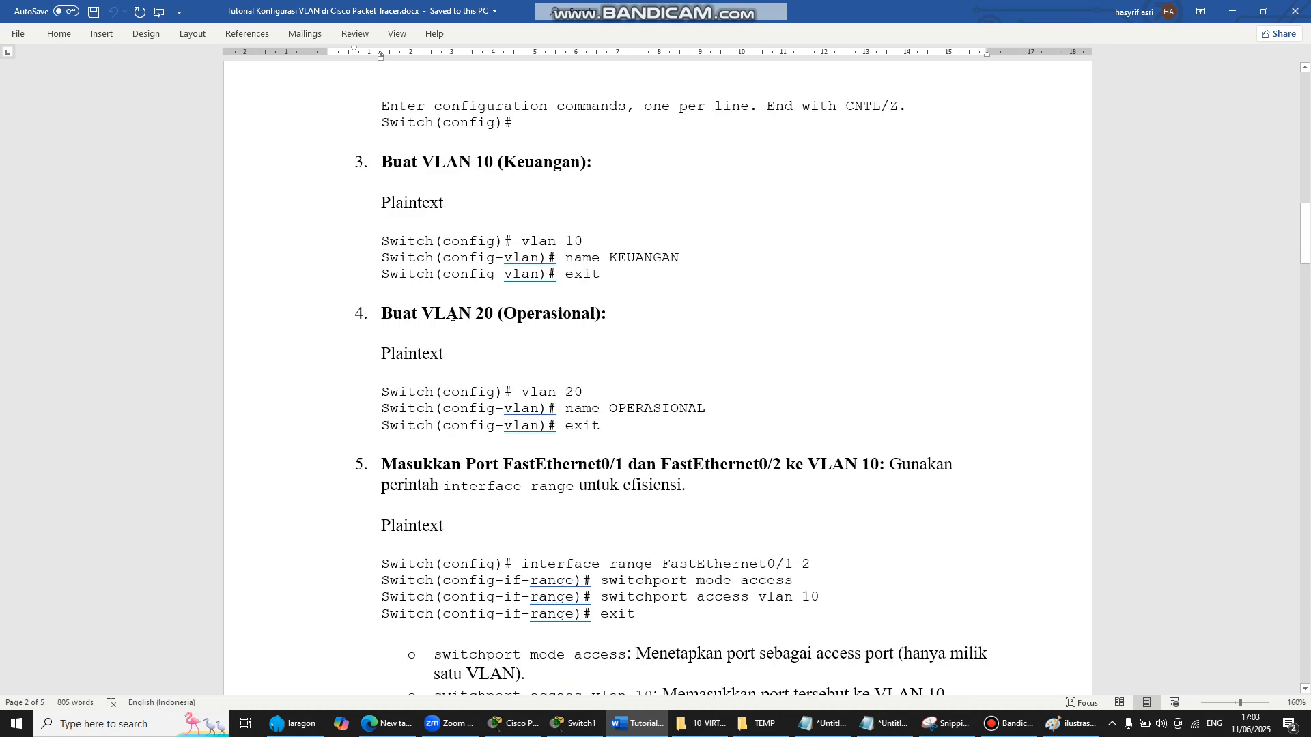
left_click_drag(381, 247, 611, 279)
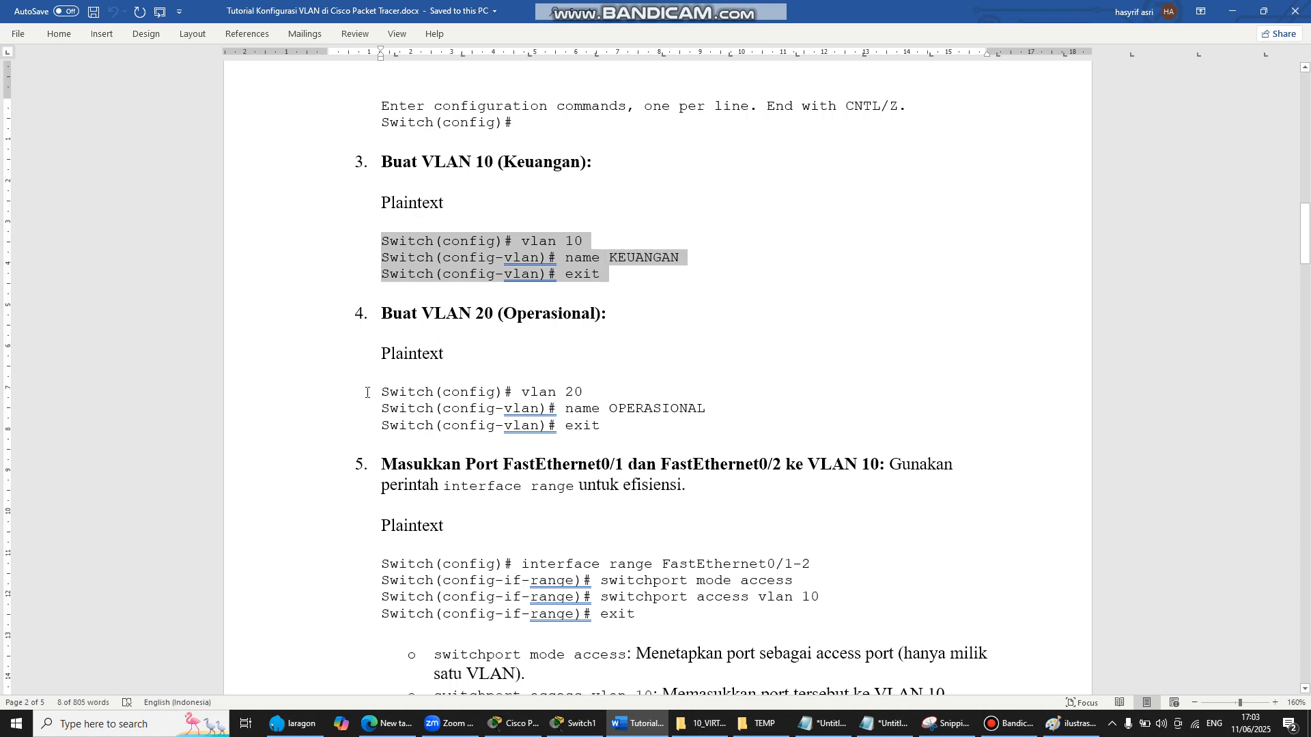
left_click_drag(380, 393, 636, 418)
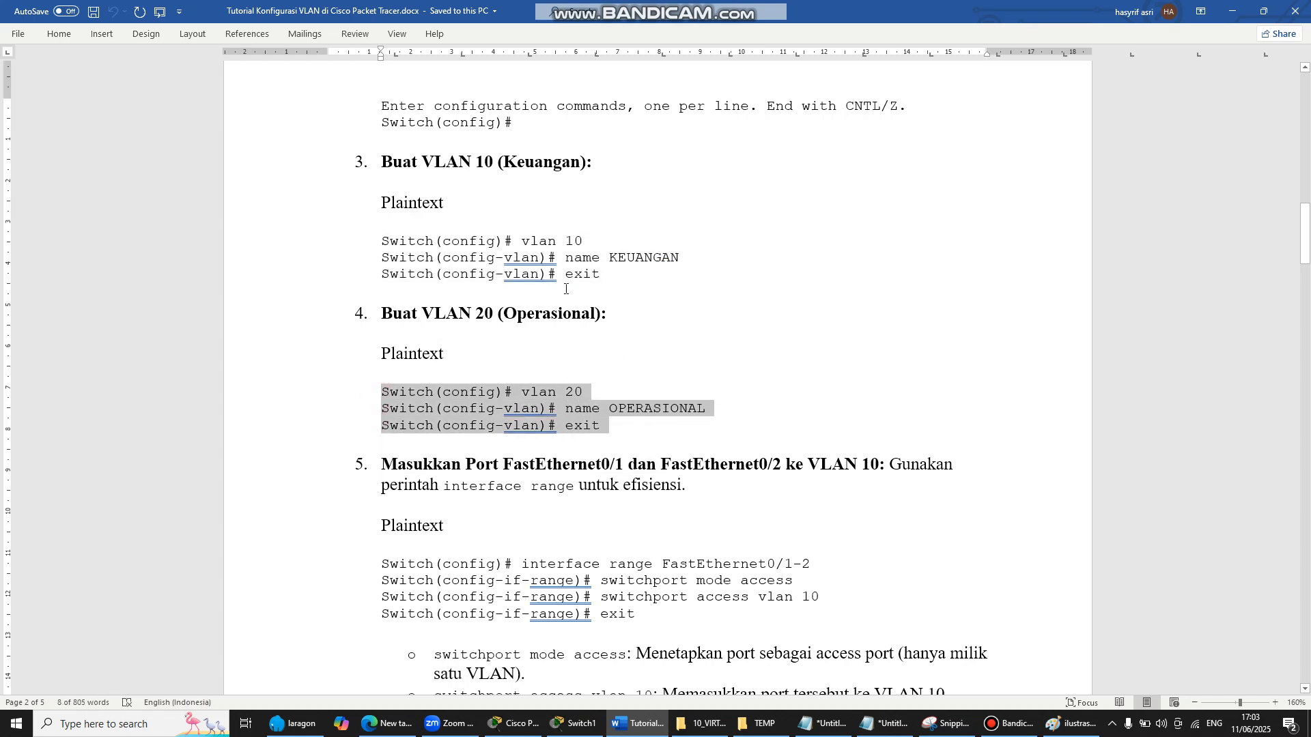
- Create VLAN 10 on Switch1, name it KEUANGAN, and exit VLAN configuration, keeping the CLI window beside the tutorial's commands
left_click(575, 722)
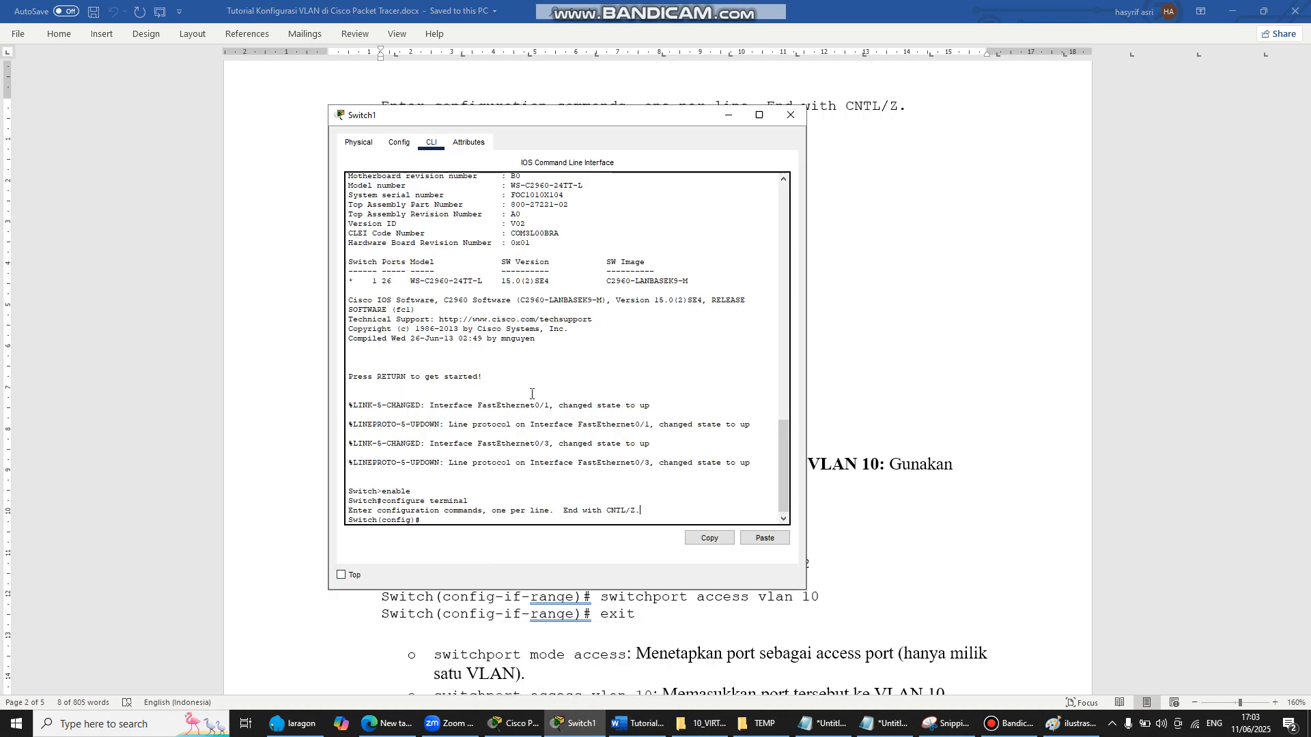
left_click(476, 513)
type("vlan 10")
left_click_drag(549, 116, 869, 108)
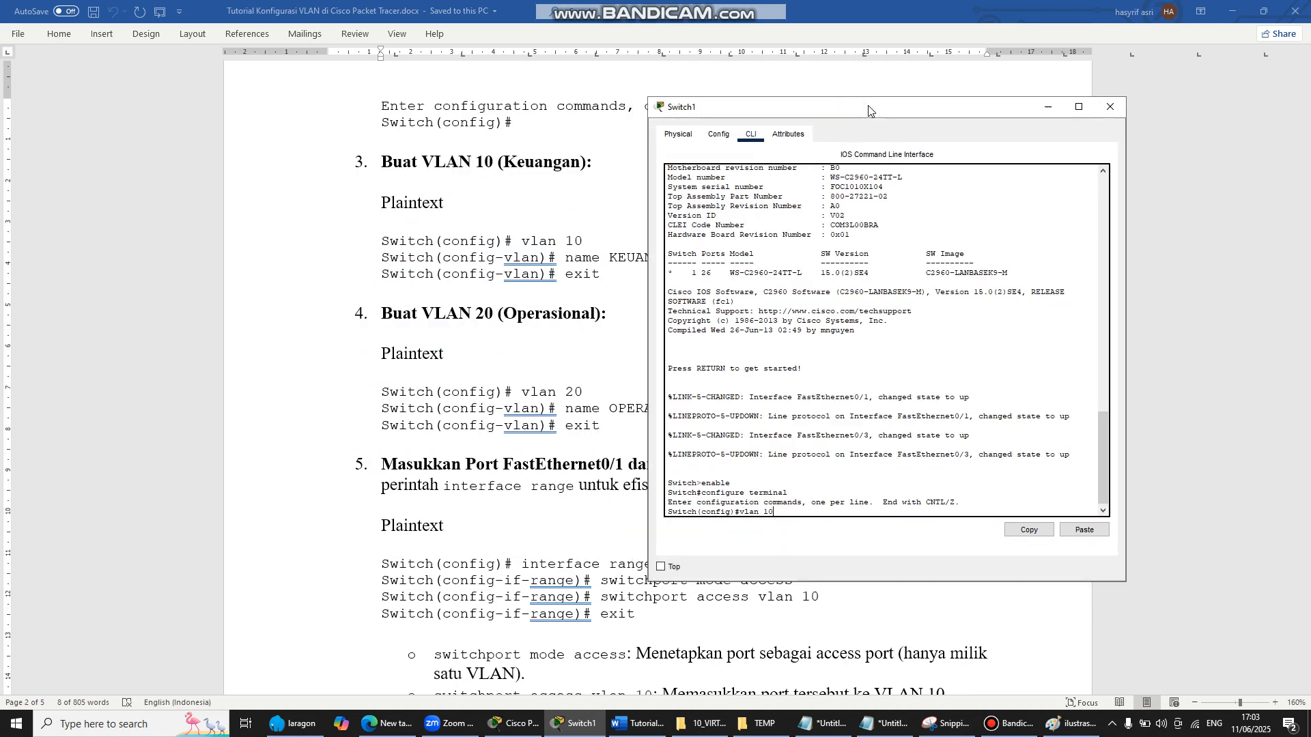
key("Return")
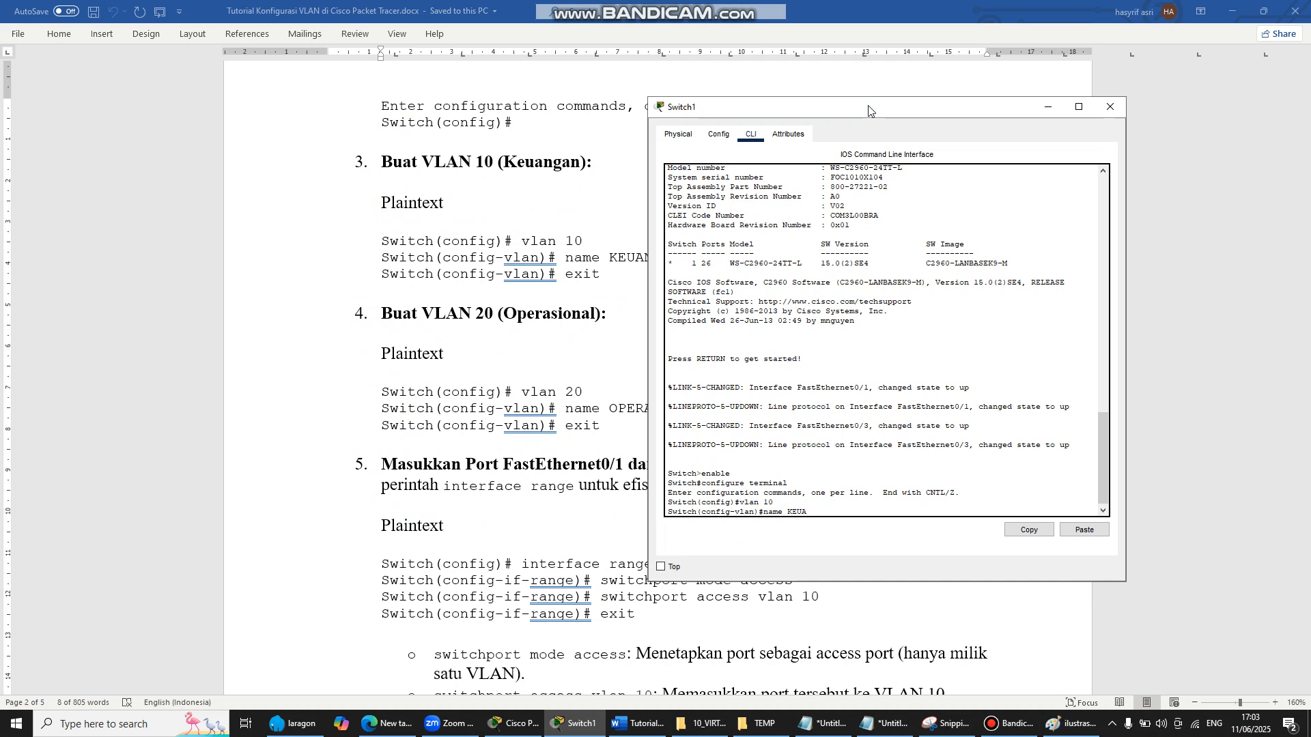
type("name KEUANGAN")
key("Return")
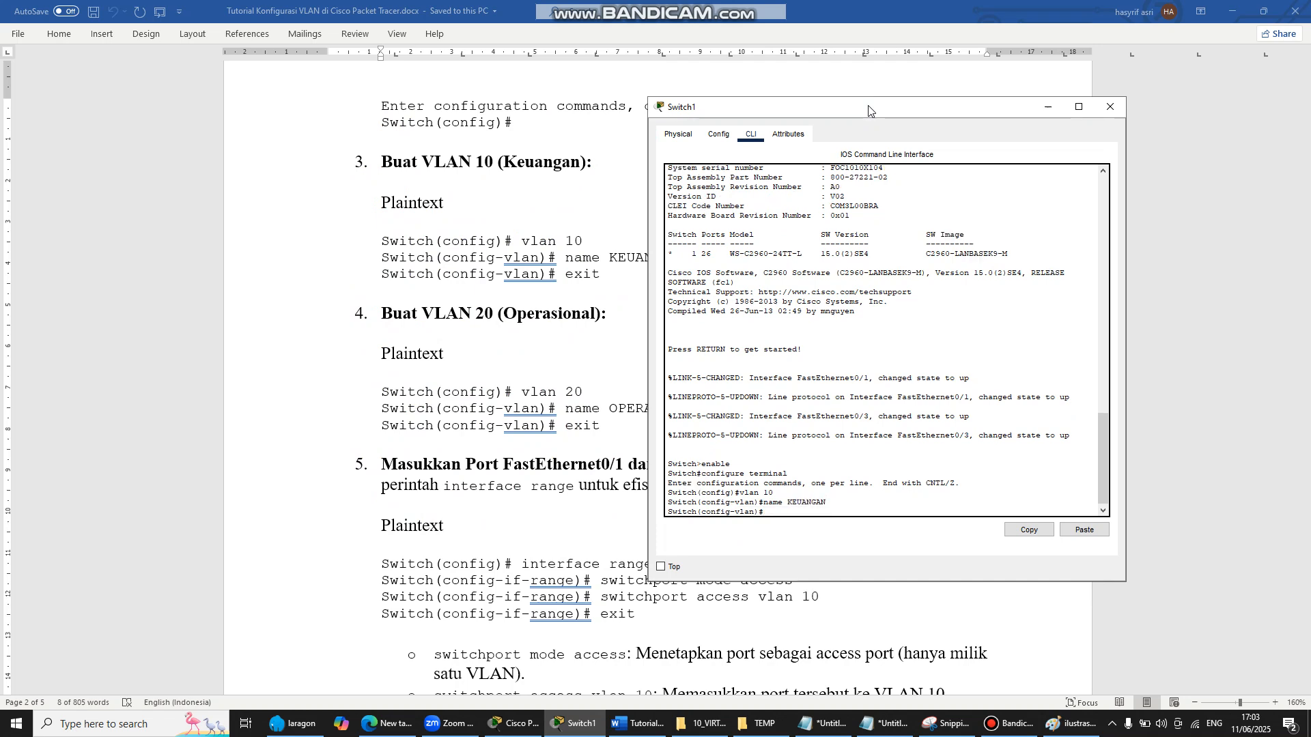
type("exit")
key("Return")
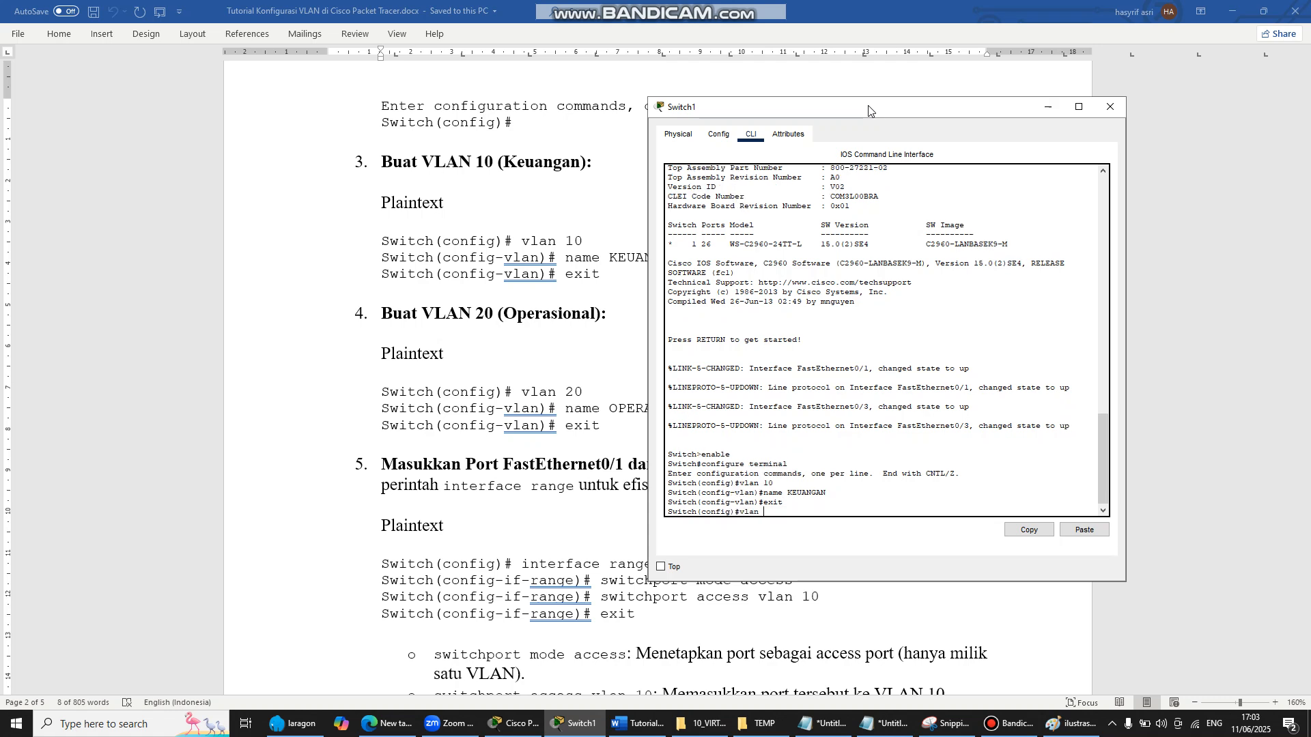
- Create VLAN 20 on Switch1, name it OPERASIONAL, and exit VLAN configuration
type("vlan 20")
key("Return")
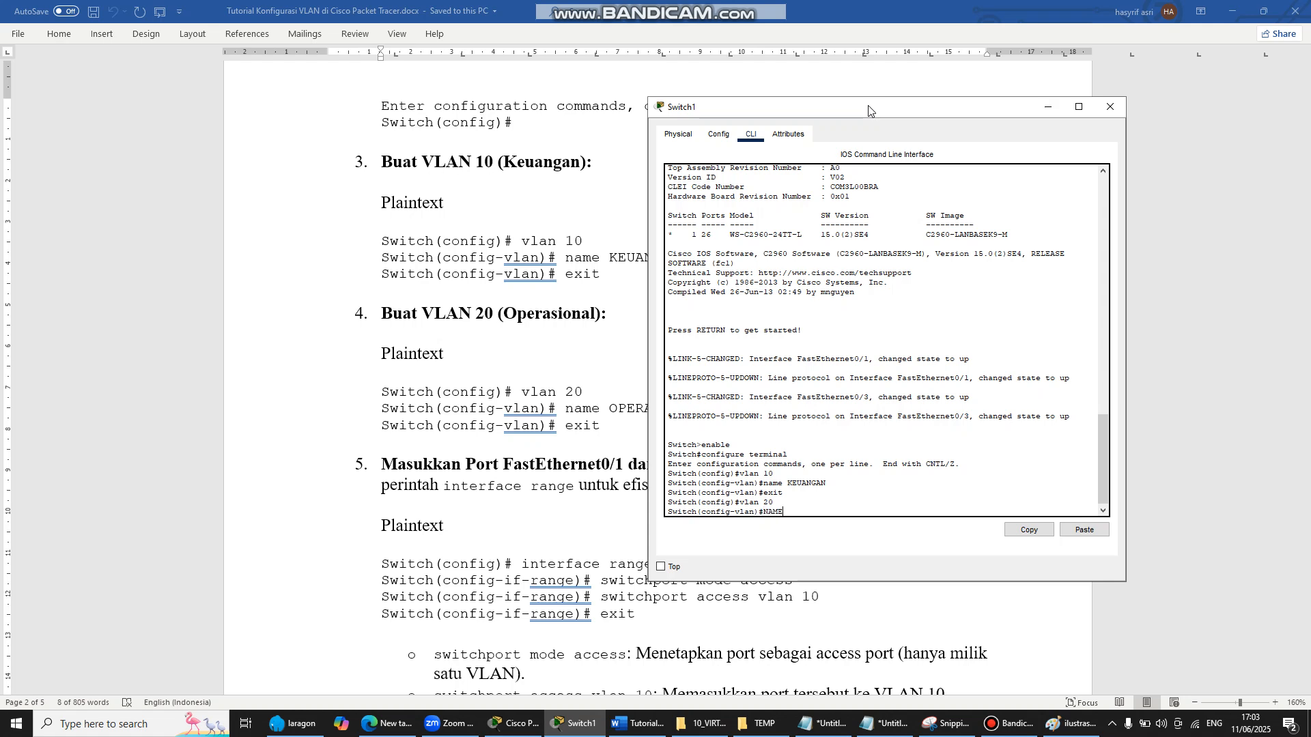
type("NAME OPERASIONAL")
key("Return")
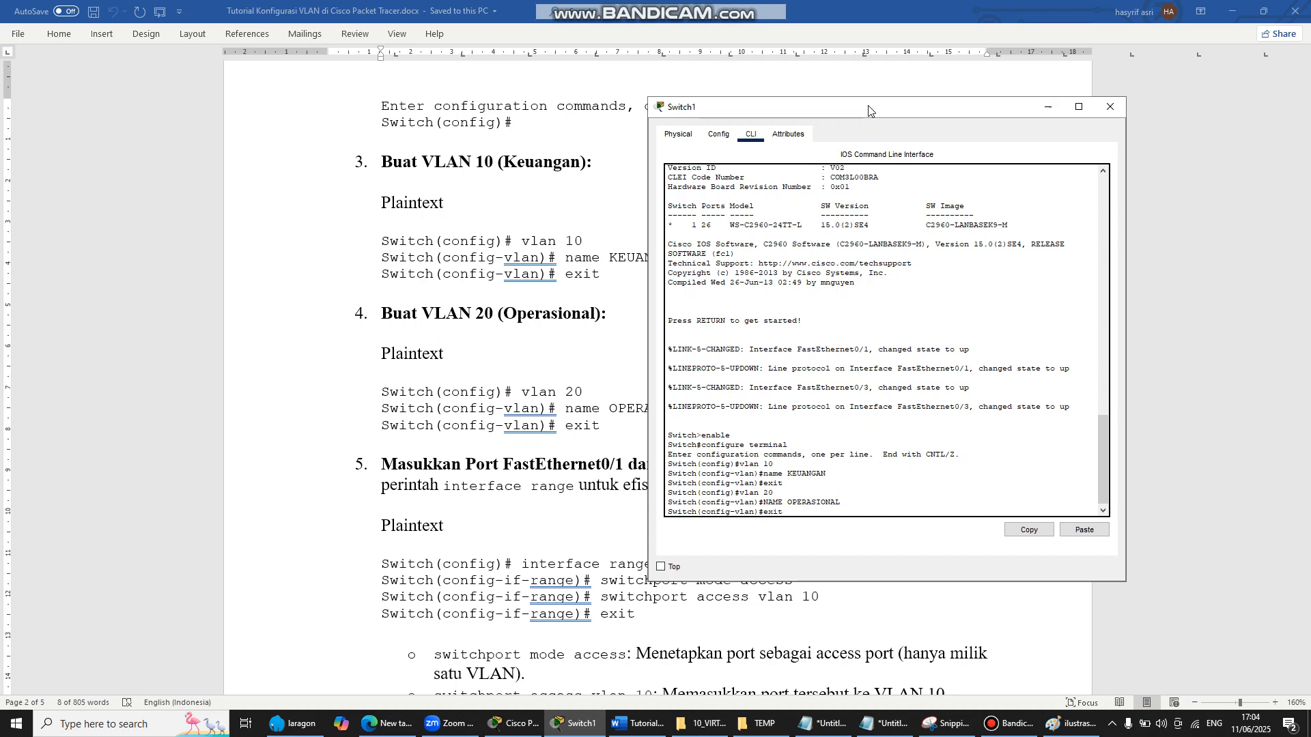
type("exit")
key("Return")
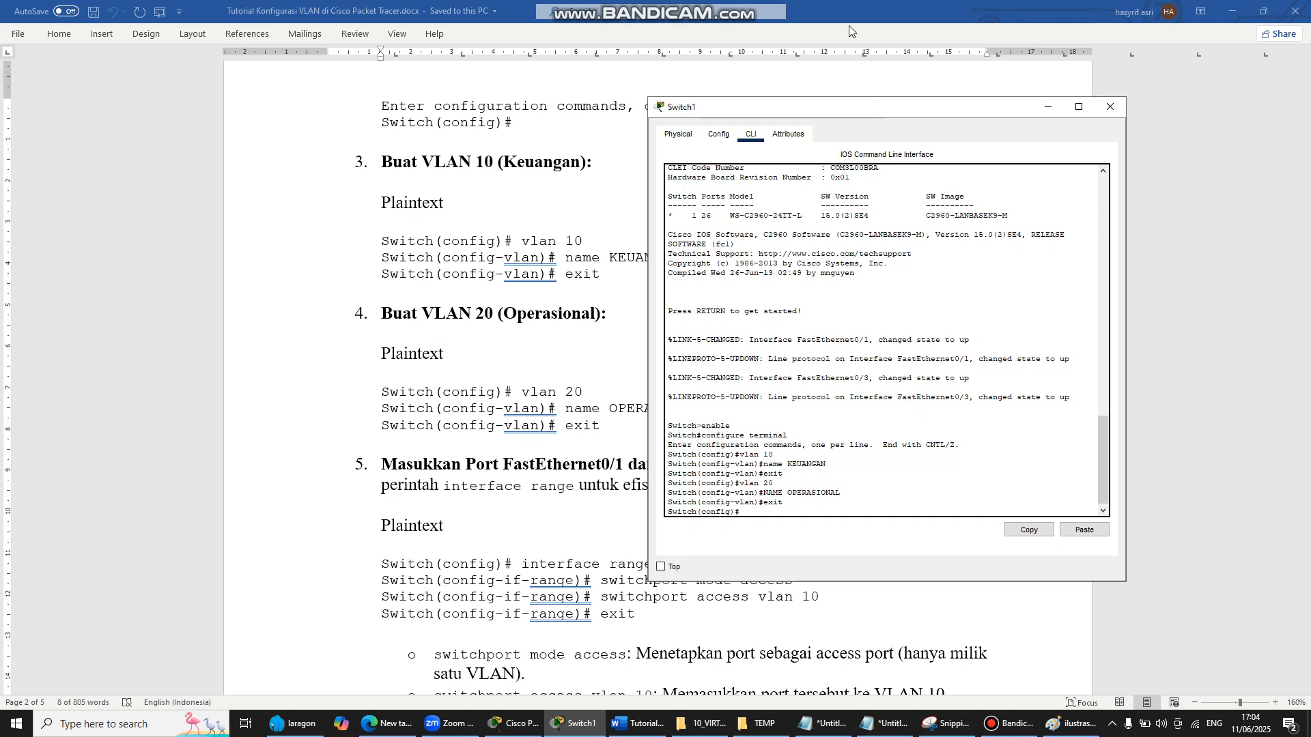
- Examine the Word tutorial's commands for assigning switch ports to VLAN 10 and VLAN 20, keeping the Switch1 CLI window clear of the text
left_click_drag(848, 110, 897, 67)
scroll(590, 360, "down", 1)
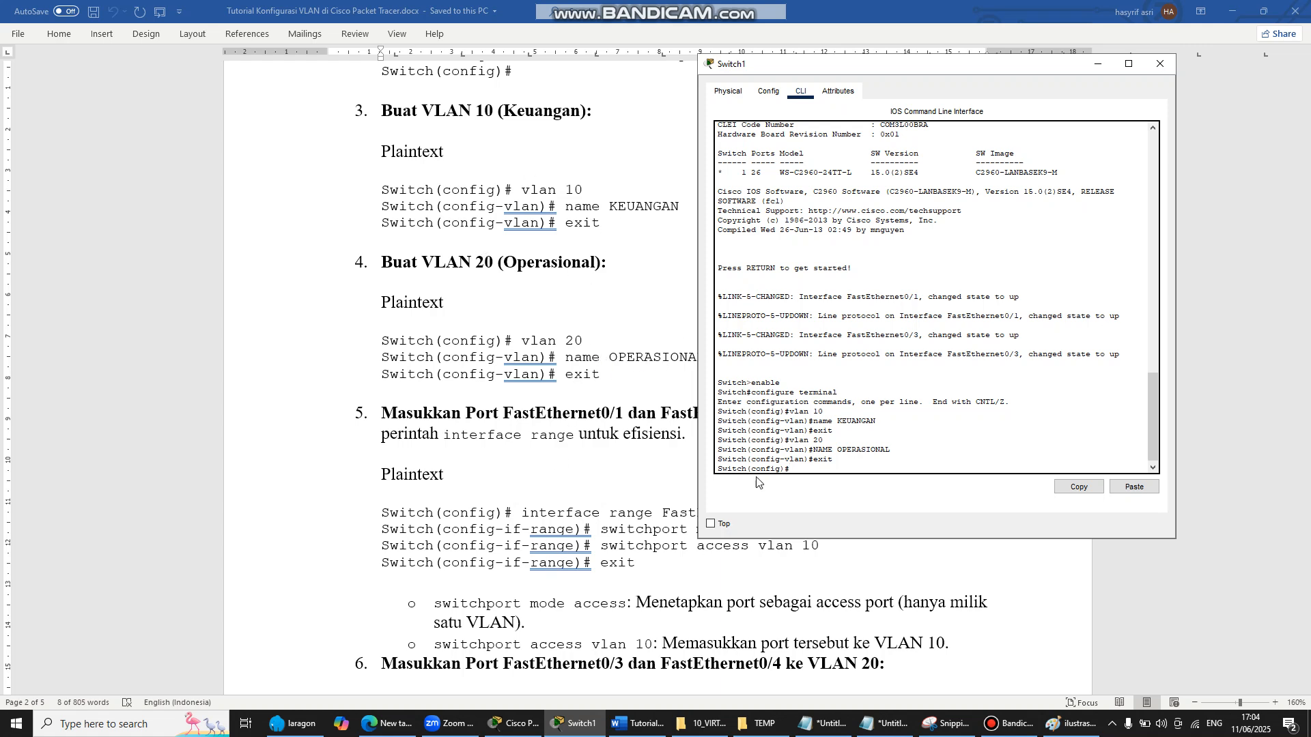
left_click_drag(825, 76, 966, 129)
scroll(592, 361, "down", 3)
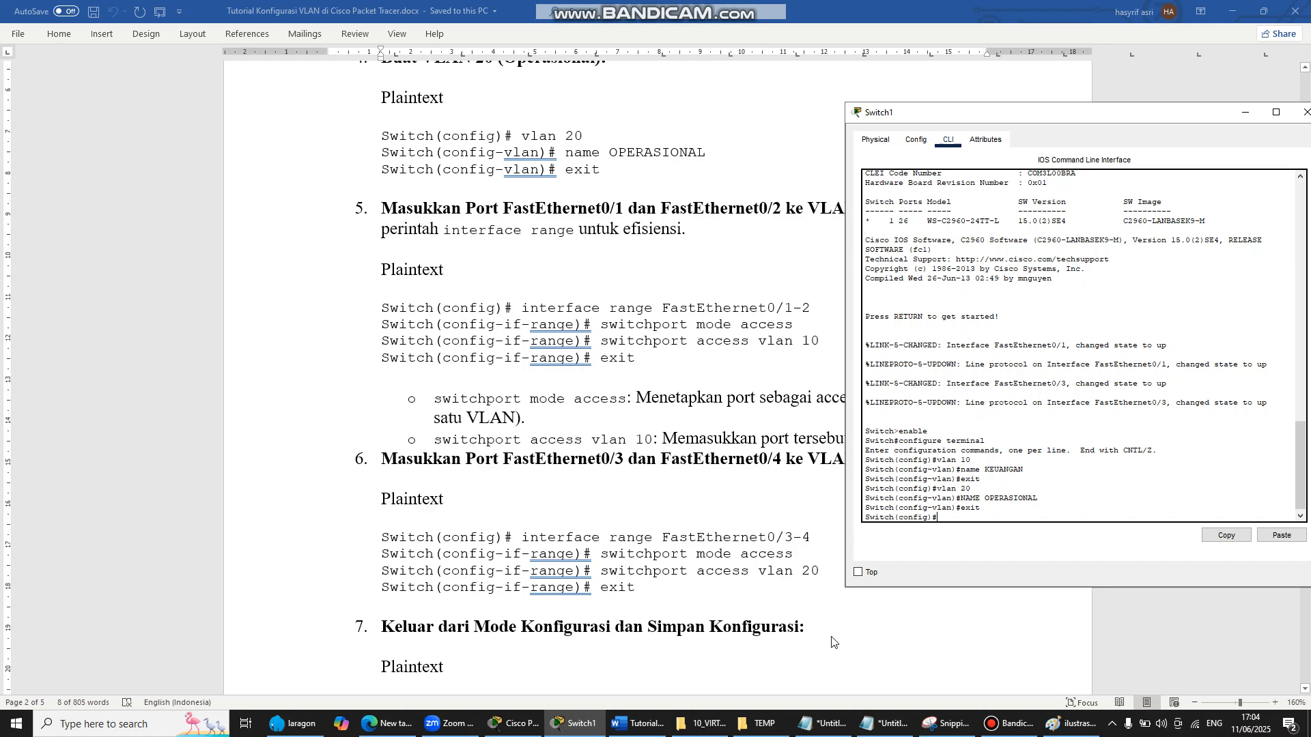
- Switch to the Paint illustration, mark four ports along the switch rectangle's edge, and consult the switch-port picture in the browser
left_click(1067, 729)
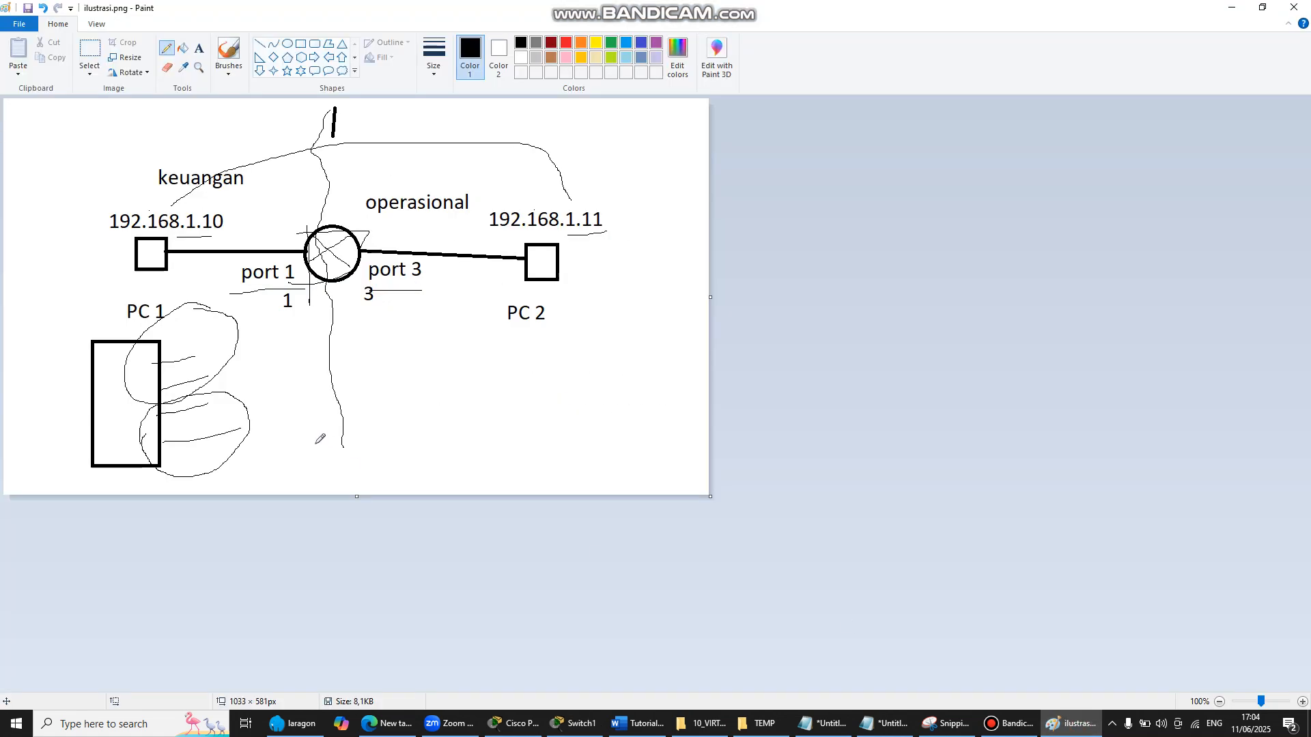
left_click_drag(152, 363, 167, 440)
key("alt+Tab")
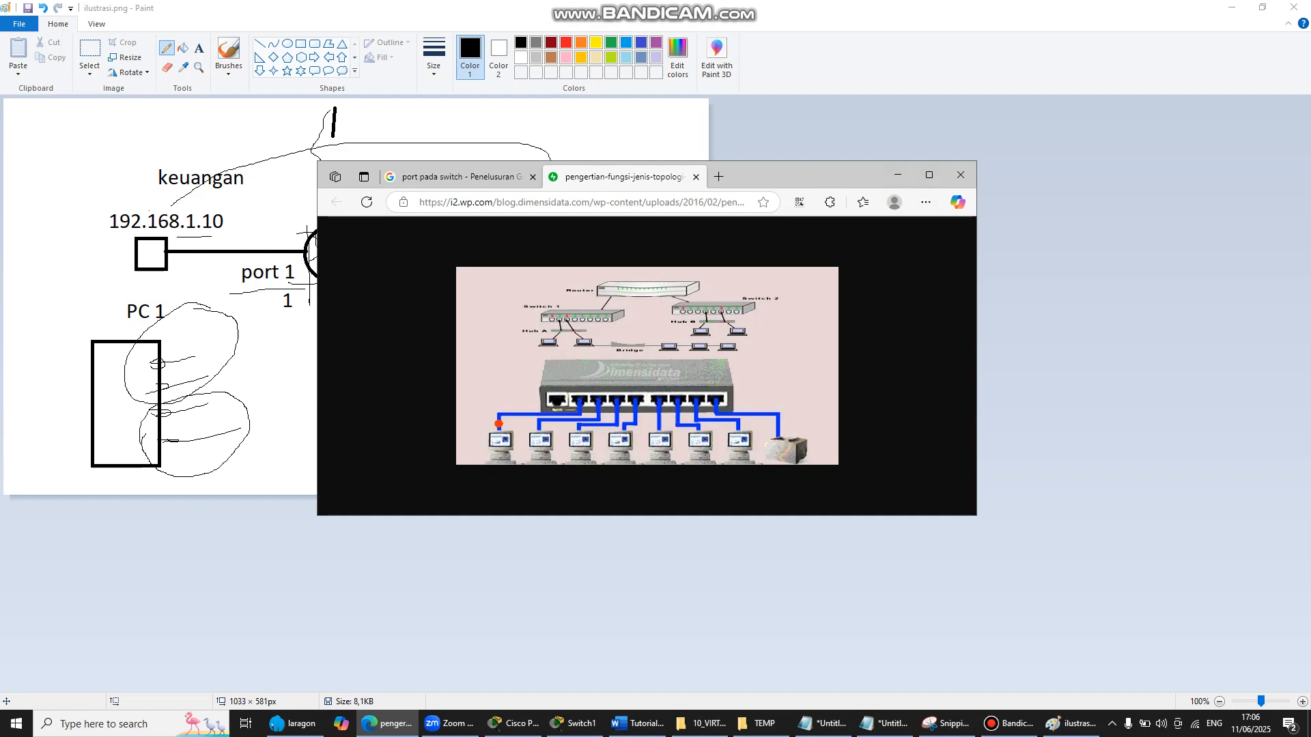
left_click(387, 726)
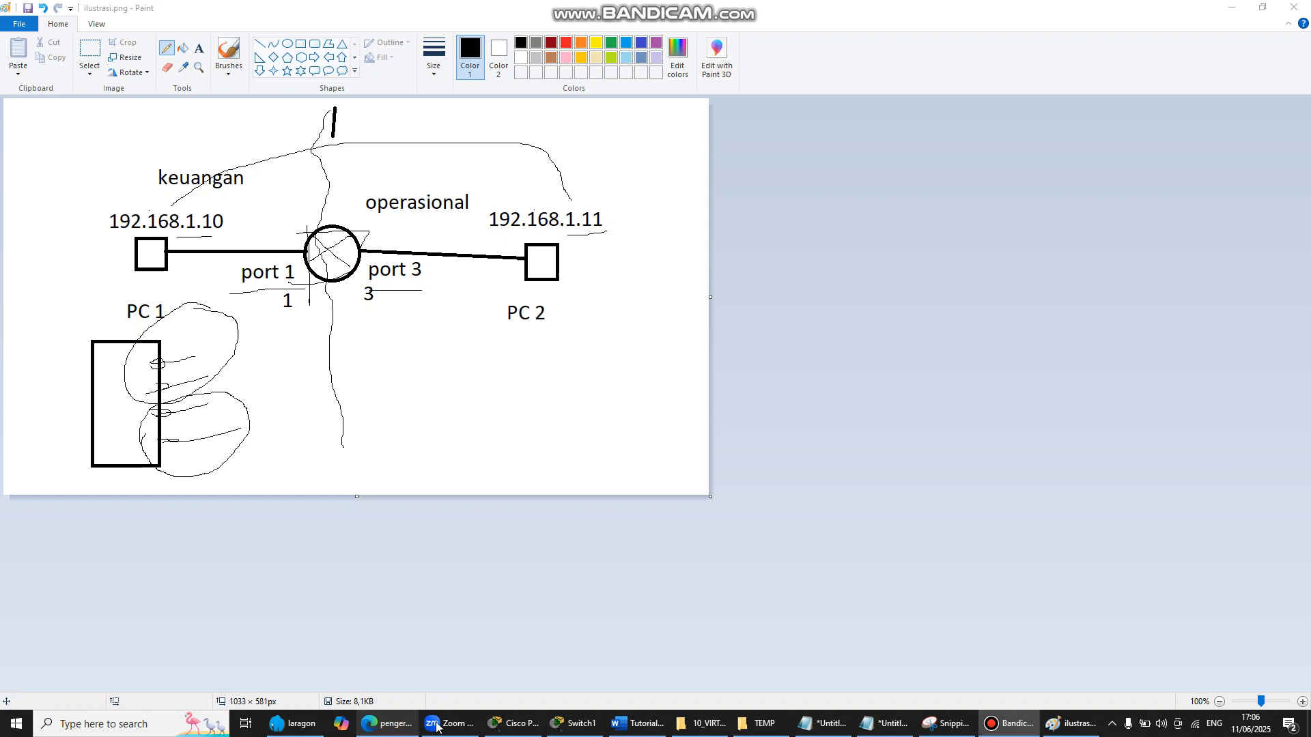
- Check the Word tutorial's port-assignment commands and enter interface range FastEthernet0/1-2 in Switch1's CLI, keeping both windows readable
left_click(638, 725)
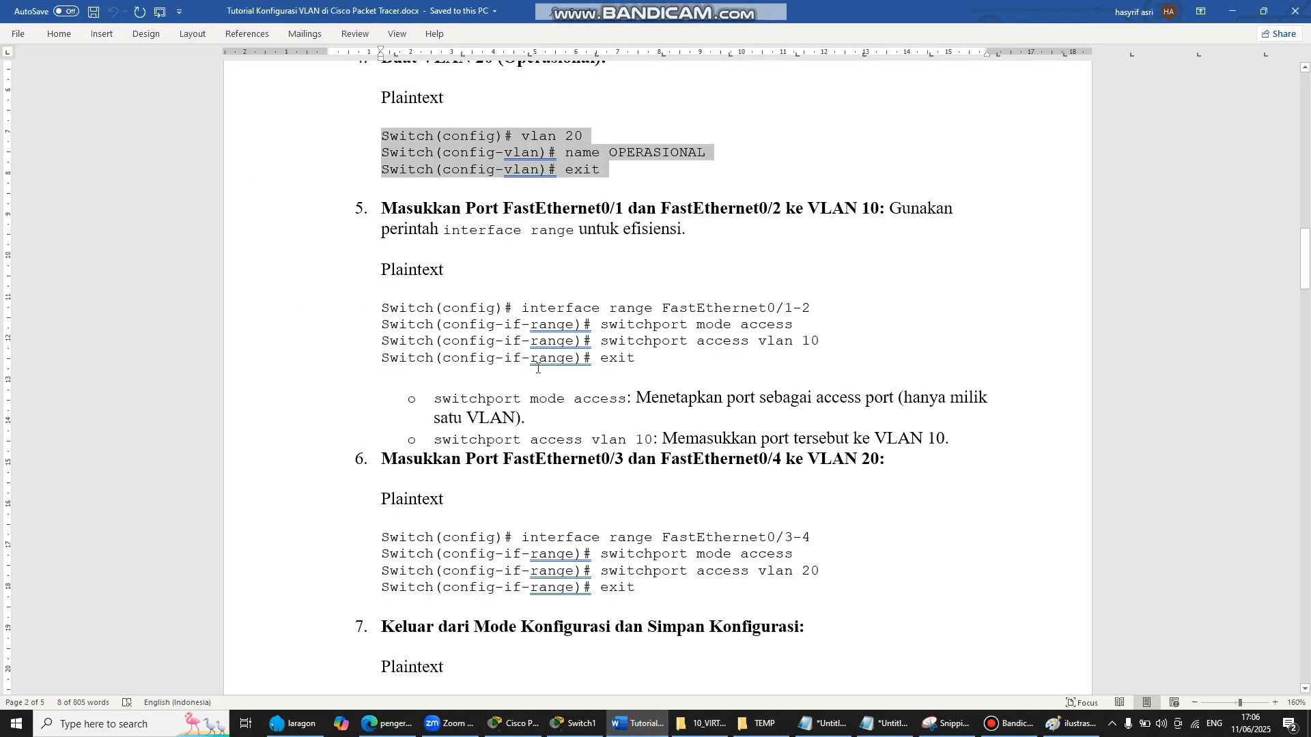
scroll(538, 369, "down", 2)
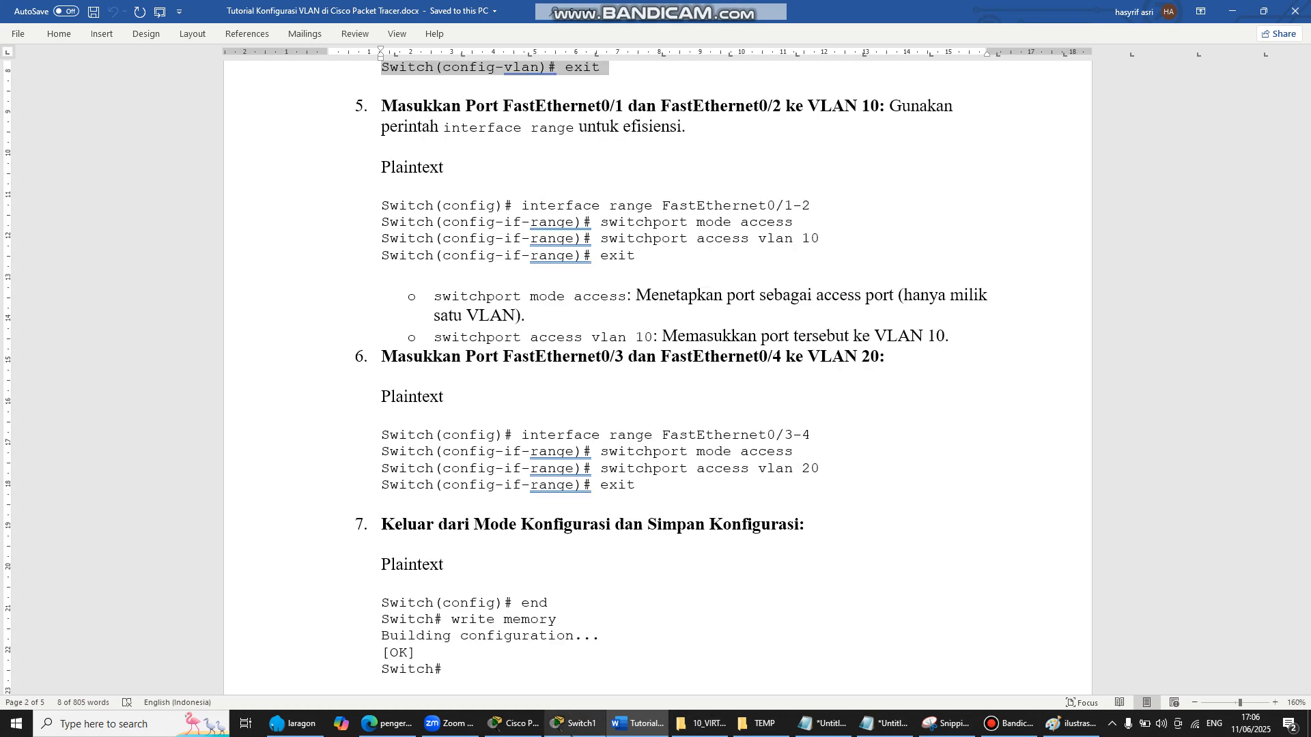
mouse_move(570, 734)
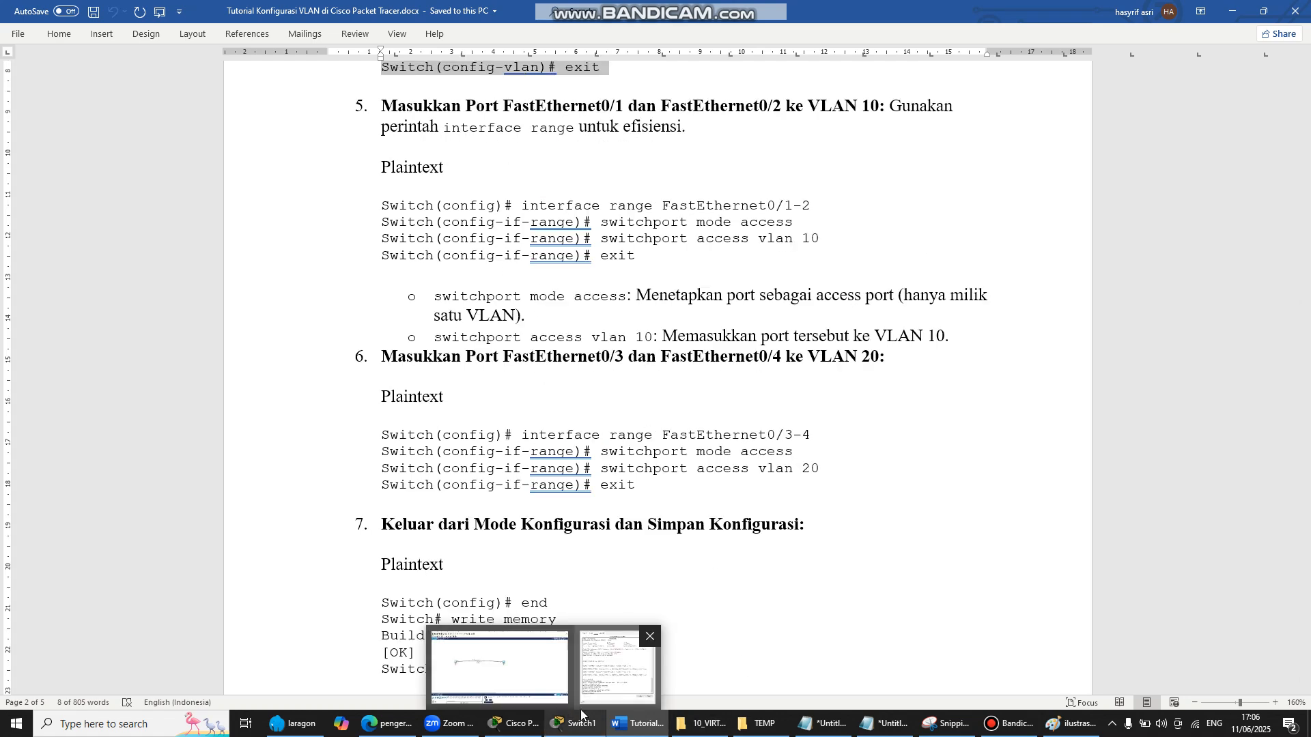
left_click(570, 725)
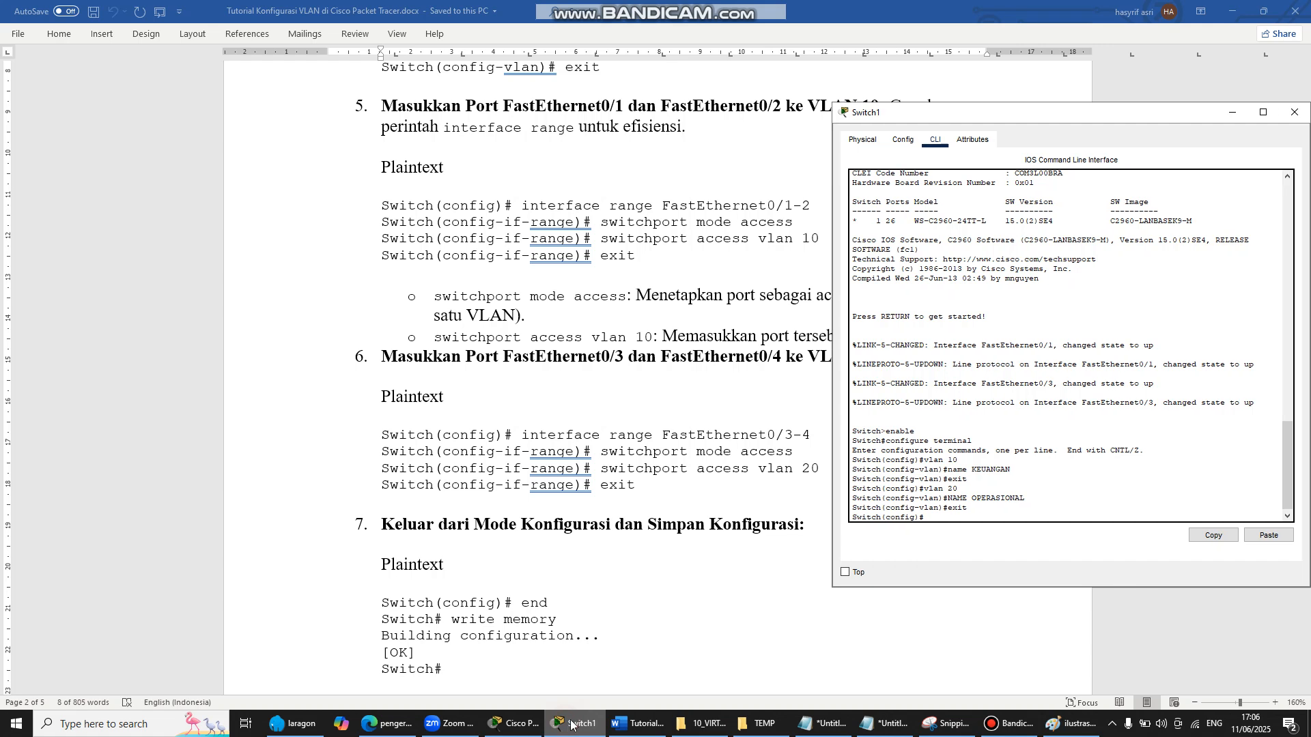
left_click_drag(976, 119, 788, 250)
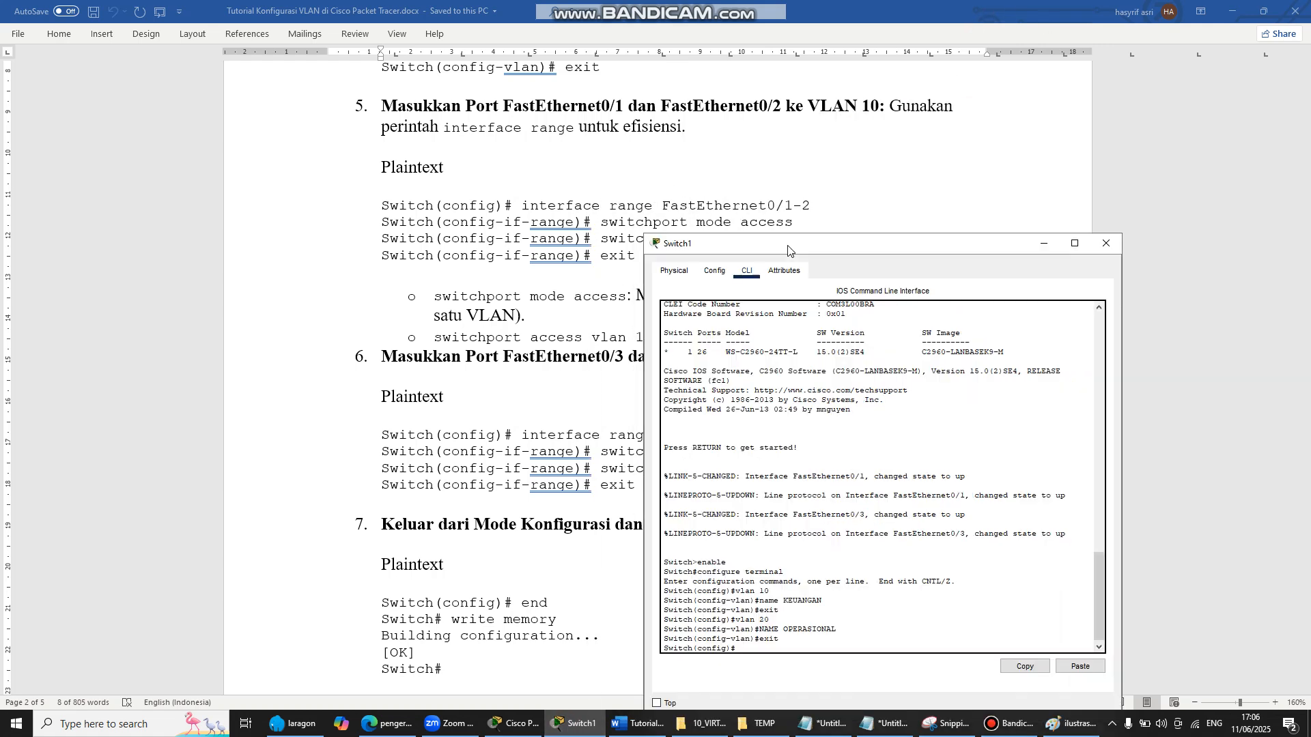
left_click_drag(923, 239, 894, 228)
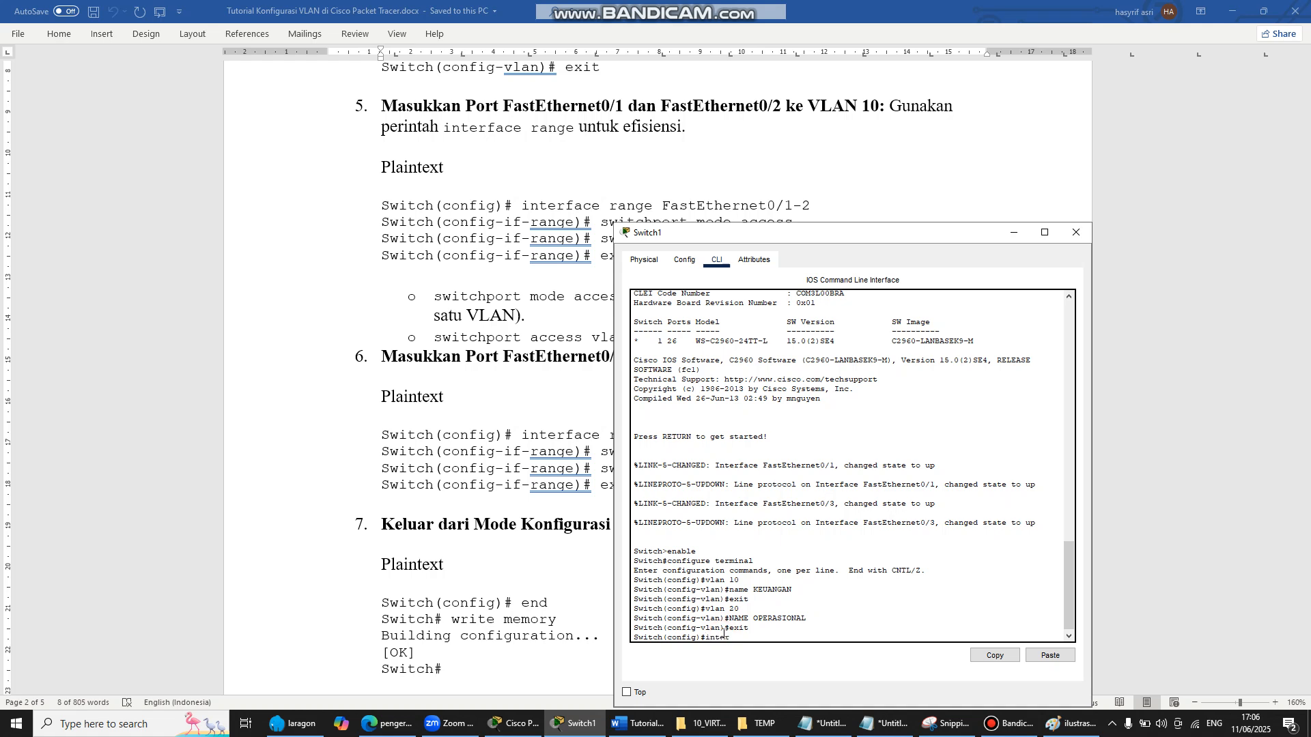
type("range FastEthernet0/1-2")
mouse_move(874, 239)
left_mouse_down()
mouse_move(937, 262)
mouse_move(911, 274)
mouse_move(896, 250)
left_mouse_up()
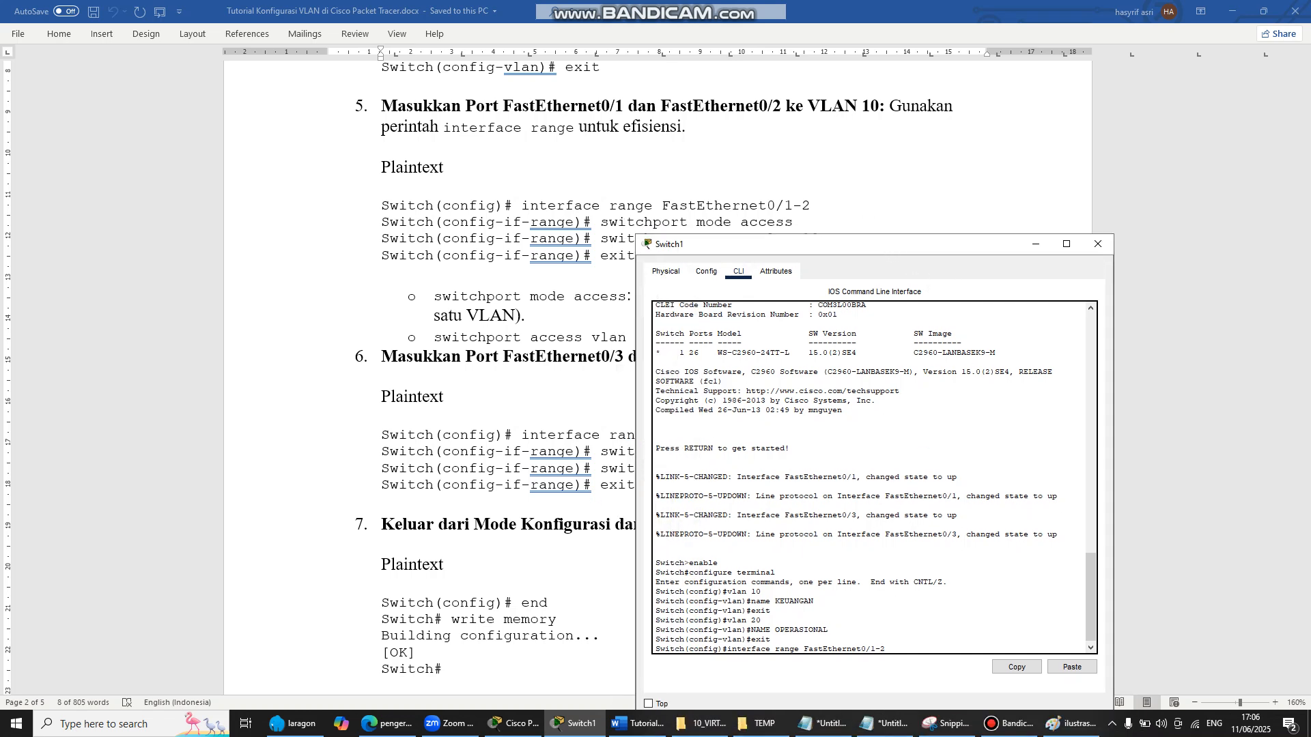